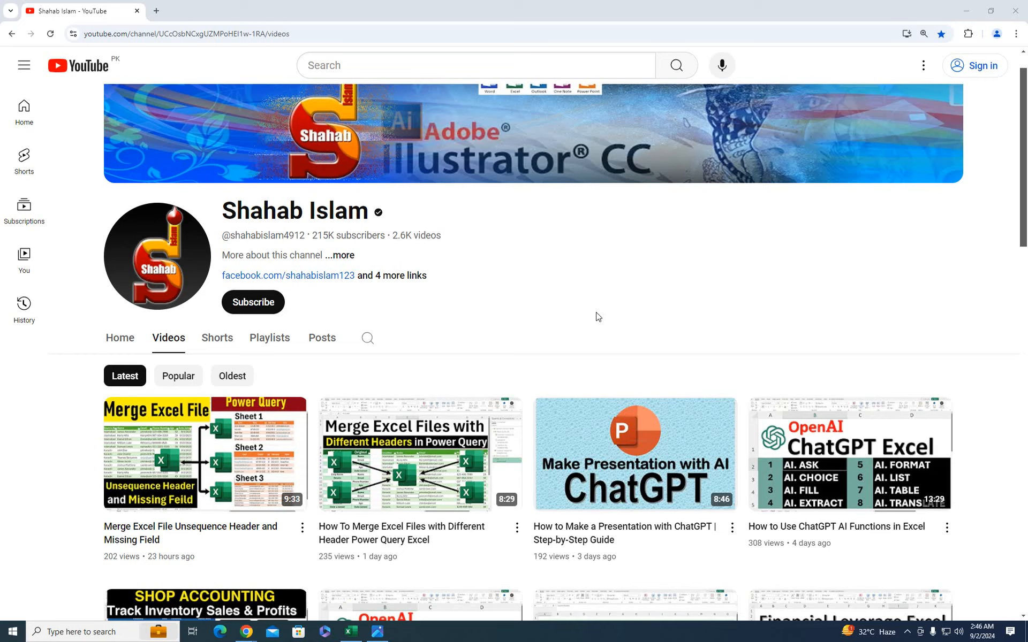
Switch to the Excel workbook's blank Sheet2 and enter the headings "Asset" in A2 and "Amount" in C2
{"action": "left_click", "coordinate": [349, 634]}
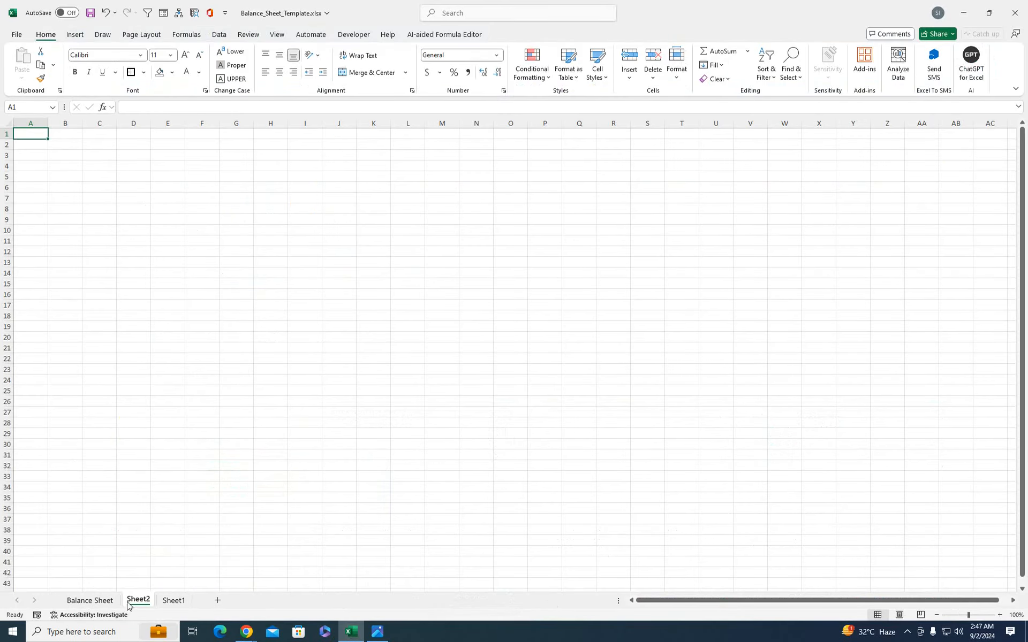
{"action": "left_click", "coordinate": [982, 615]}
{"action": "left_click", "coordinate": [75, 193]}
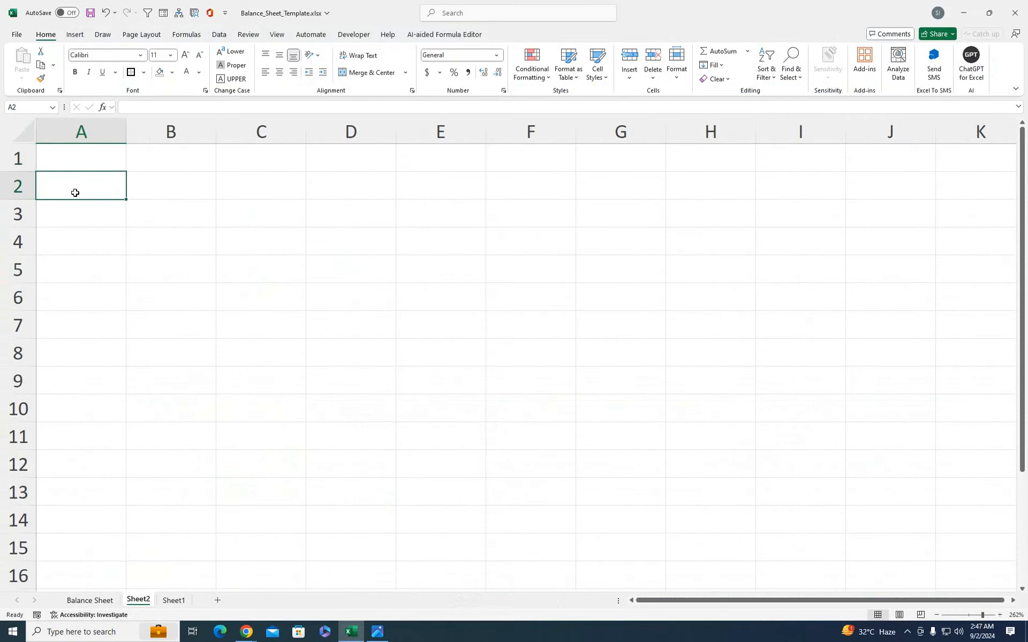
{"action": "type", "text": "Asser"}
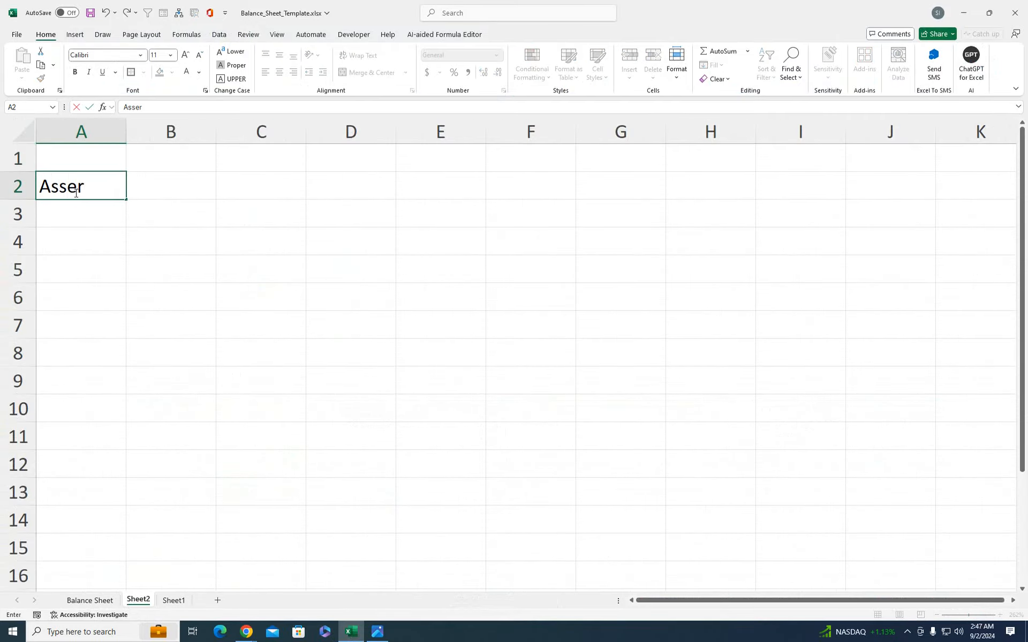
{"action": "key", "text": "BackSpace"}
{"action": "type", "text": "r"}
{"action": "key", "text": "BackSpace"}
{"action": "type", "text": "t"}
{"action": "key", "text": "Tab"}
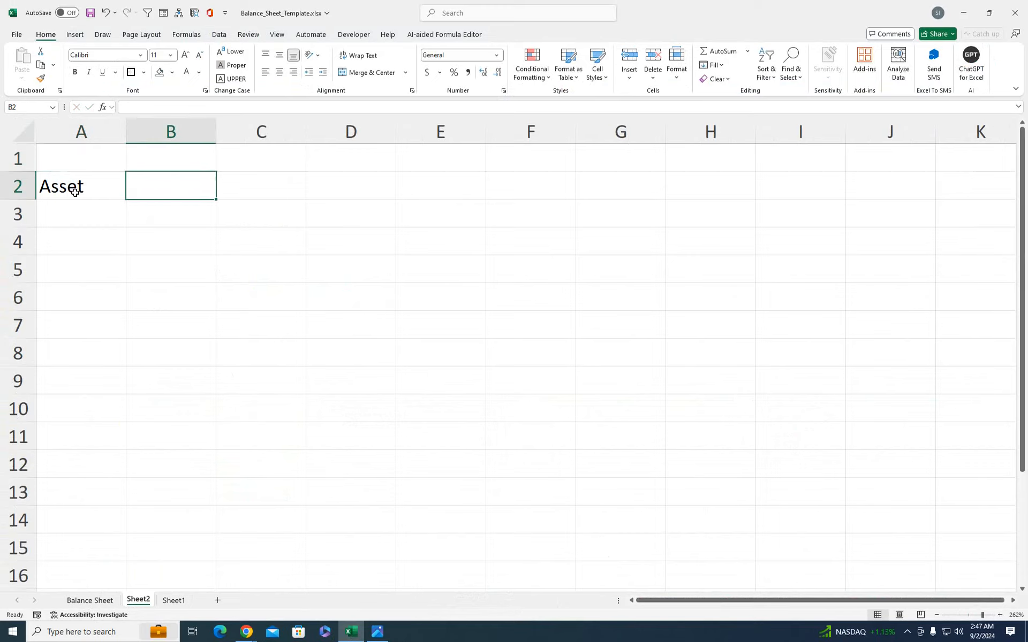
{"action": "key", "text": "Tab"}
{"action": "type", "text": "Amount"}
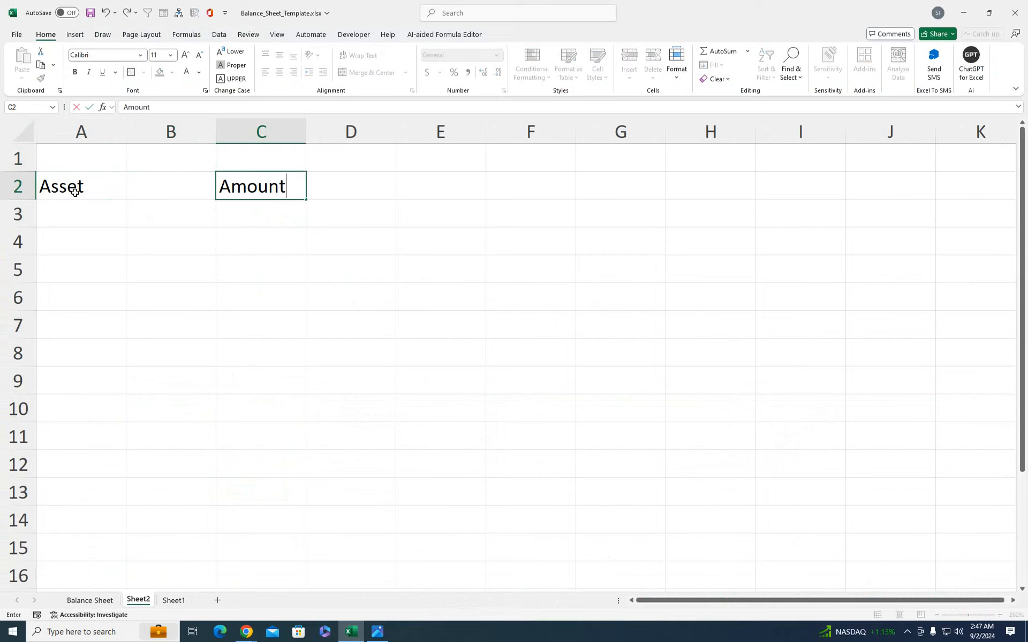
{"action": "key", "text": "Tab"}
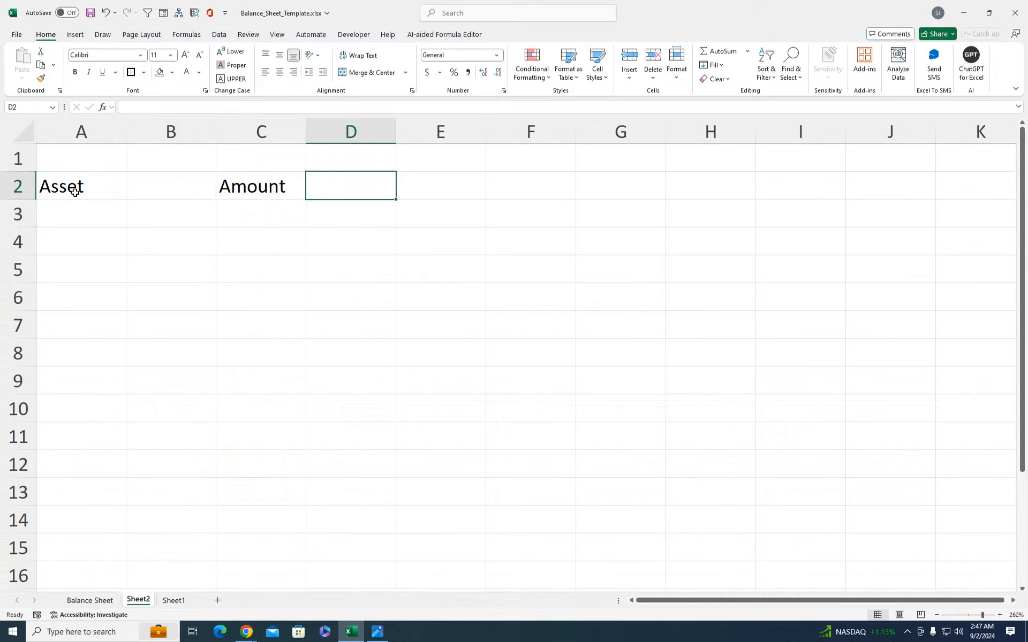
Enter the heading "Libilities & Owner's Equity" in cell D2
{"action": "type", "text": "L"}
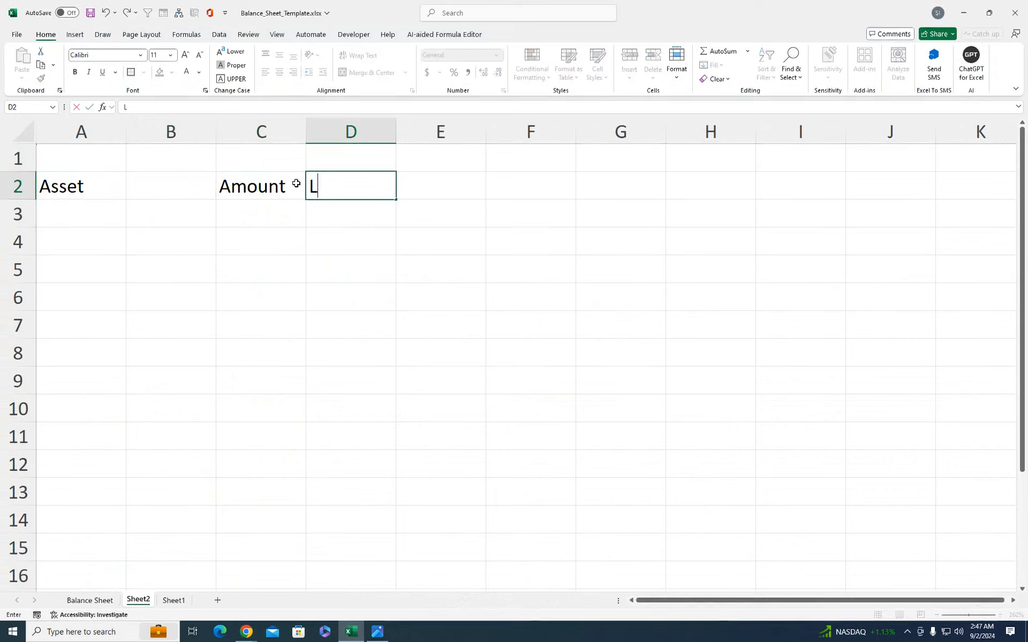
{"action": "type", "text": "ibilities "}
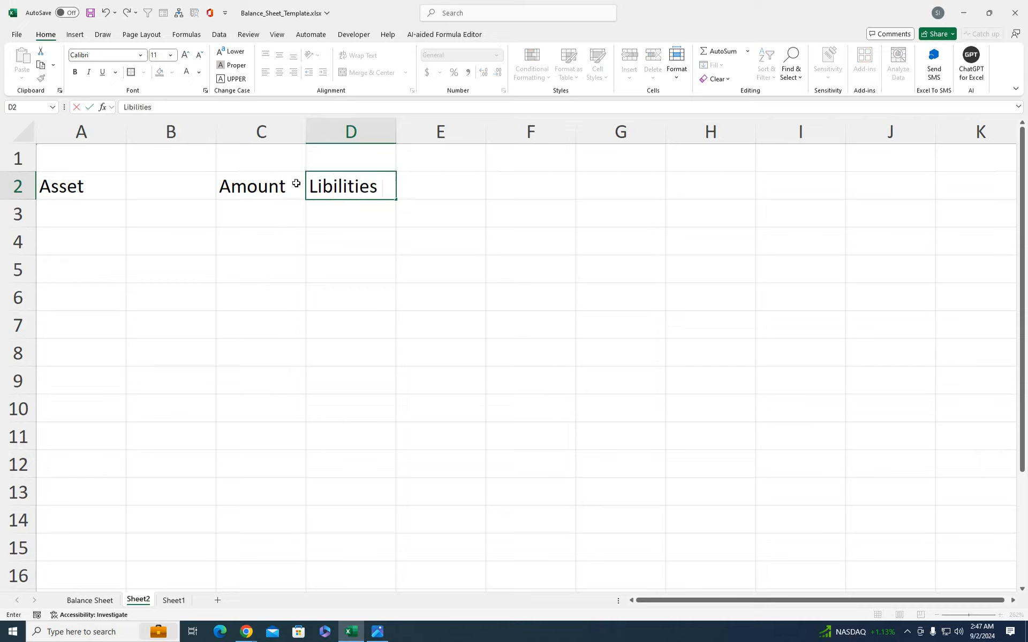
{"action": "type", "text": "& Owner's Eqi"}
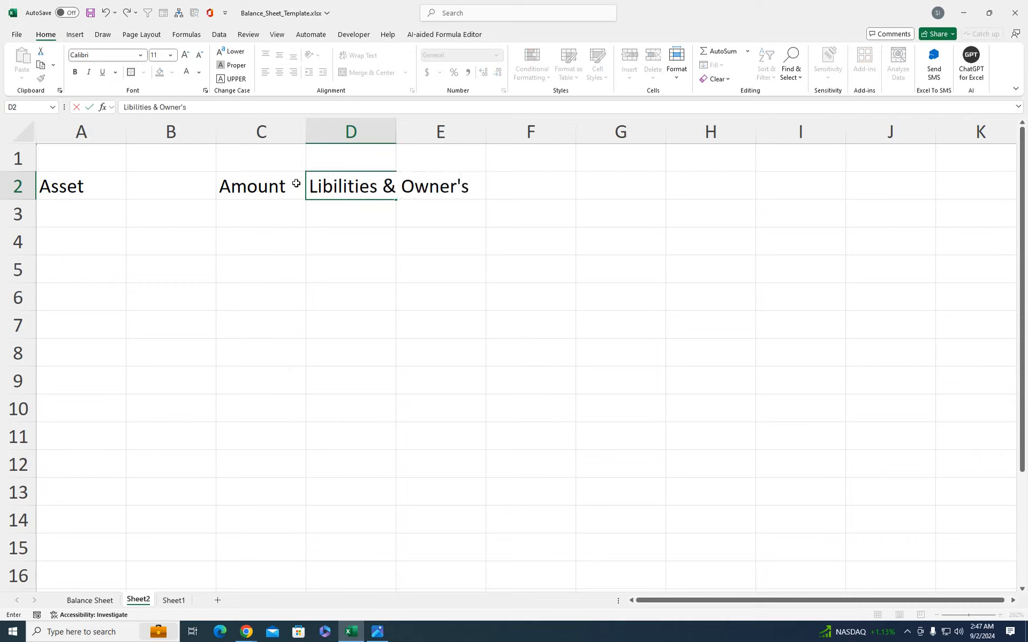
{"action": "type", "text": "u"}
{"action": "key", "text": "BackSpace"}
{"action": "key", "text": "BackSpace"}
{"action": "type", "text": "uity"}
{"action": "left_click", "coordinate": [332, 224]}
Widen columns A and E and enter the heading "Amount" in F2
{"action": "left_click_drag", "start_coordinate": [486, 136], "coordinate": [512, 136]}
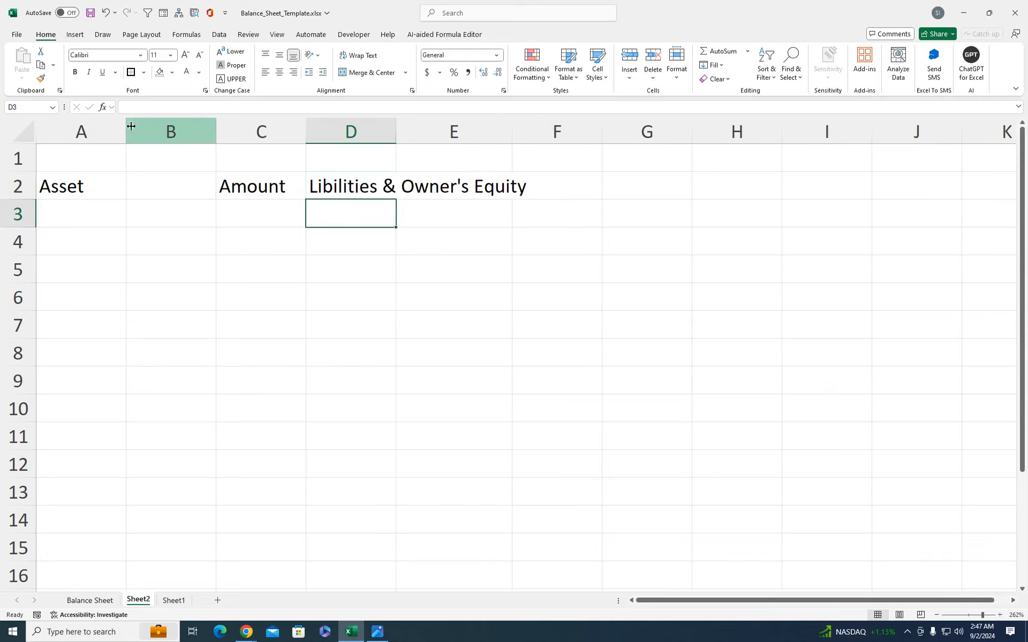
{"action": "left_click_drag", "start_coordinate": [127, 126], "coordinate": [148, 129]}
{"action": "left_click_drag", "start_coordinate": [536, 144], "coordinate": [560, 142]}
{"action": "left_click", "coordinate": [583, 185]}
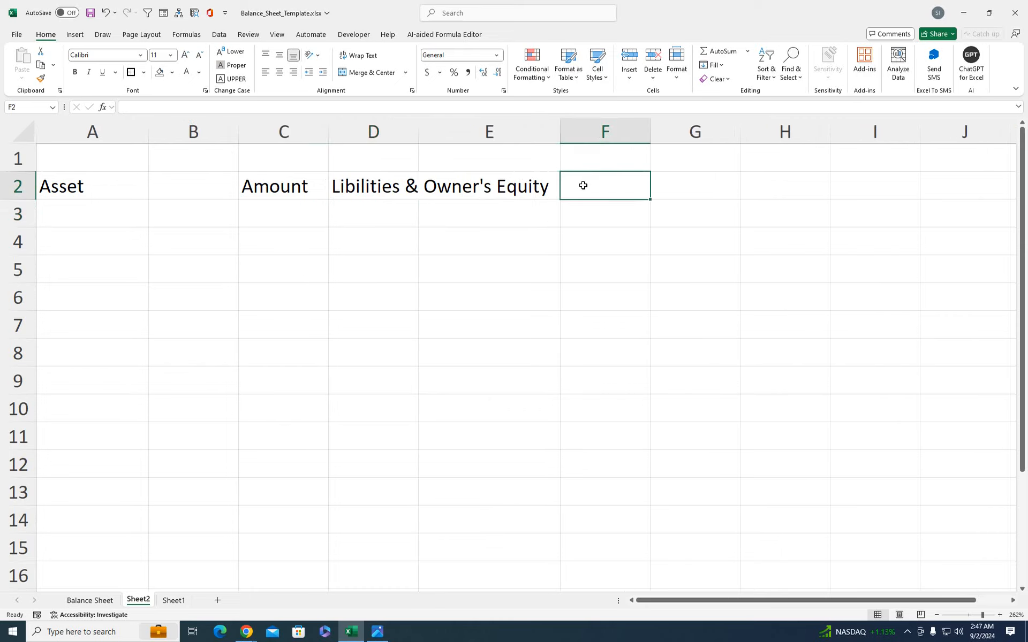
{"action": "type", "text": "Amount"}
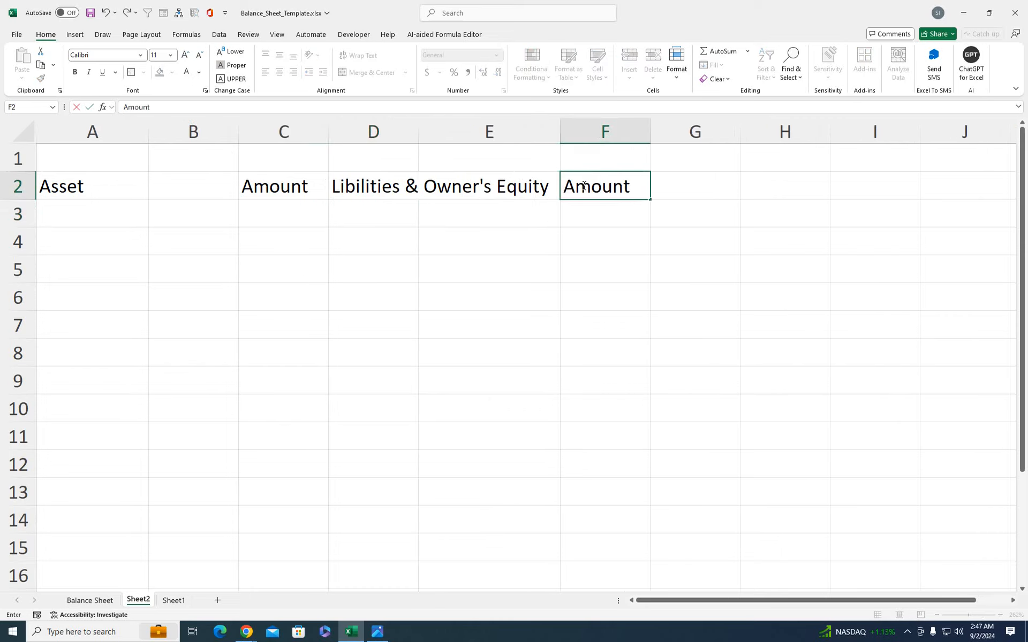
{"action": "key", "text": "Return"}
Give the header row A2:F2 a light blue fill and make its text bold
{"action": "left_click_drag", "start_coordinate": [398, 187], "coordinate": [572, 187]}
{"action": "left_click_drag", "start_coordinate": [62, 191], "coordinate": [615, 188]}
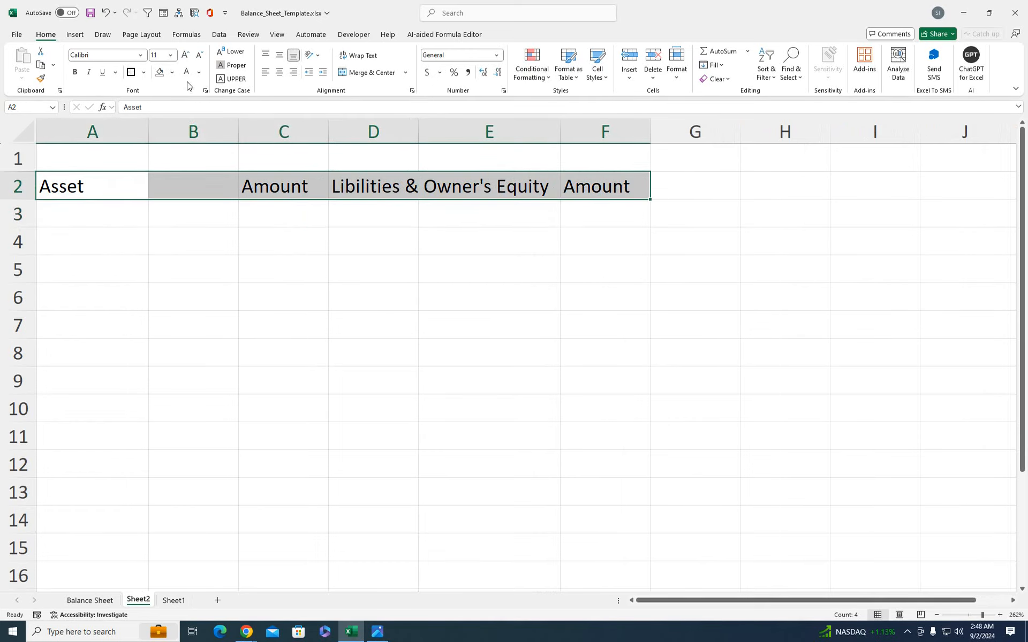
{"action": "left_click", "coordinate": [172, 72]}
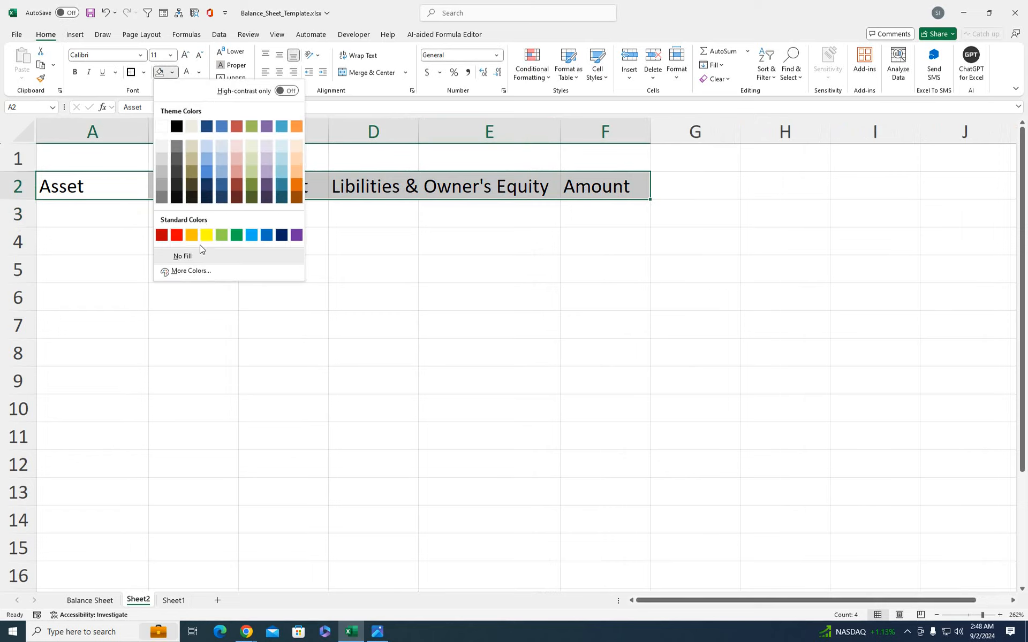
{"action": "left_click", "coordinate": [208, 146]}
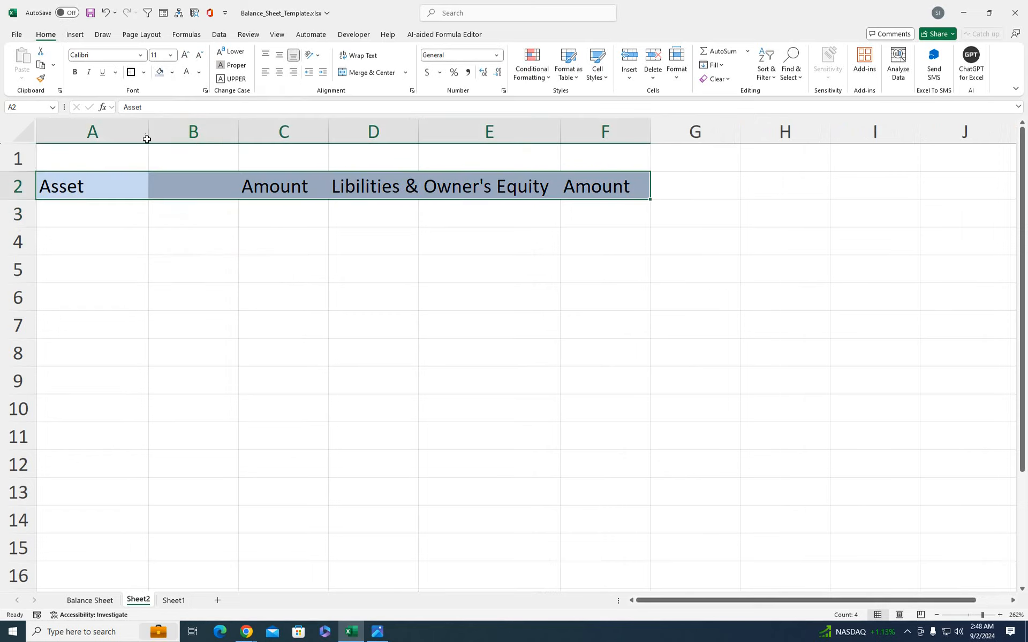
{"action": "left_click", "coordinate": [75, 72]}
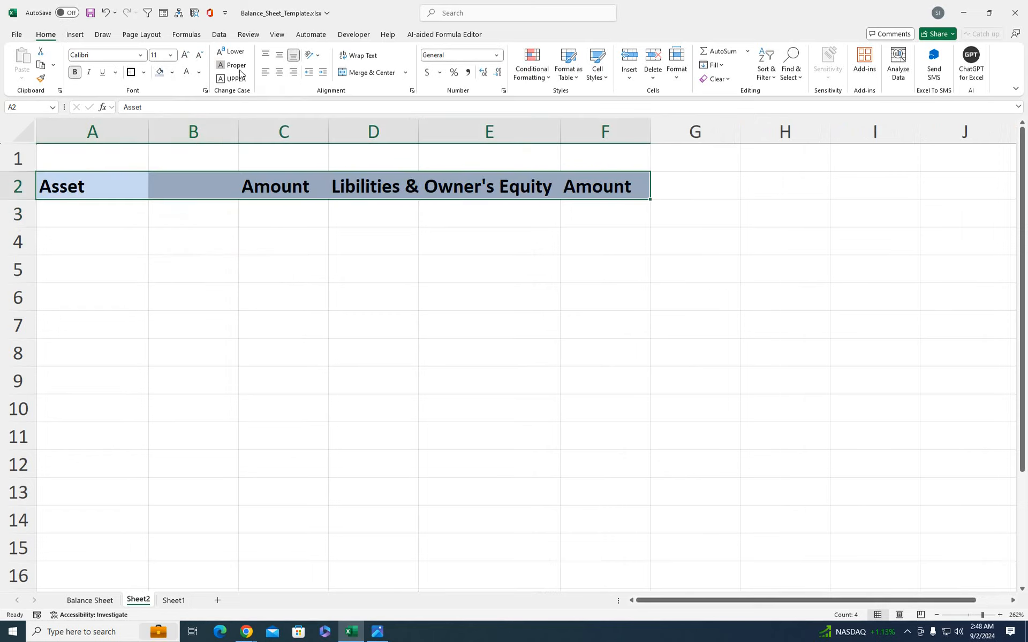
Increase the header row's font size to 14 and widen columns C and D
{"action": "left_click", "coordinate": [186, 61]}
{"action": "left_click", "coordinate": [186, 62]}
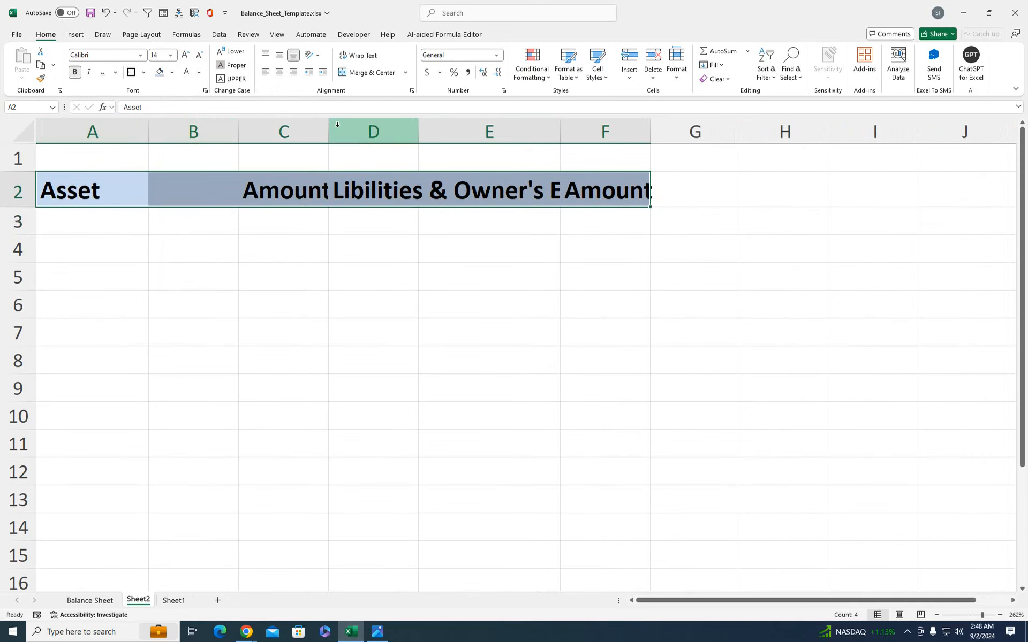
{"action": "left_click_drag", "start_coordinate": [329, 131], "coordinate": [357, 128]}
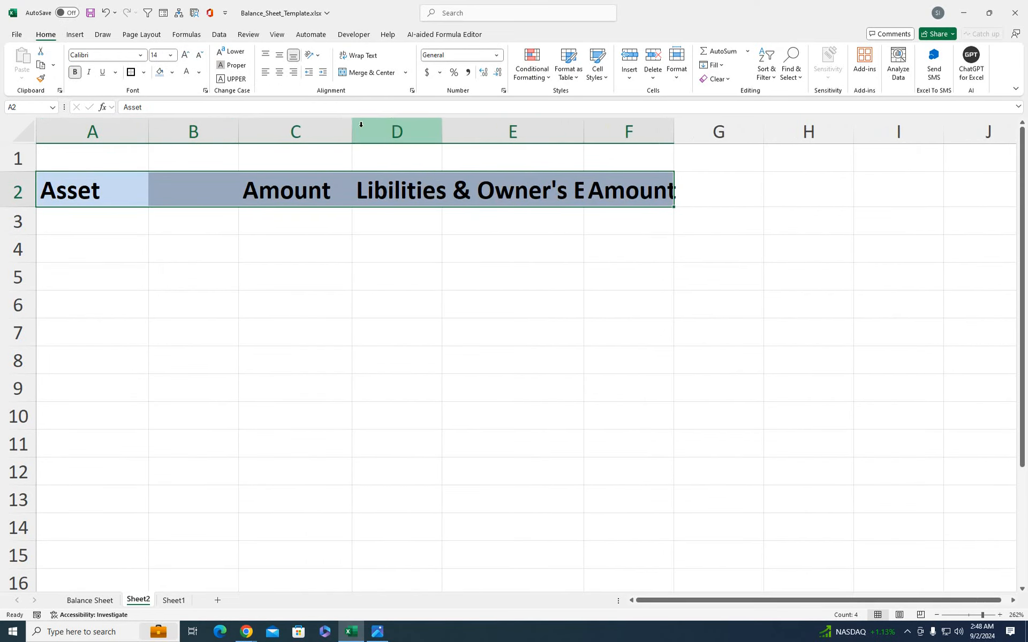
{"action": "left_click_drag", "start_coordinate": [441, 129], "coordinate": [453, 130]}
Enter "Accounting Nature" in D1 and "Credit" in F1 above the liabilities headings
{"action": "left_click", "coordinate": [440, 160]}
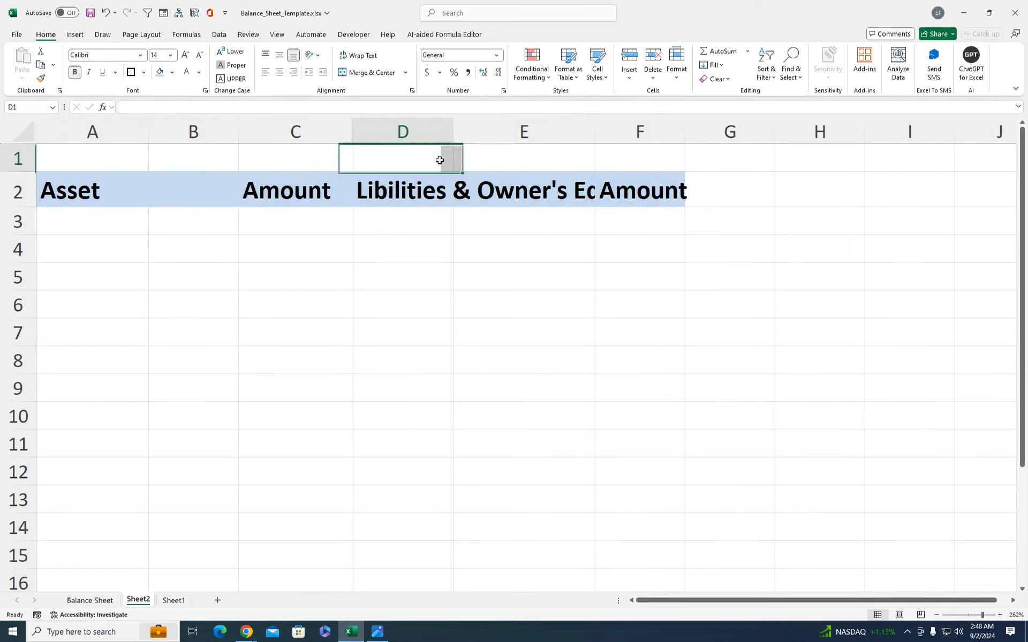
{"action": "type", "text": "A"}
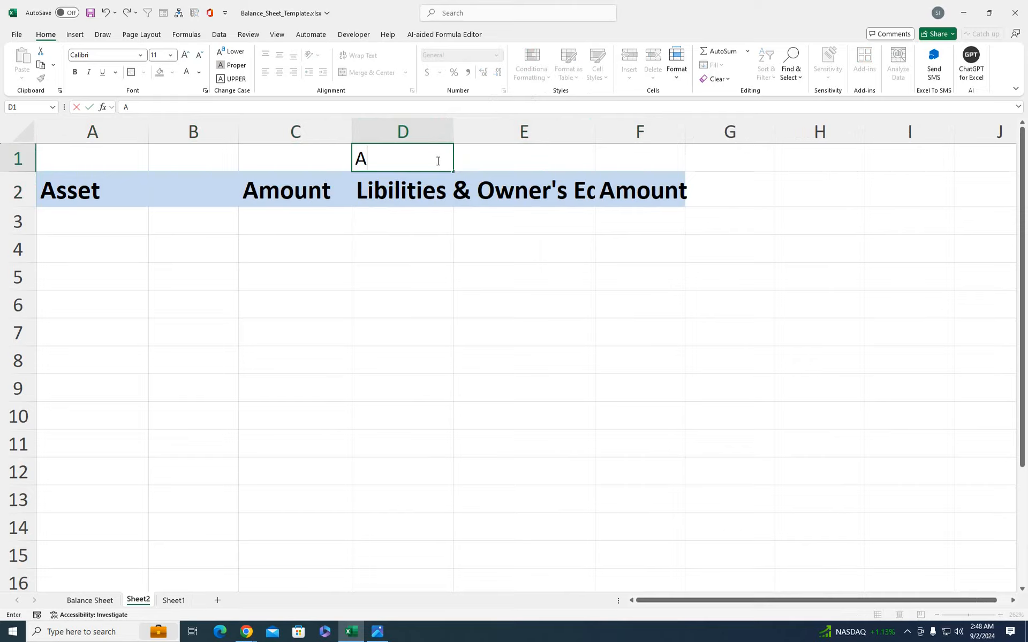
{"action": "type", "text": "ccounting"}
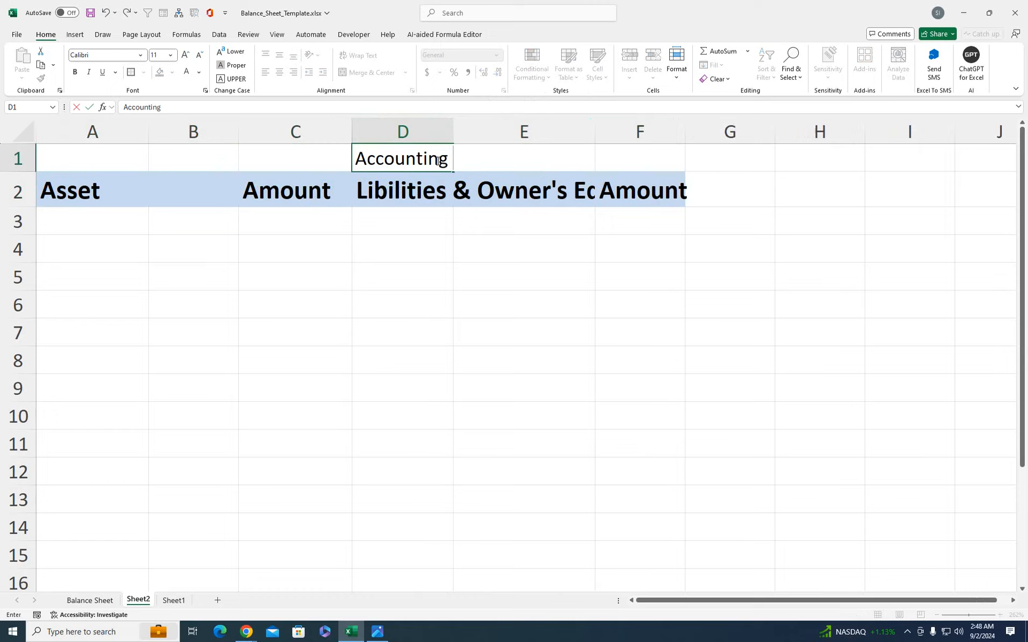
{"action": "type", "text": " Nature"}
{"action": "key", "text": "Tab"}
{"action": "key", "text": "Tab"}
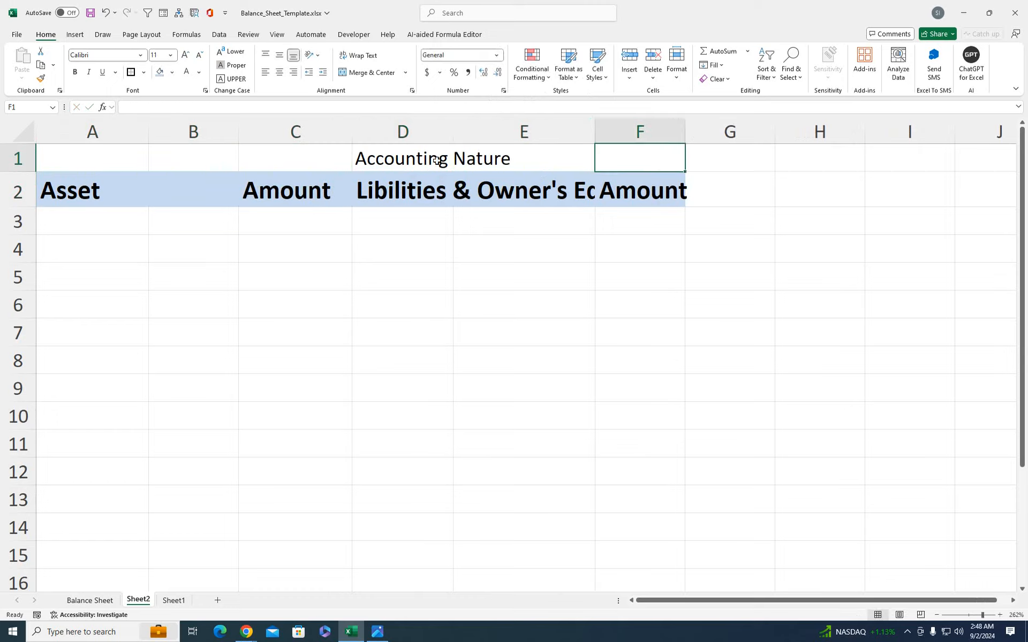
{"action": "type", "text": "Credit"}
{"action": "key", "text": "Return"}
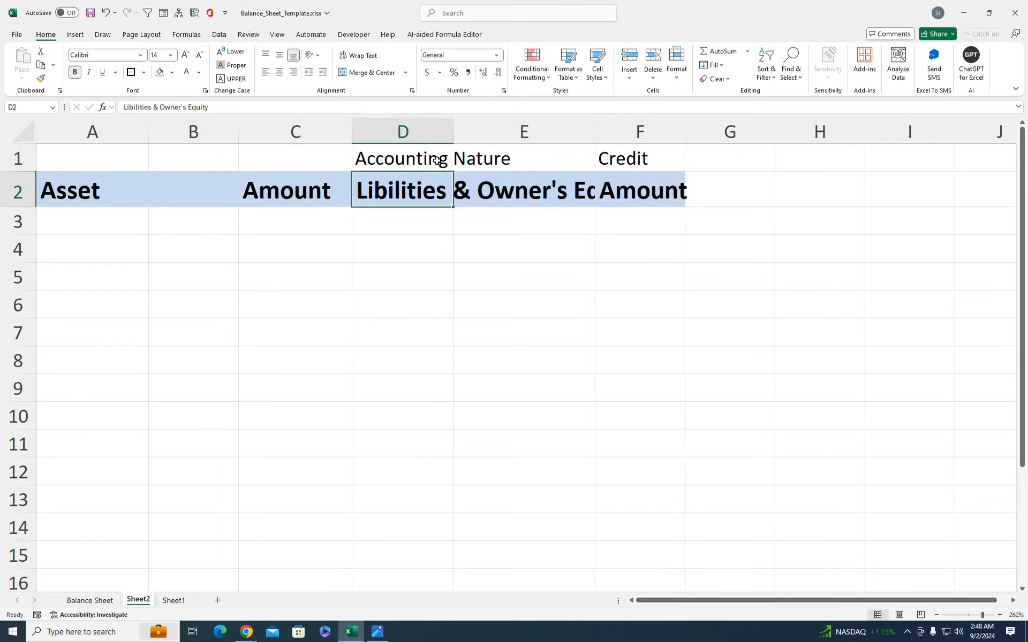
Copy the "Accounting Nature" label from D1 to A1 and enter "Debit" in C1
{"action": "left_click", "coordinate": [127, 168]}
{"action": "left_click", "coordinate": [418, 158]}
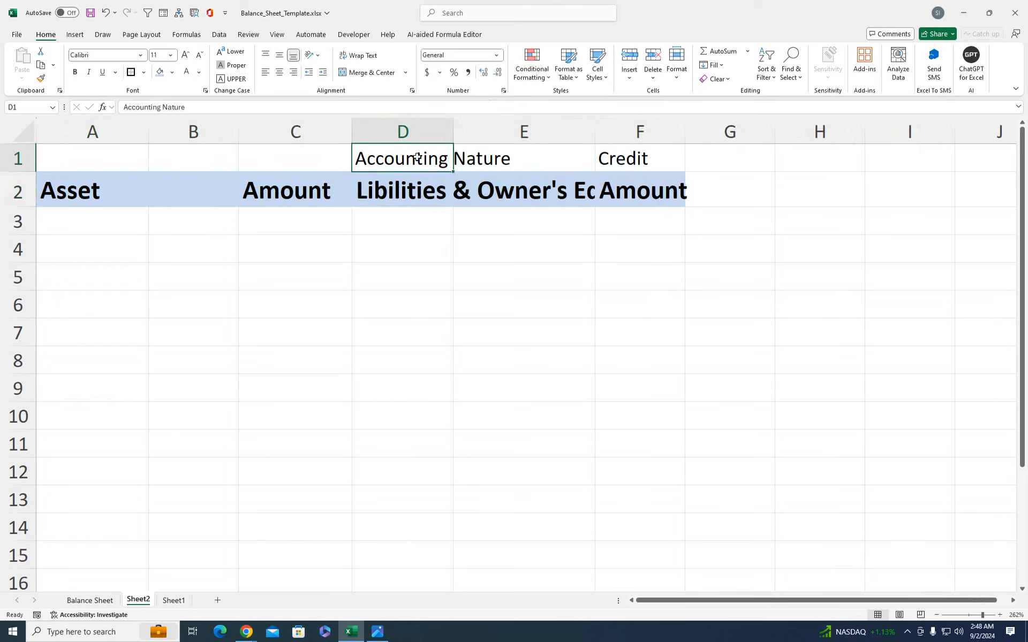
{"action": "key", "text": "ctrl+c"}
{"action": "left_click", "coordinate": [109, 162]}
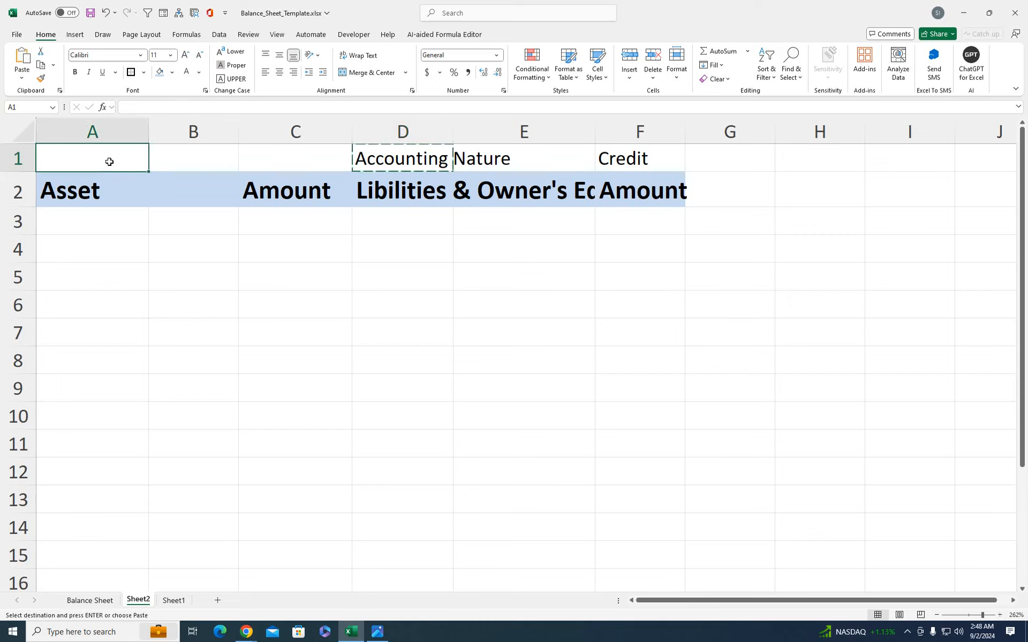
{"action": "key", "text": "ctrl+v"}
{"action": "left_click", "coordinate": [305, 165]}
{"action": "type", "text": "Debit"}
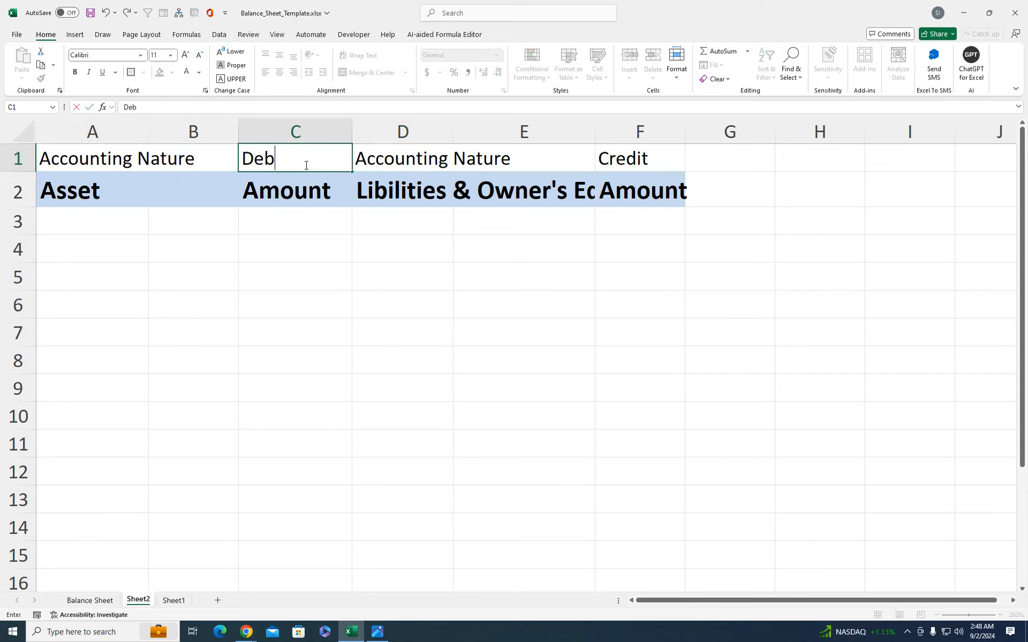
{"action": "key", "text": "Return"}
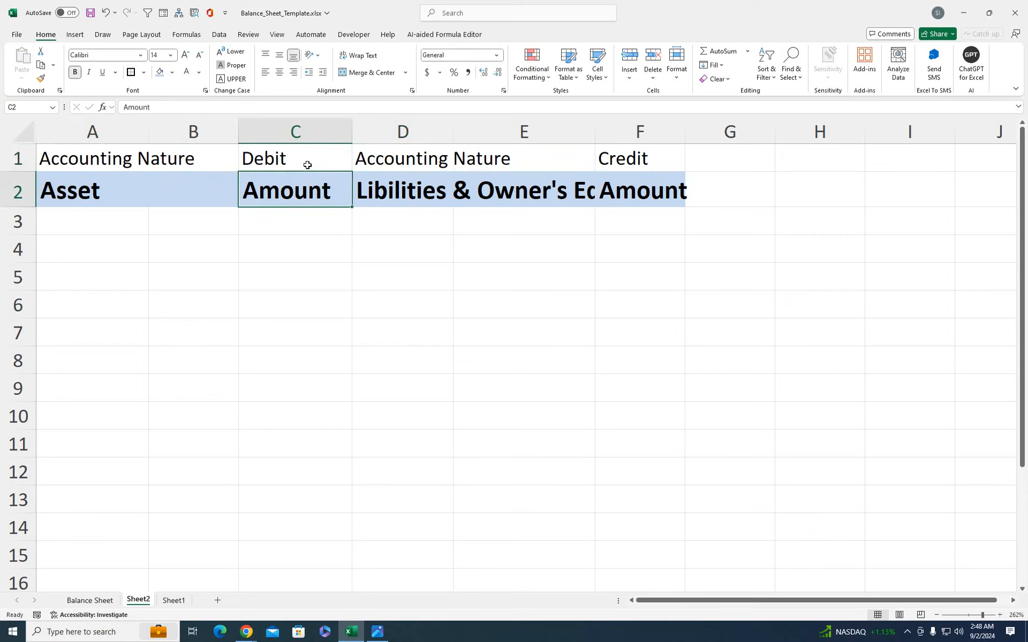
Enter the category "Current Asset" in A3 under the Asset heading
{"action": "left_click", "coordinate": [106, 217]}
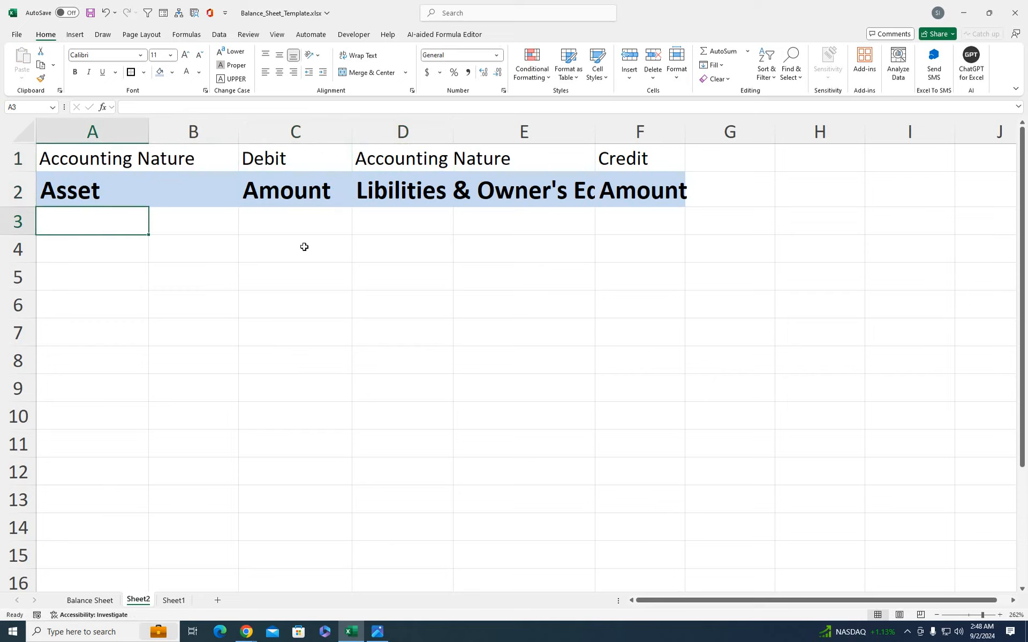
{"action": "type", "text": "Cur"}
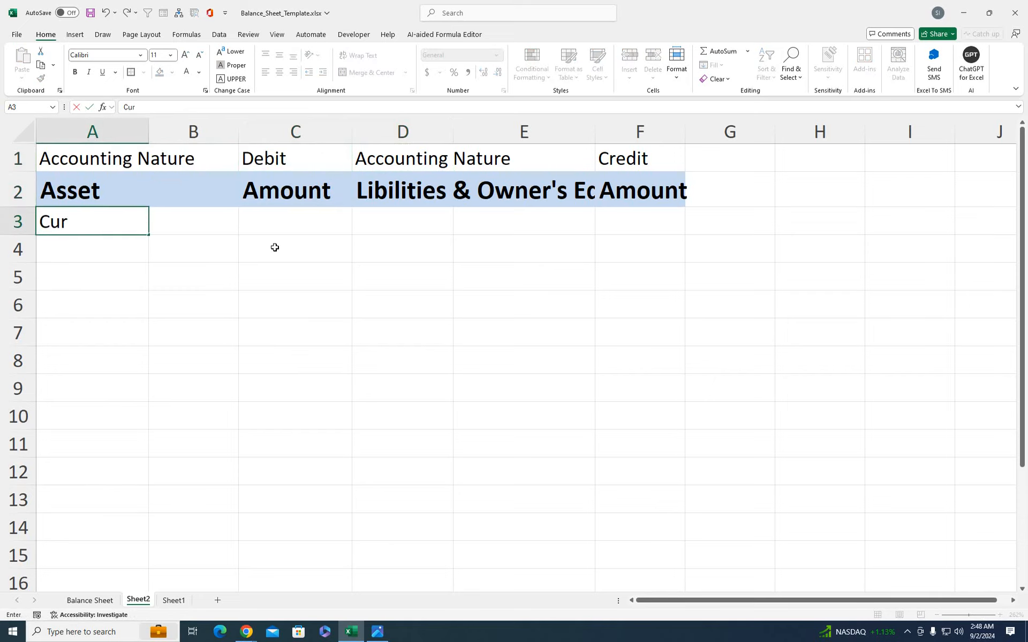
{"action": "type", "text": "rent Asse"}
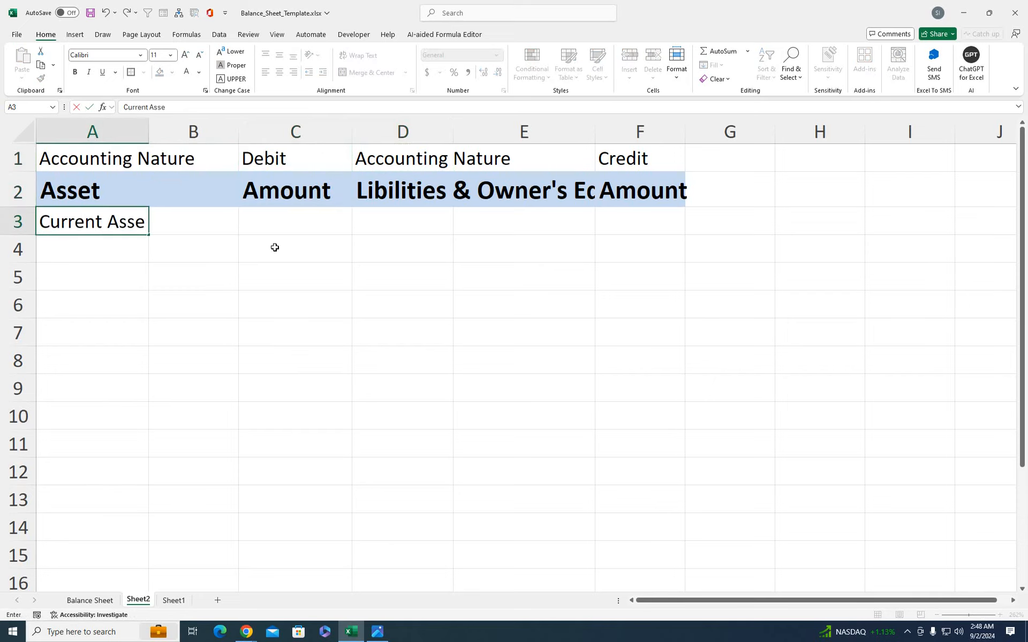
{"action": "key", "text": "BackSpace"}
{"action": "type", "text": "er"}
{"action": "key", "text": "BackSpace"}
{"action": "type", "text": "t"}
{"action": "key", "text": "Return"}
{"action": "key", "text": "Return"}
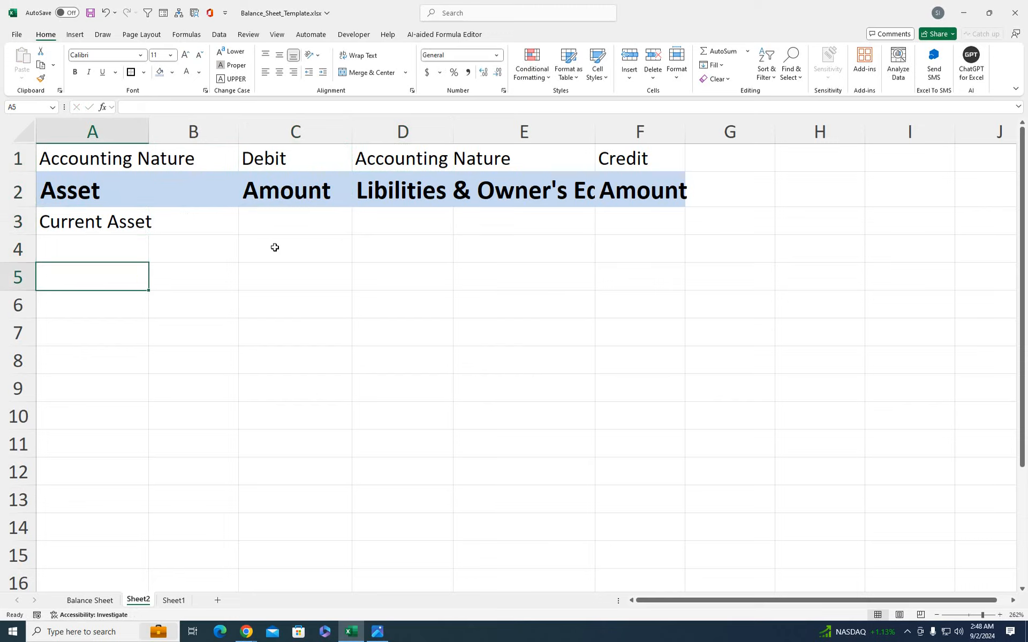
List the items "Cash", "Account Receviable" and "Inventory" in A4:A6 under Current Asset
{"action": "key", "text": "Up"}
{"action": "type", "text": "Cash"}
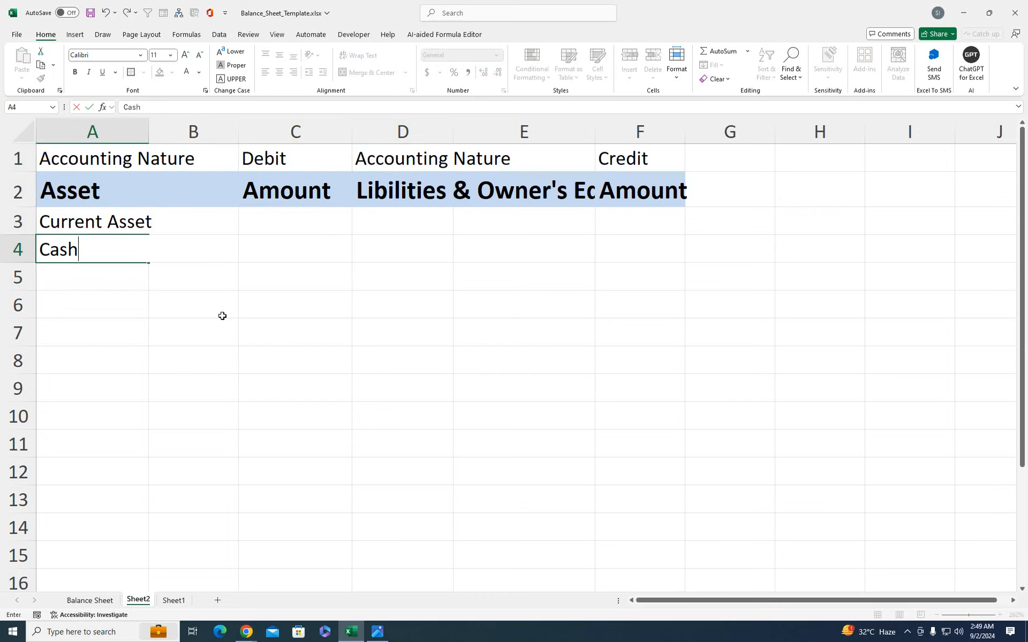
{"action": "key", "text": "Return"}
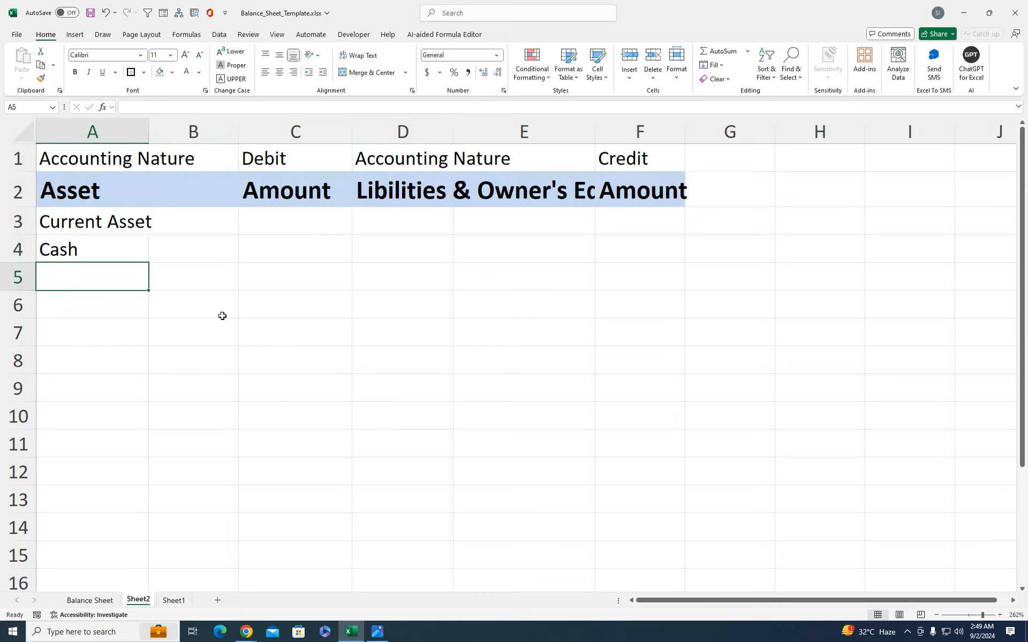
{"action": "type", "text": "Account"}
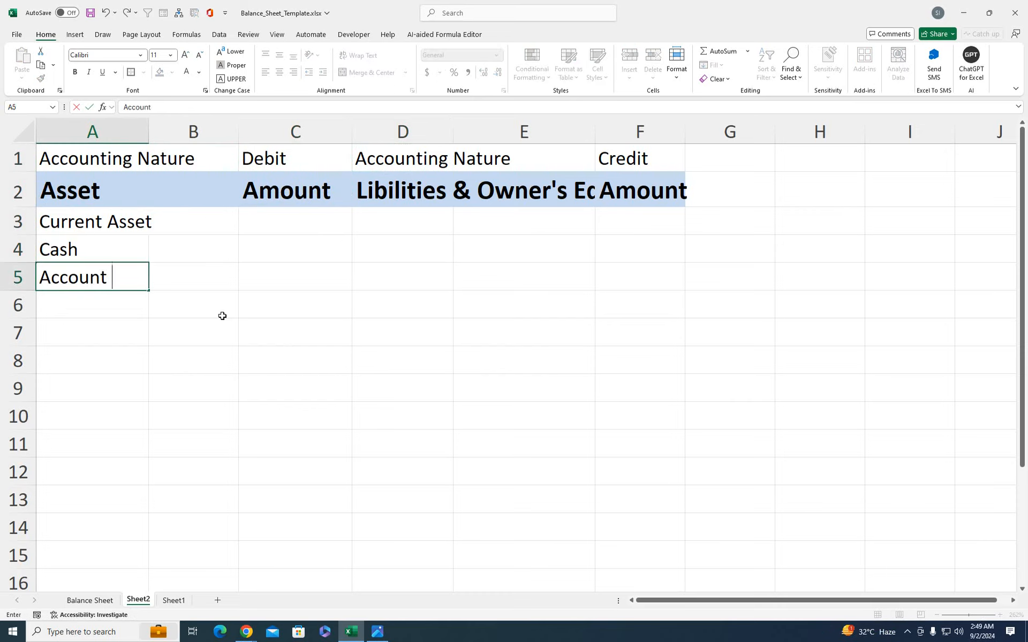
{"action": "type", "text": " Receviable"}
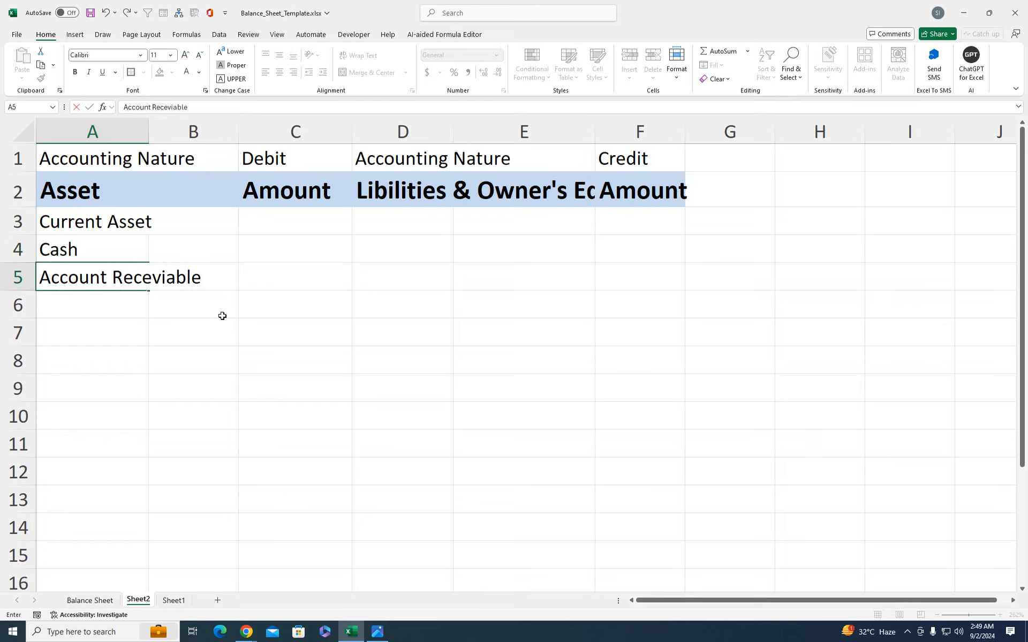
{"action": "key", "text": "Return"}
{"action": "type", "text": "Inv"}
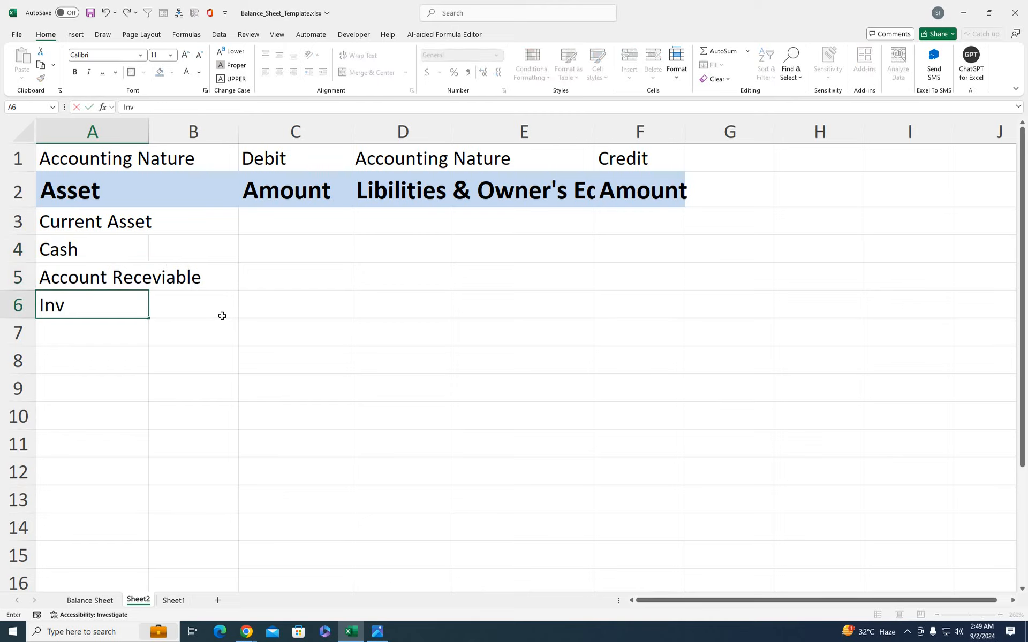
{"action": "type", "text": "entory"}
{"action": "key", "text": "Return"}
{"action": "key", "text": "Return"}
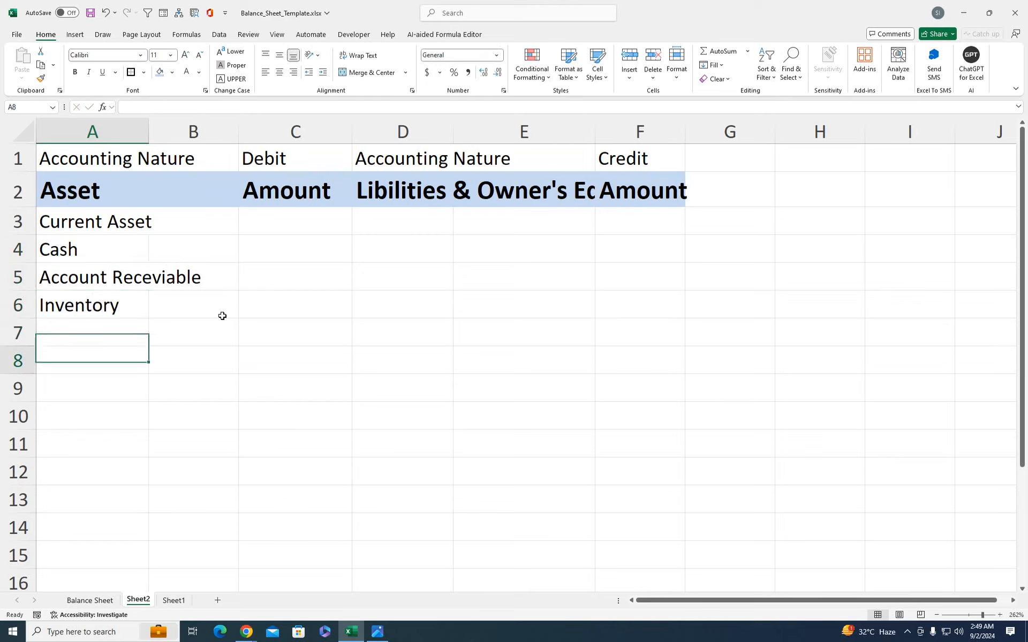
{"action": "key", "text": "Up"}
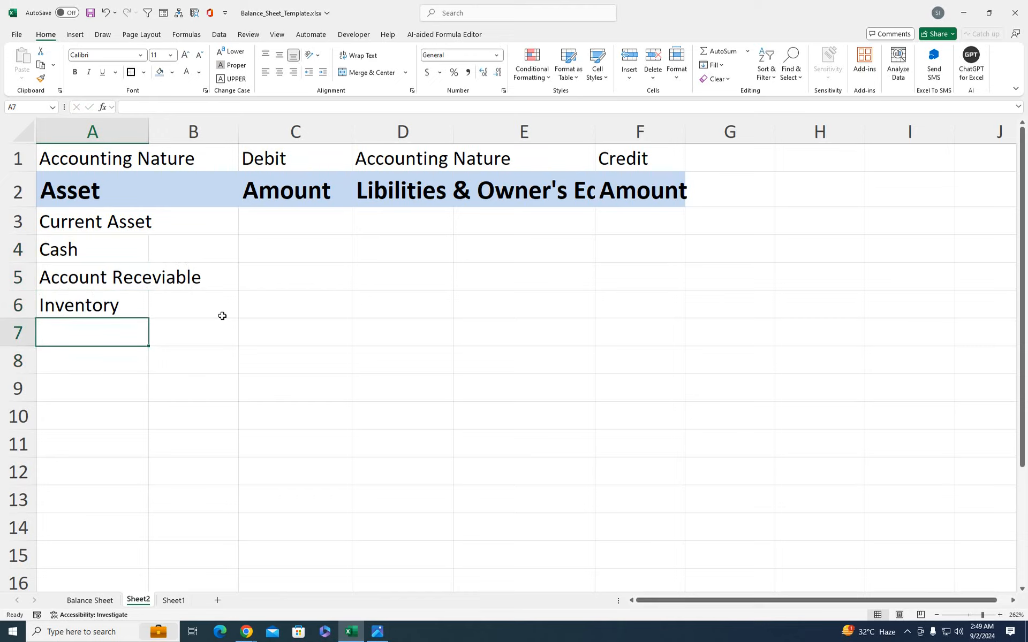
Widen columns A and D so the asset names and the liabilities heading fit
{"action": "left_click_drag", "start_coordinate": [149, 141], "coordinate": [217, 142]}
{"action": "left_click_drag", "start_coordinate": [517, 138], "coordinate": [560, 137]}
{"action": "left_click", "coordinate": [142, 253]}
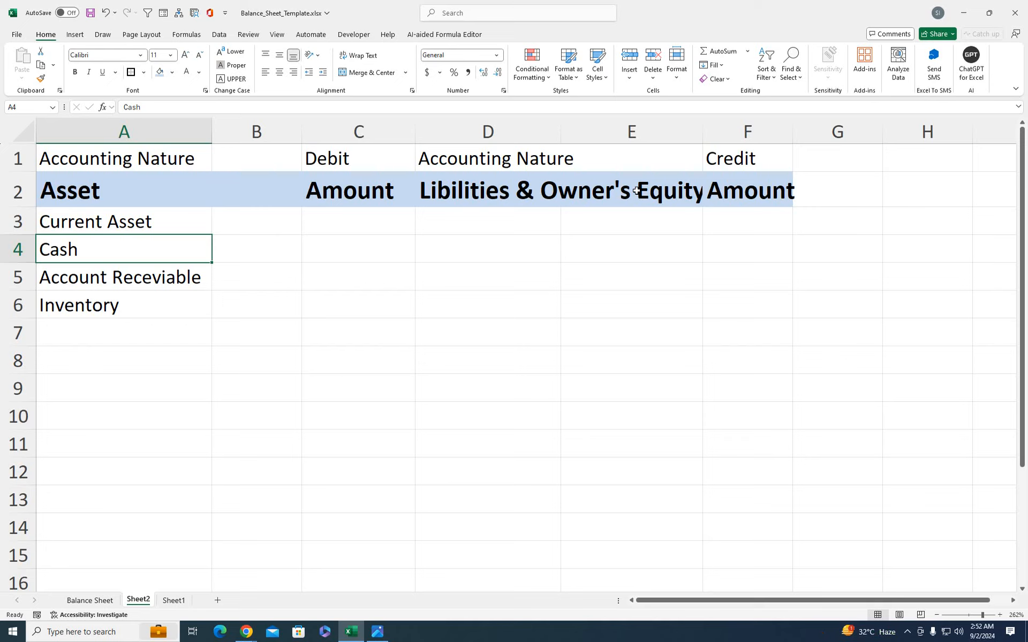
Insert a row at the top of the sheet and enter the date "31, Dec 2024" in A1
{"action": "left_click", "coordinate": [13, 157]}
{"action": "right_click", "coordinate": [15, 160]}
{"action": "left_click", "coordinate": [74, 266]}
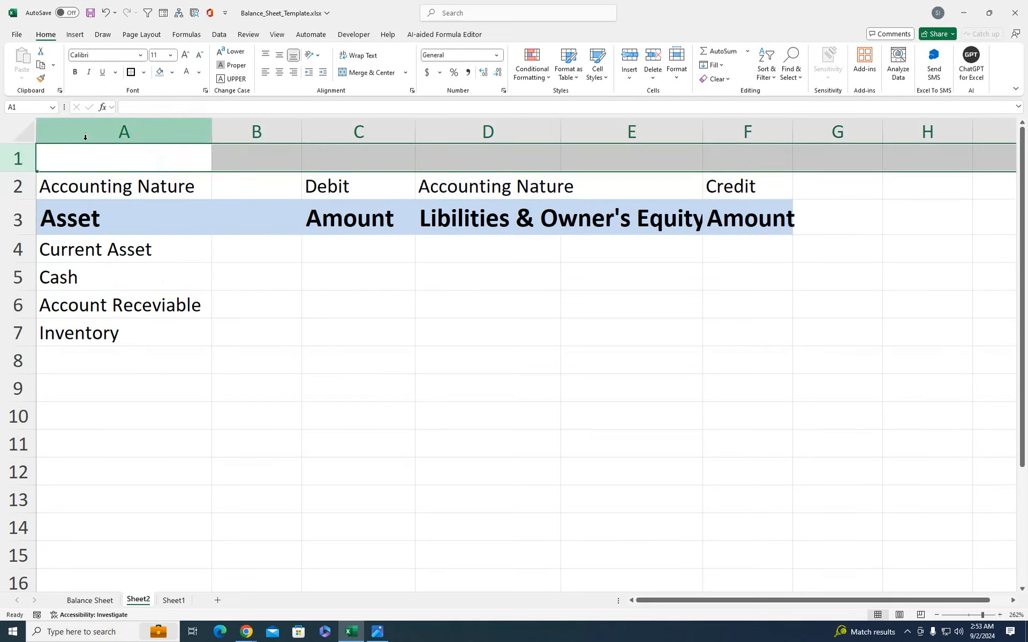
{"action": "left_click", "coordinate": [69, 161]}
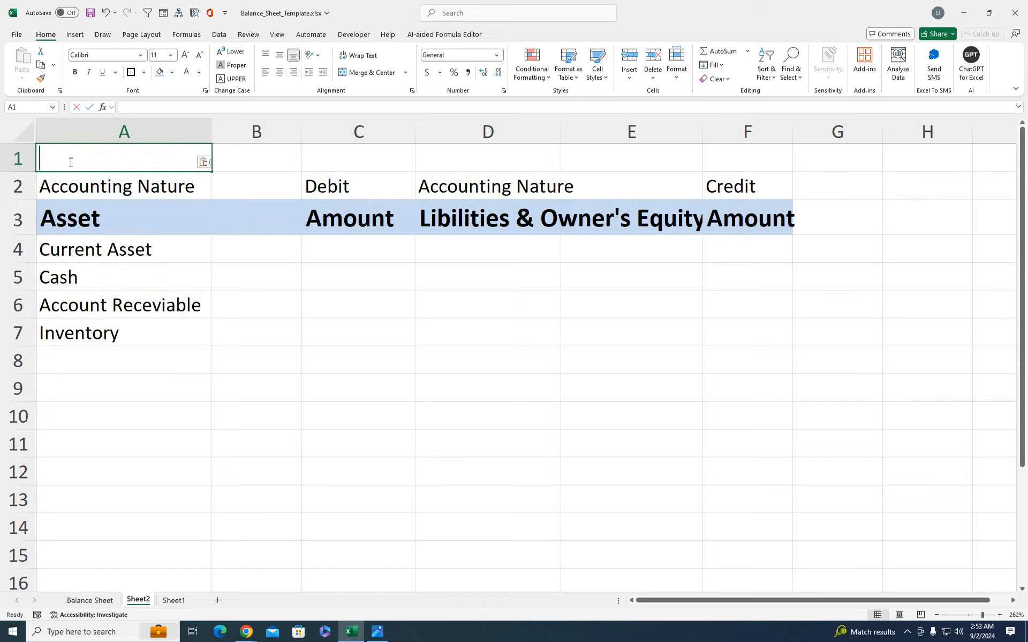
{"action": "type", "text": "31"}
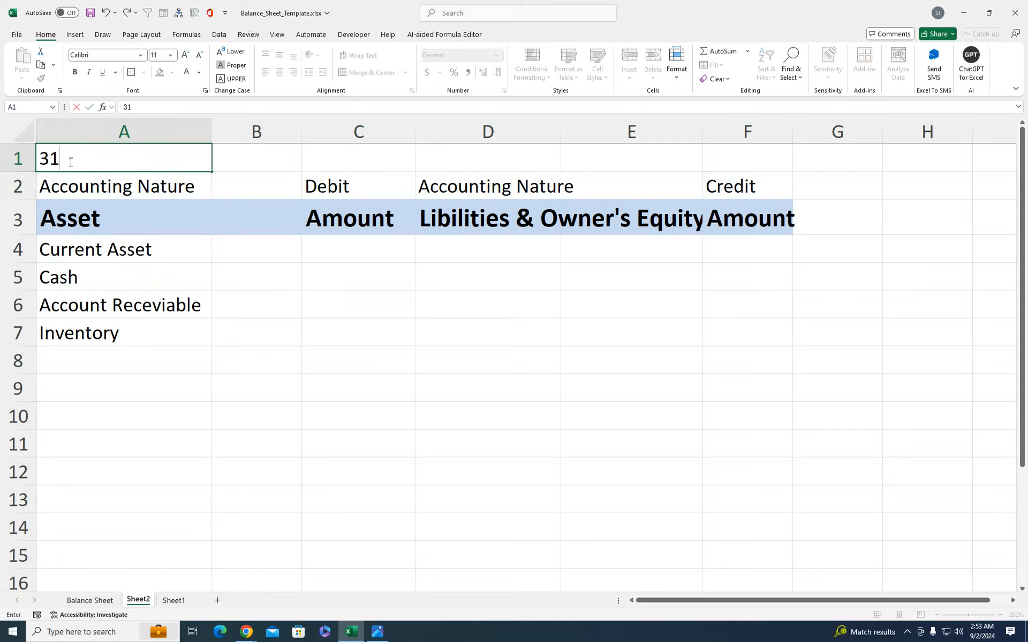
{"action": "type", "text": ", Dec 2017"}
{"action": "key", "text": "BackSpace"}
{"action": "key", "text": "BackSpace"}
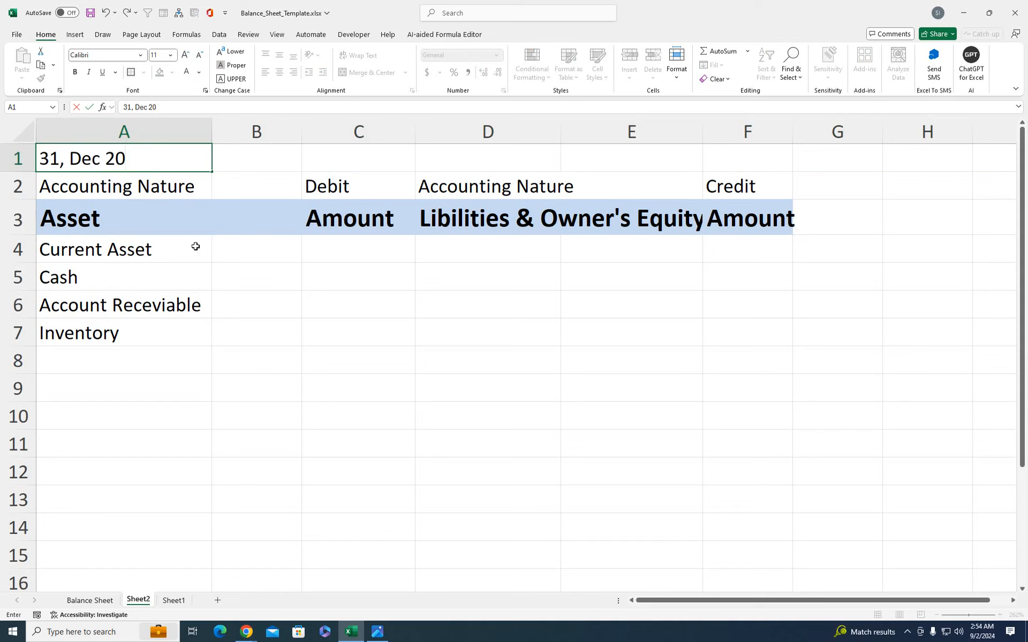
{"action": "type", "text": "24"}
{"action": "key", "text": "Return"}
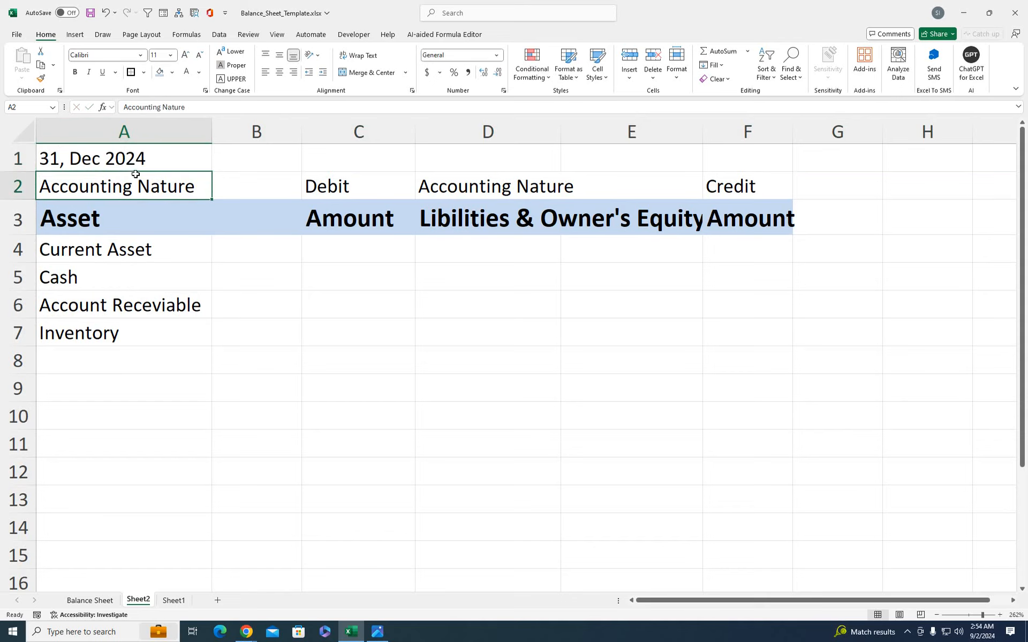
Insert two blank rows above the date row
{"action": "right_click", "coordinate": [18, 158]}
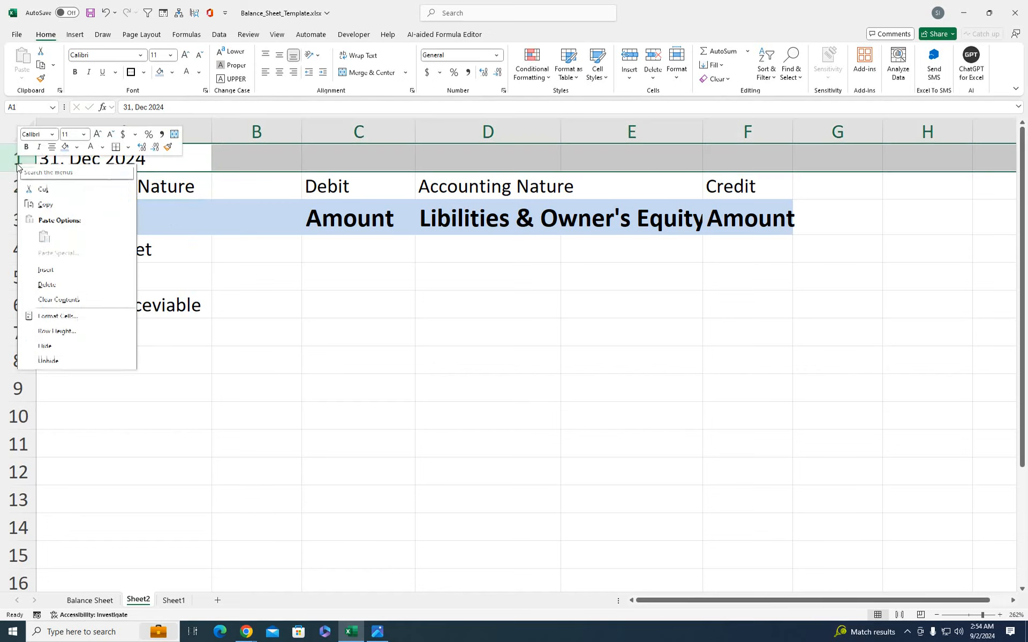
{"action": "left_click", "coordinate": [73, 266]}
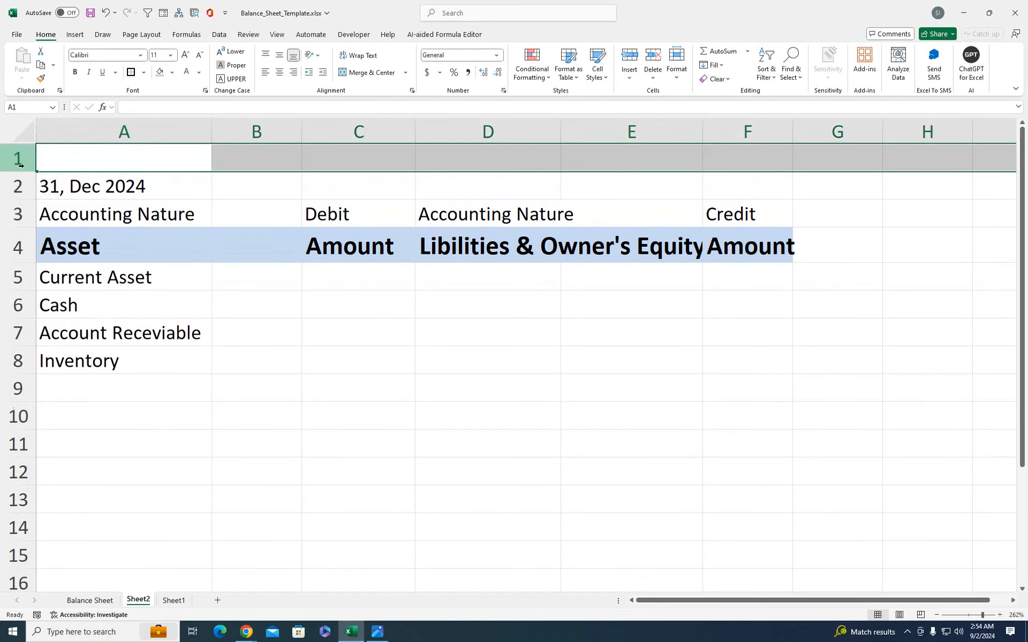
{"action": "key", "text": "ctrl+shift+plus"}
Enter "Balance Sheet" in A2 and the company name "ABC COMPANY" in A1 above the date
{"action": "left_click", "coordinate": [124, 192]}
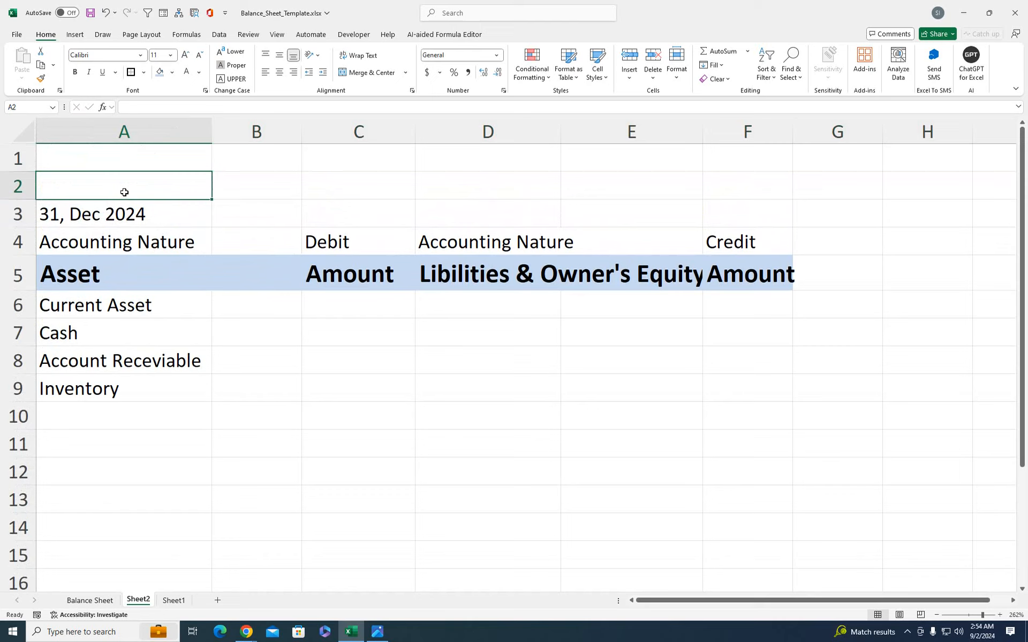
{"action": "type", "text": "Balance"}
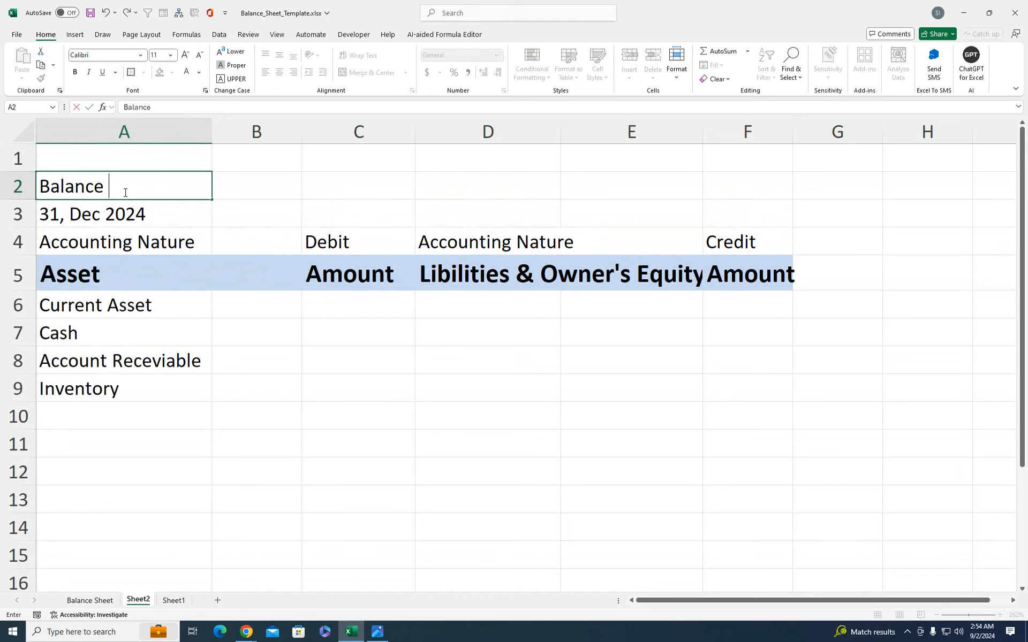
{"action": "type", "text": " Sheet"}
{"action": "left_click", "coordinate": [128, 161]}
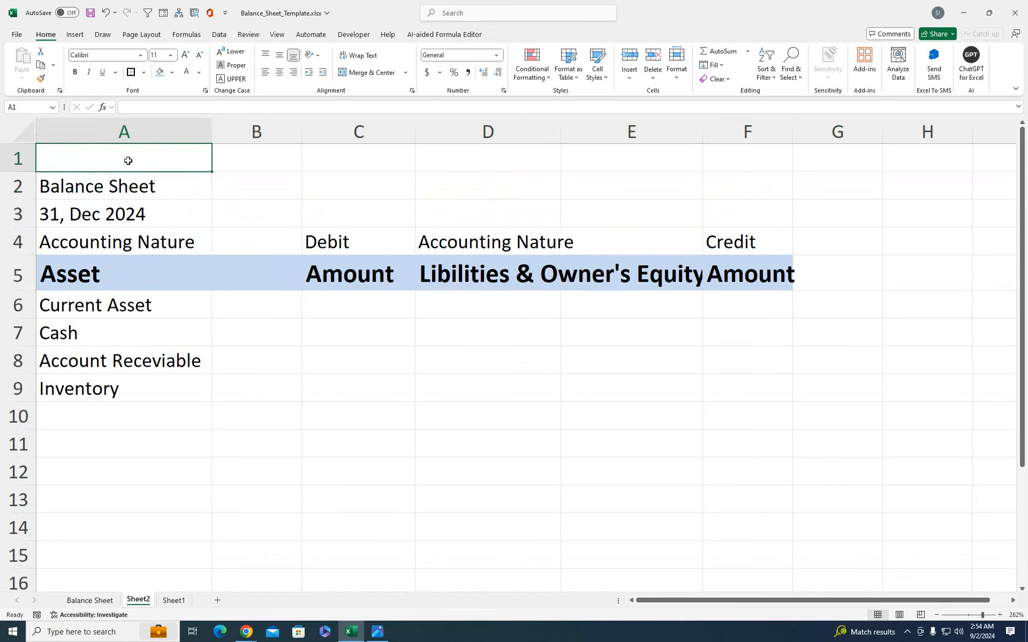
{"action": "type", "text": "ABC COMPAN"}
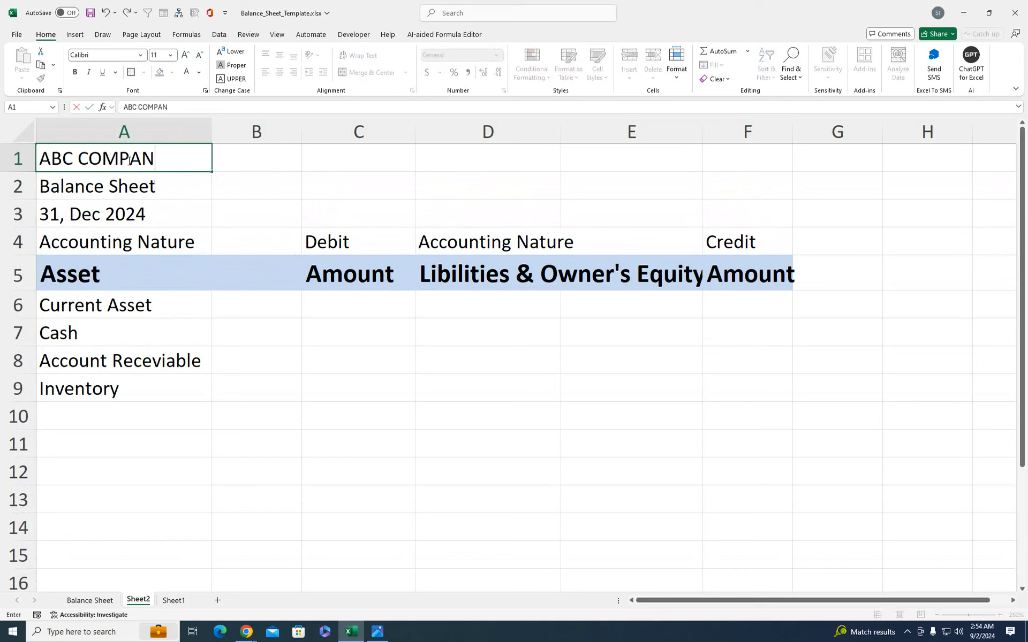
{"action": "type", "text": "Y"}
{"action": "key", "text": "Return"}
Merge each title row of A1:F3 across and center the company name, report title and date
{"action": "left_click", "coordinate": [159, 167]}
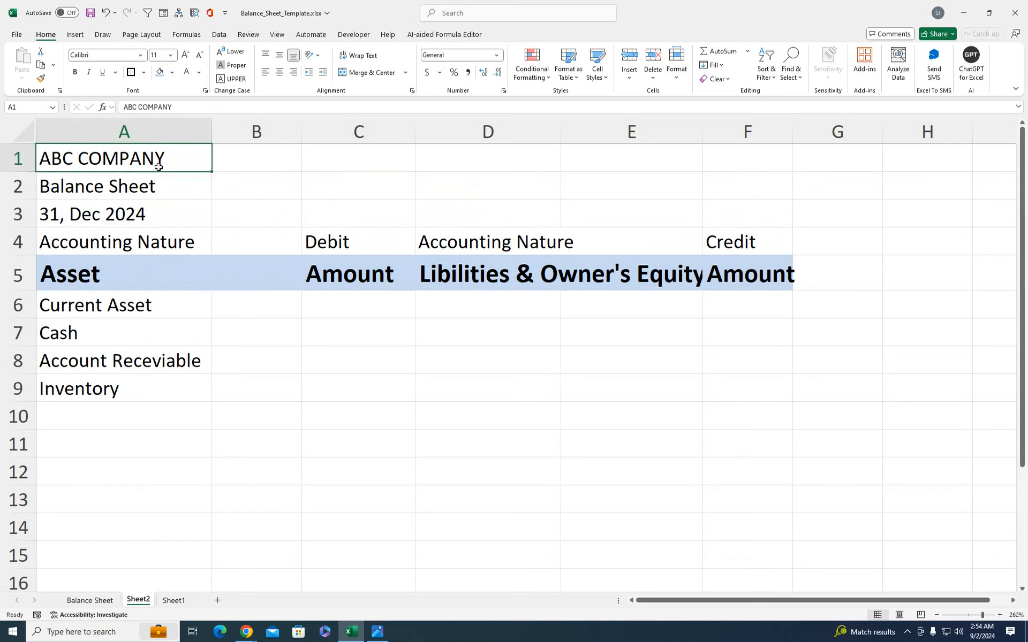
{"action": "left_click_drag", "start_coordinate": [158, 167], "coordinate": [739, 210]}
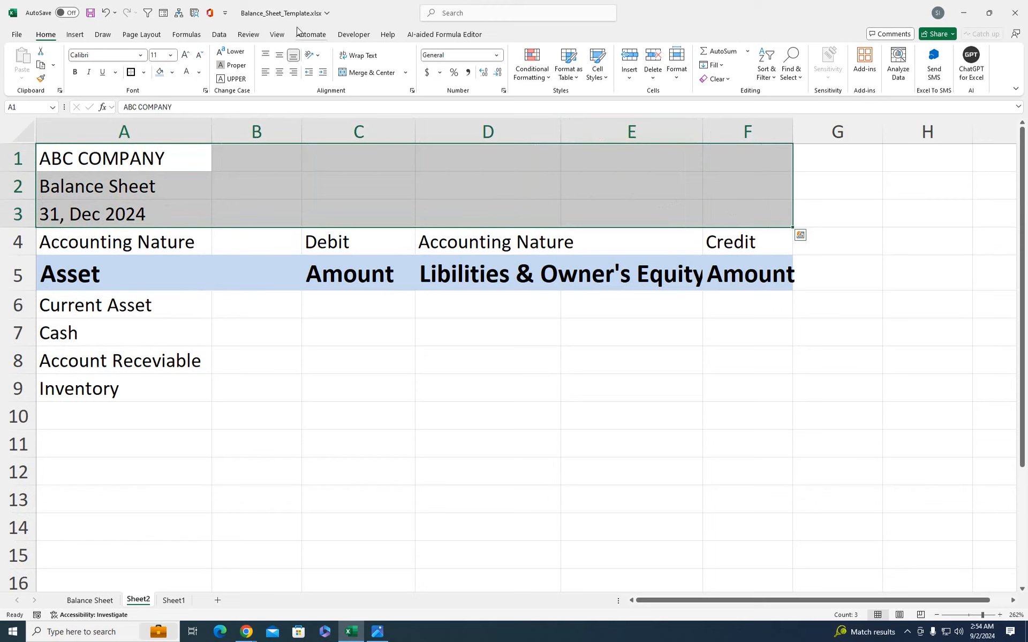
{"action": "left_click", "coordinate": [405, 72]}
{"action": "left_click", "coordinate": [394, 105]}
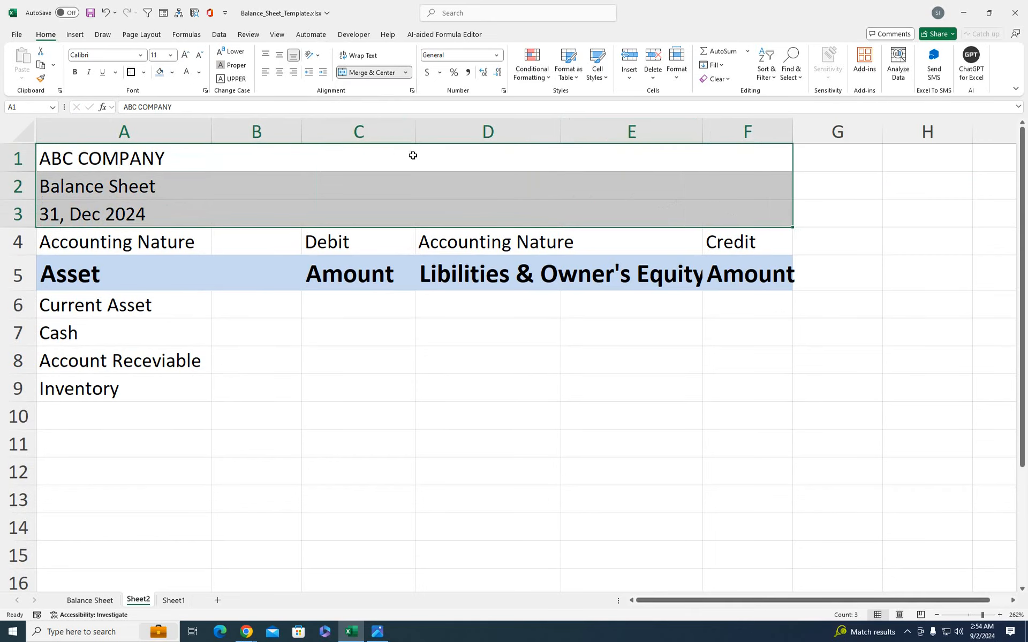
{"action": "left_click", "coordinate": [281, 73]}
{"action": "left_click", "coordinate": [341, 167]}
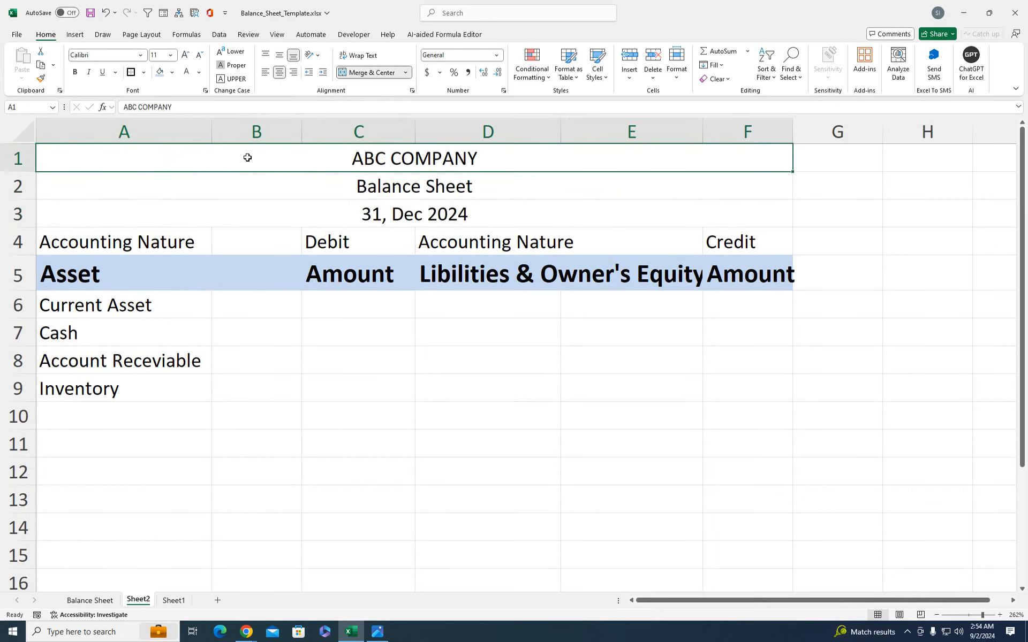
{"action": "left_click_drag", "start_coordinate": [247, 158], "coordinate": [246, 177]}
Give the Current Asset cell A6 a black fill and white font
{"action": "left_click", "coordinate": [165, 397]}
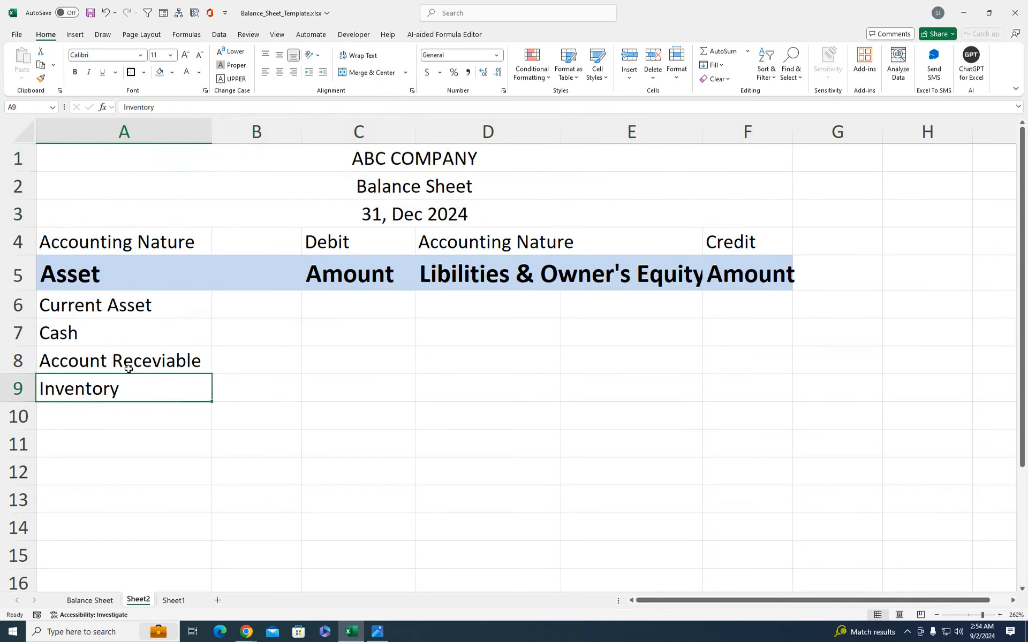
{"action": "left_click", "coordinate": [114, 316]}
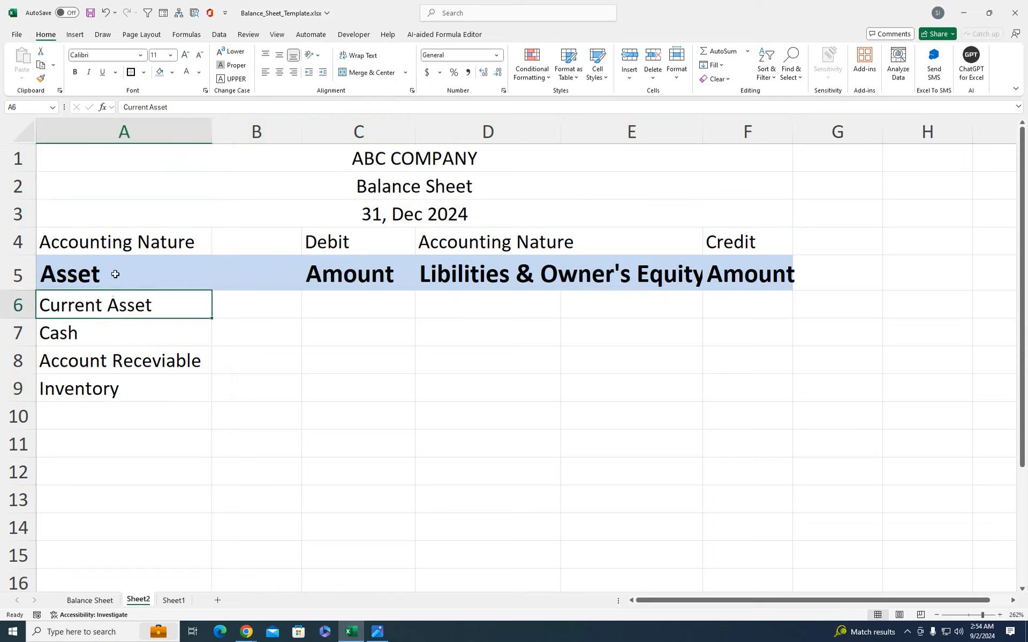
{"action": "left_click", "coordinate": [172, 72]}
{"action": "left_click", "coordinate": [177, 126]}
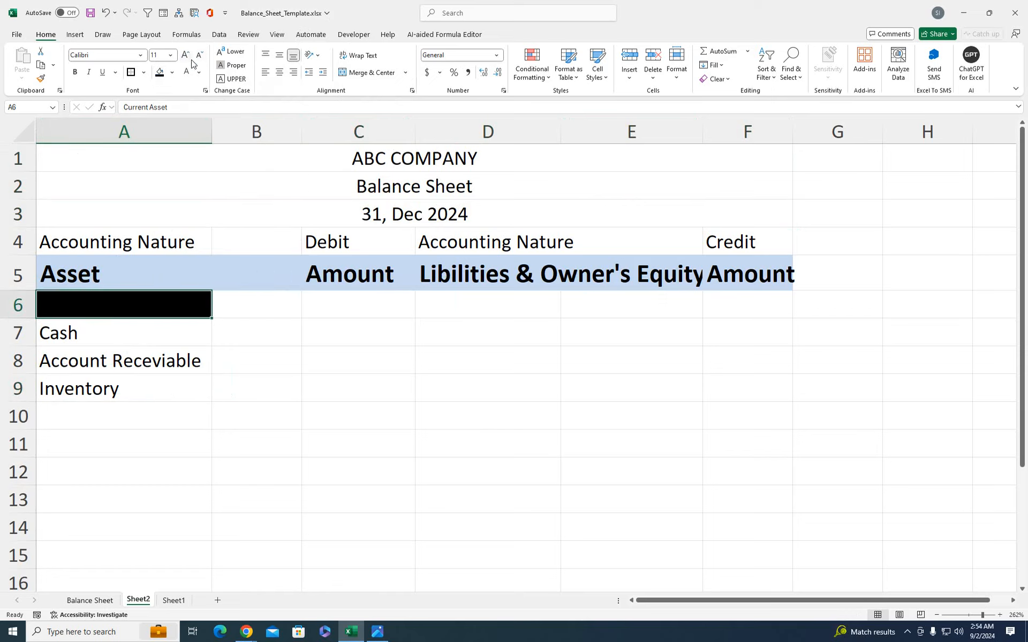
{"action": "left_click", "coordinate": [186, 72]}
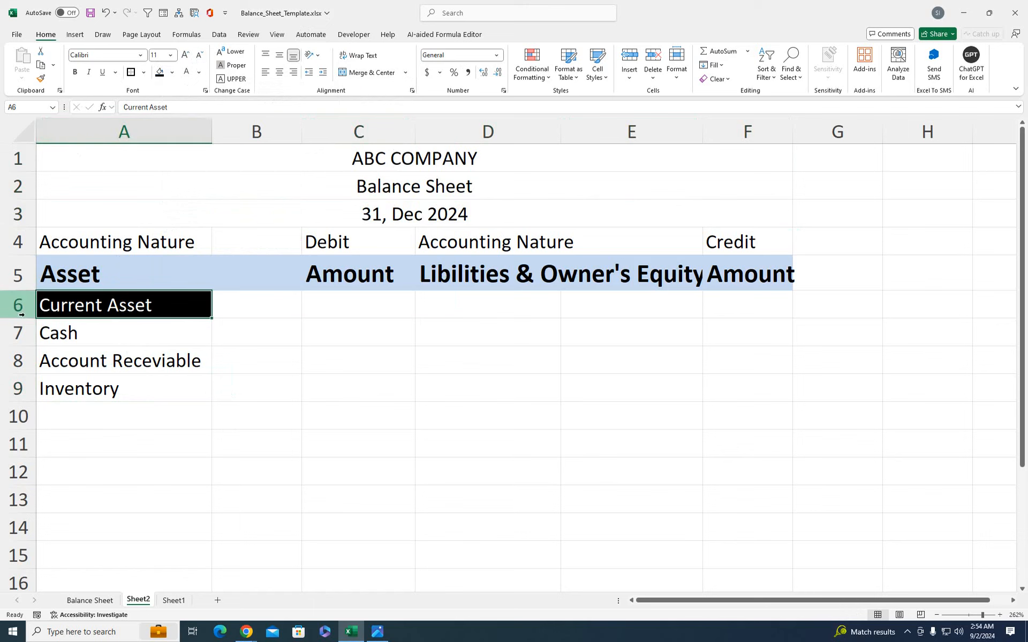
Increase the height of row 6, then vertically center and underline the Current Asset label
{"action": "left_click_drag", "start_coordinate": [22, 318], "coordinate": [22, 332]}
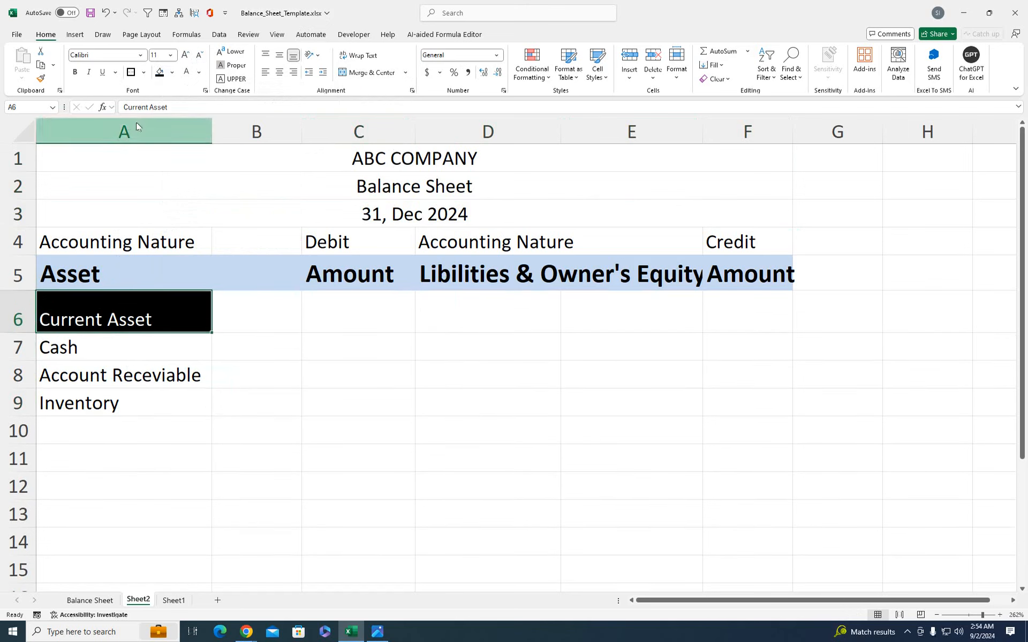
{"action": "left_click", "coordinate": [281, 56]}
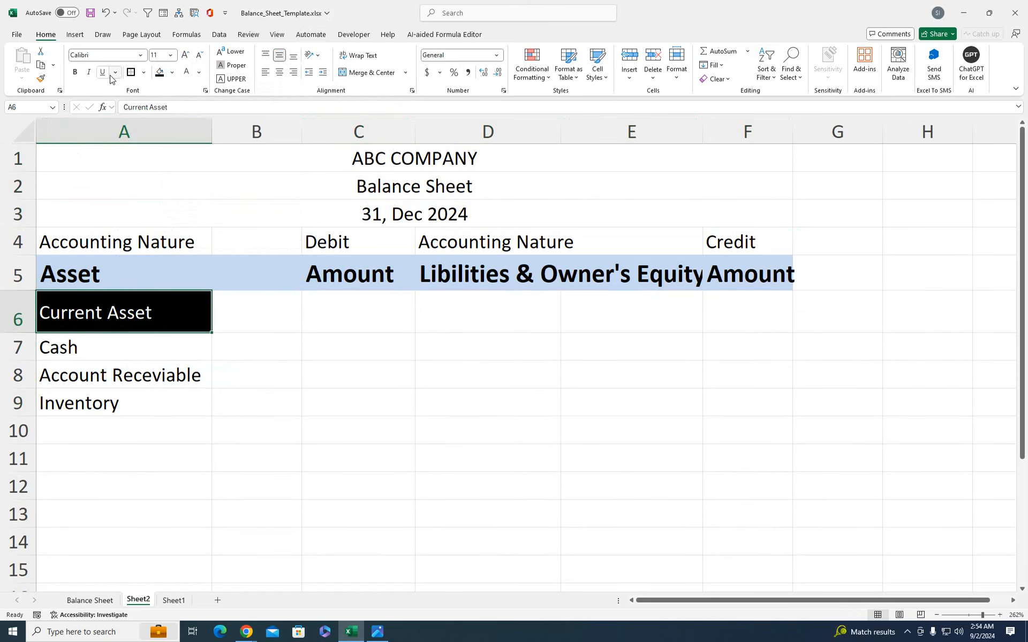
{"action": "left_click", "coordinate": [102, 72]}
Enter the amounts 10000 for Cash, 5000 for Account Receviable and 2000 for Inventory in B7:B9
{"action": "left_click", "coordinate": [245, 353]}
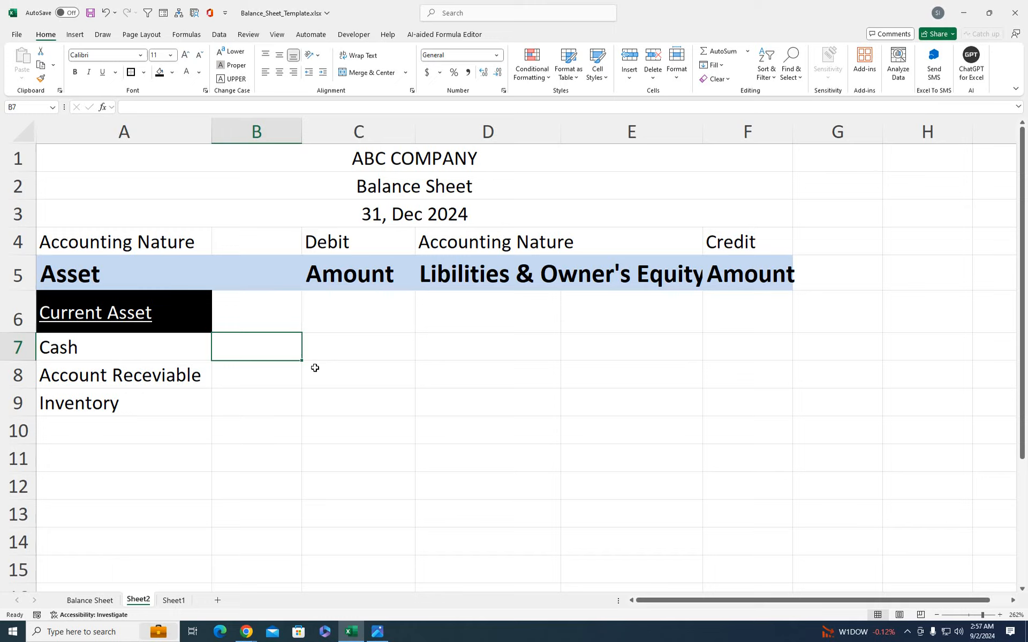
{"action": "type", "text": "10000"}
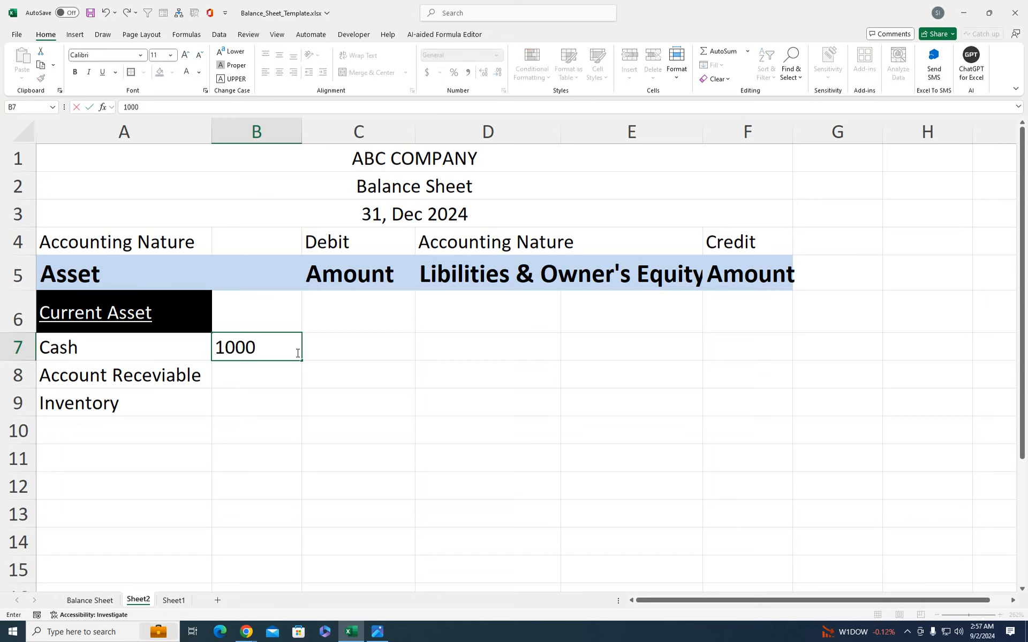
{"action": "key", "text": "Return"}
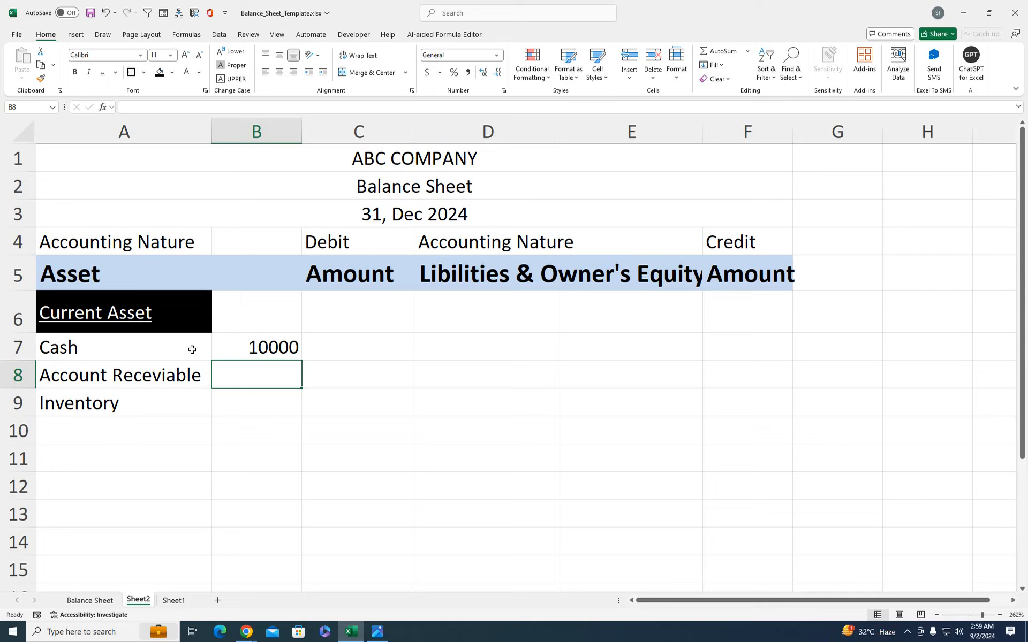
{"action": "type", "text": "5000"}
{"action": "key", "text": "Return"}
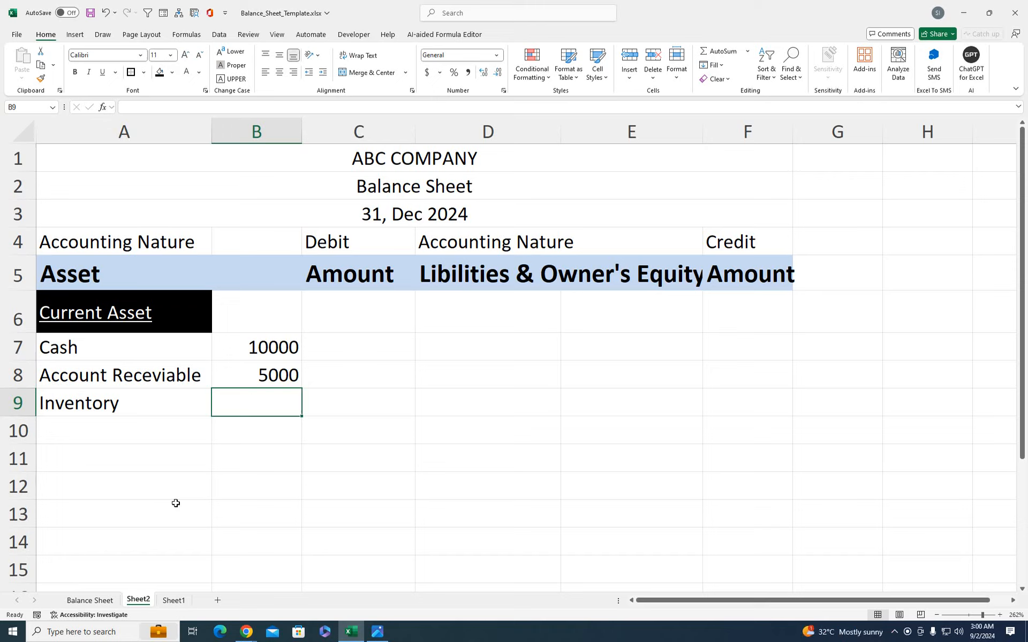
{"action": "type", "text": "2000"}
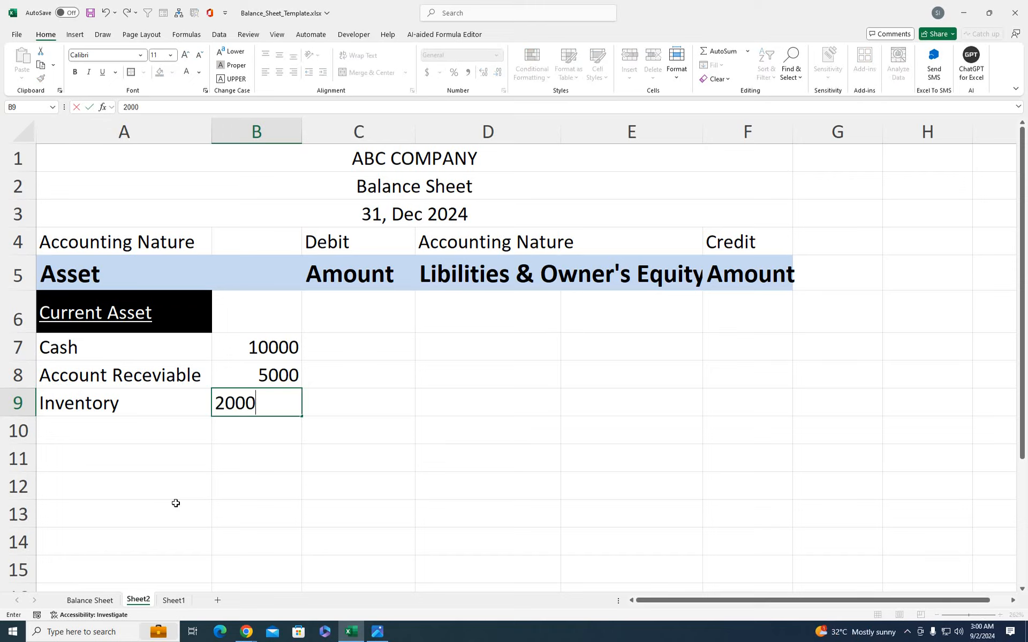
{"action": "key", "text": "Return"}
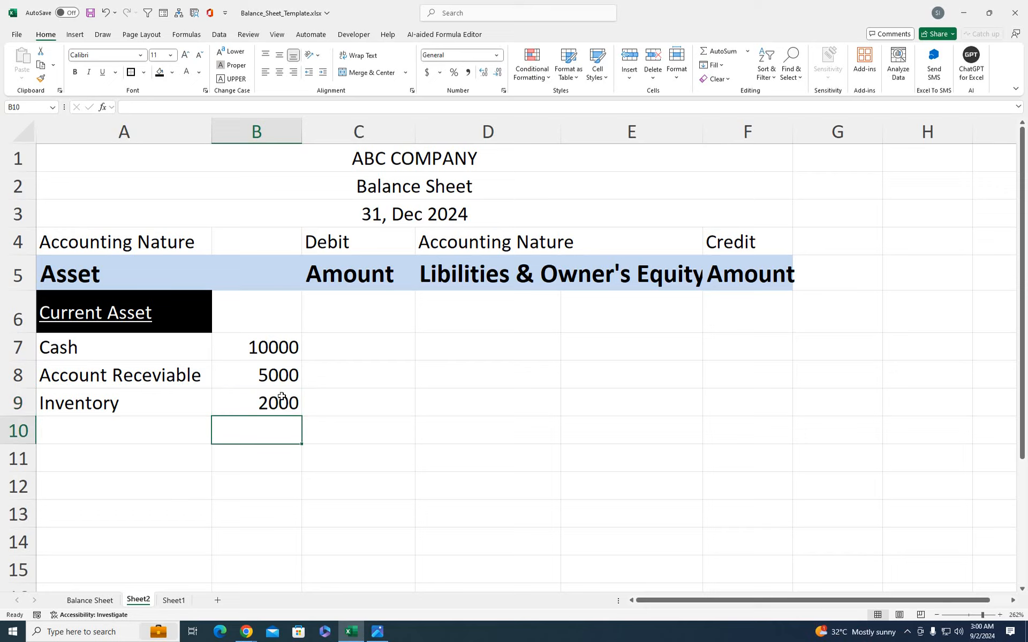
Add a Prepaid Expense line in A10 with an amount of 1000 in B10
{"action": "left_click", "coordinate": [119, 465]}
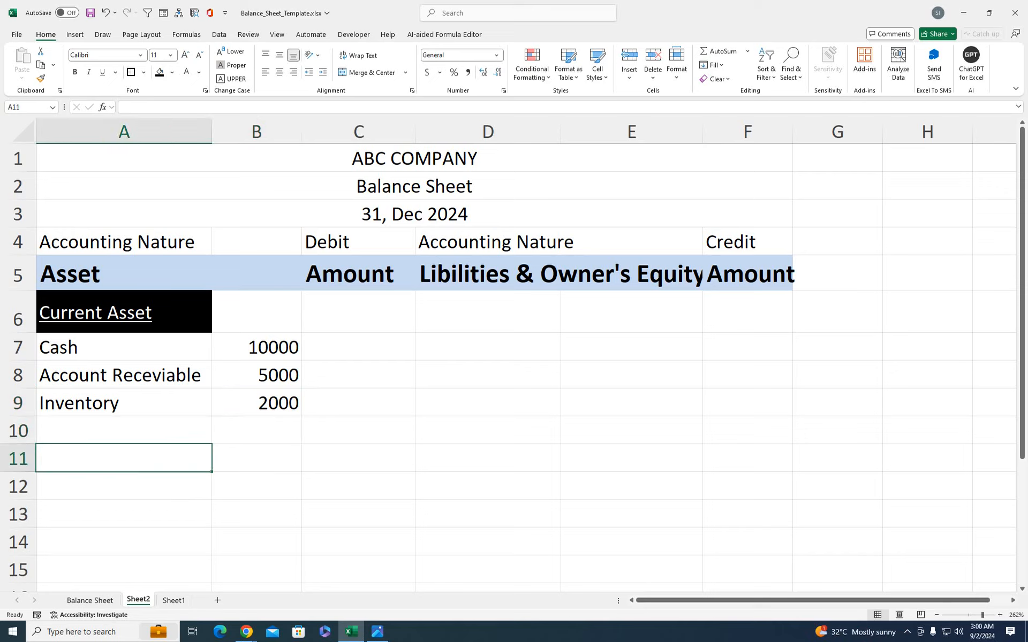
{"action": "left_click", "coordinate": [168, 439]}
{"action": "type", "text": "pREPA"}
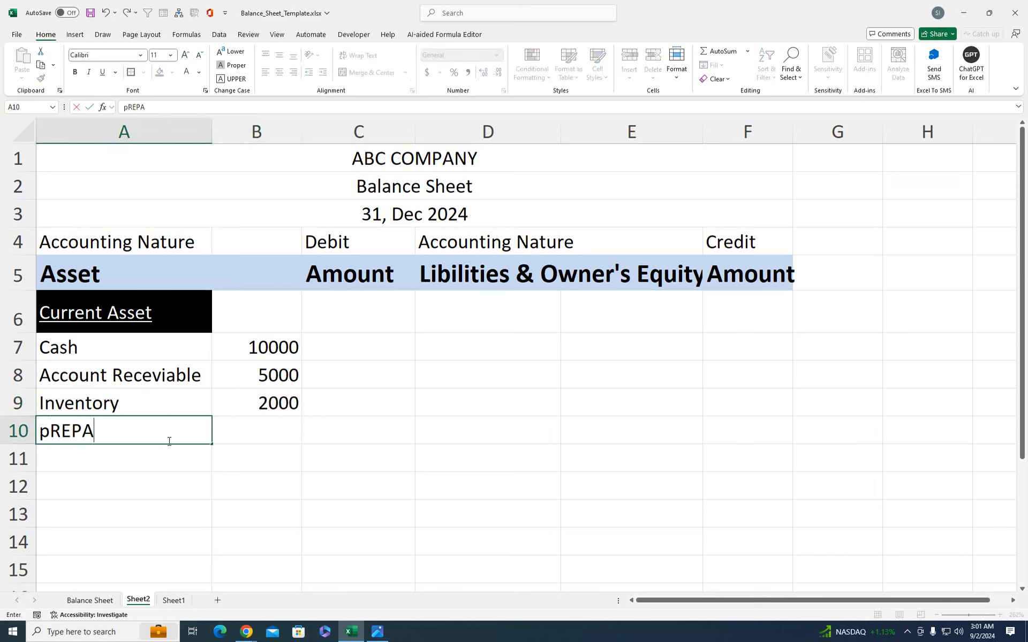
{"action": "type", "text": "ID "}
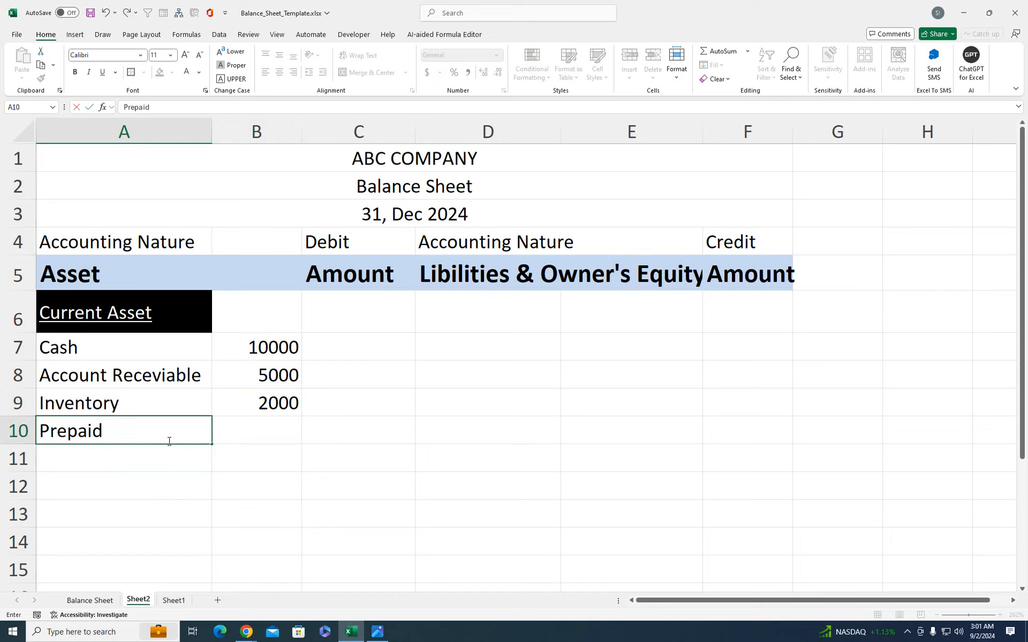
{"action": "type", "text": "Expense"}
{"action": "key", "text": "Return"}
{"action": "left_click", "coordinate": [168, 440]}
{"action": "key", "text": "Right"}
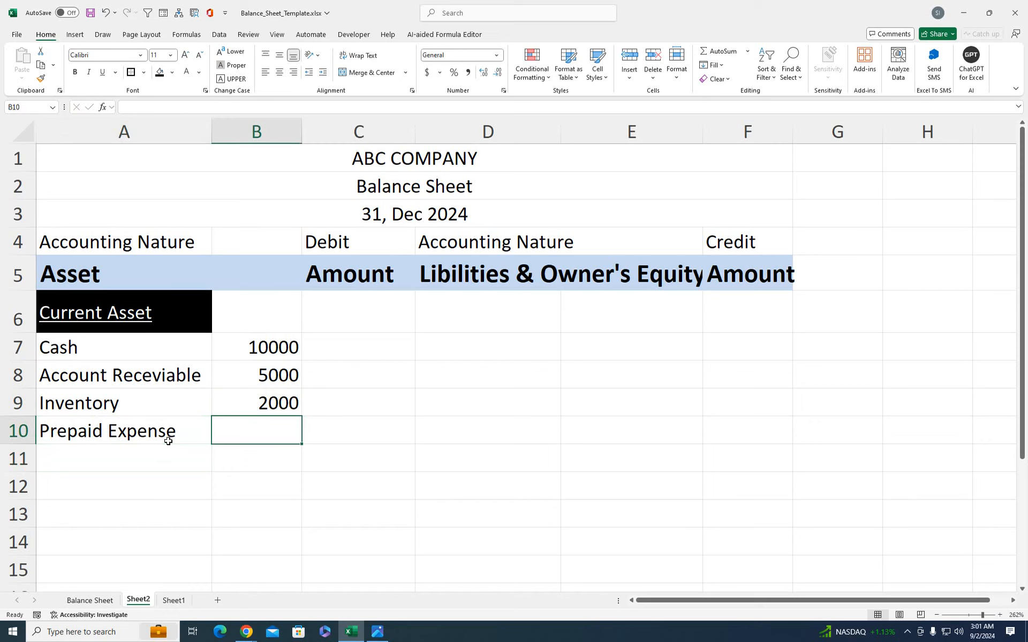
{"action": "type", "text": "1000"}
{"action": "key", "text": "Return"}
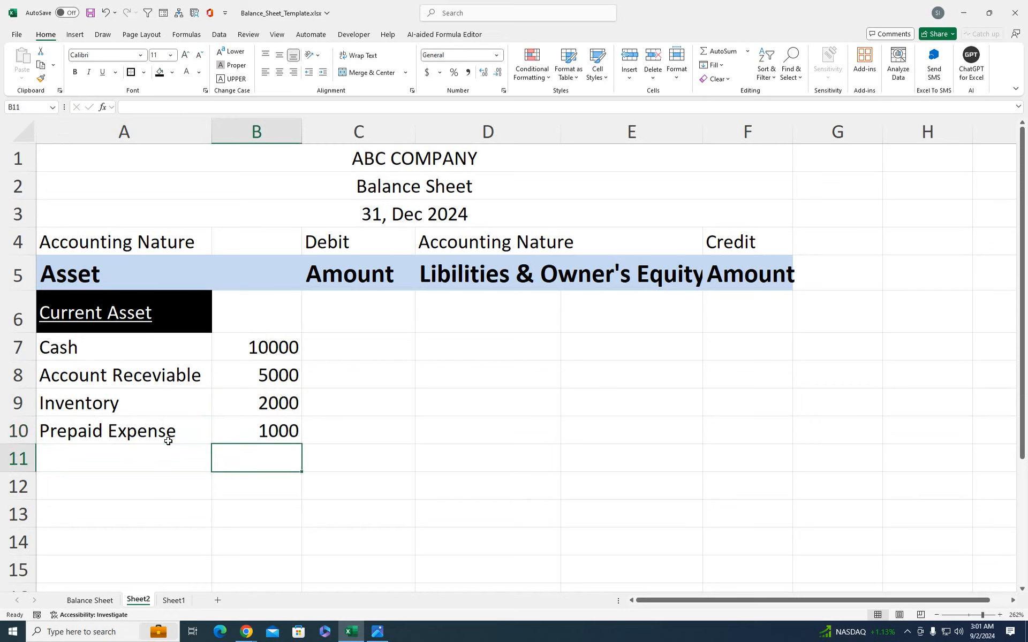
Move the four current asset amounts from B7:B10 to C7:C10
{"action": "left_click_drag", "start_coordinate": [243, 348], "coordinate": [270, 431]}
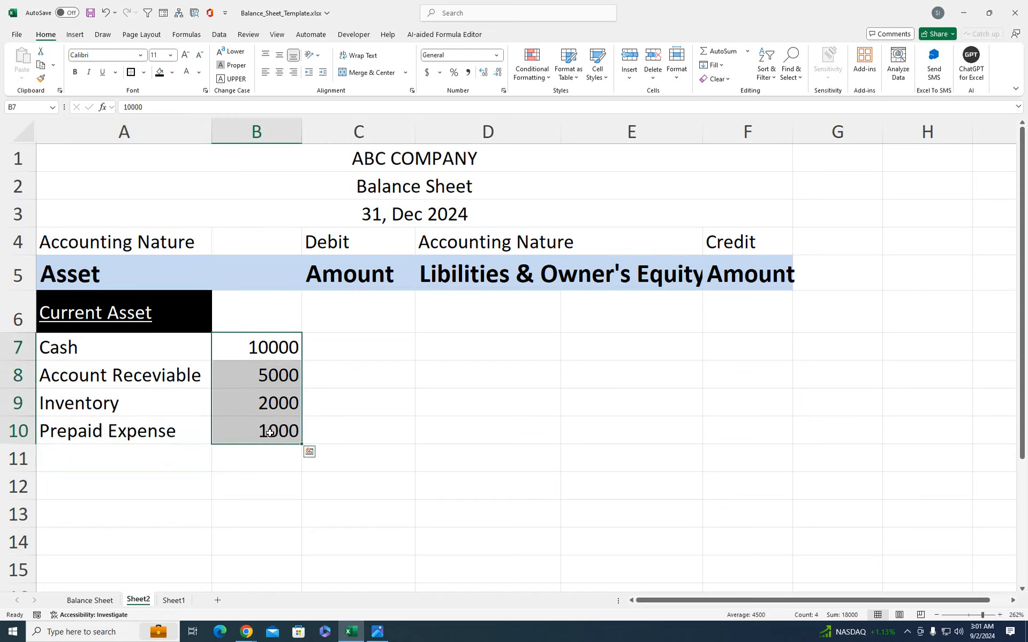
{"action": "key", "text": "ctrl+c"}
{"action": "left_click", "coordinate": [368, 345]}
{"action": "key", "text": "Return"}
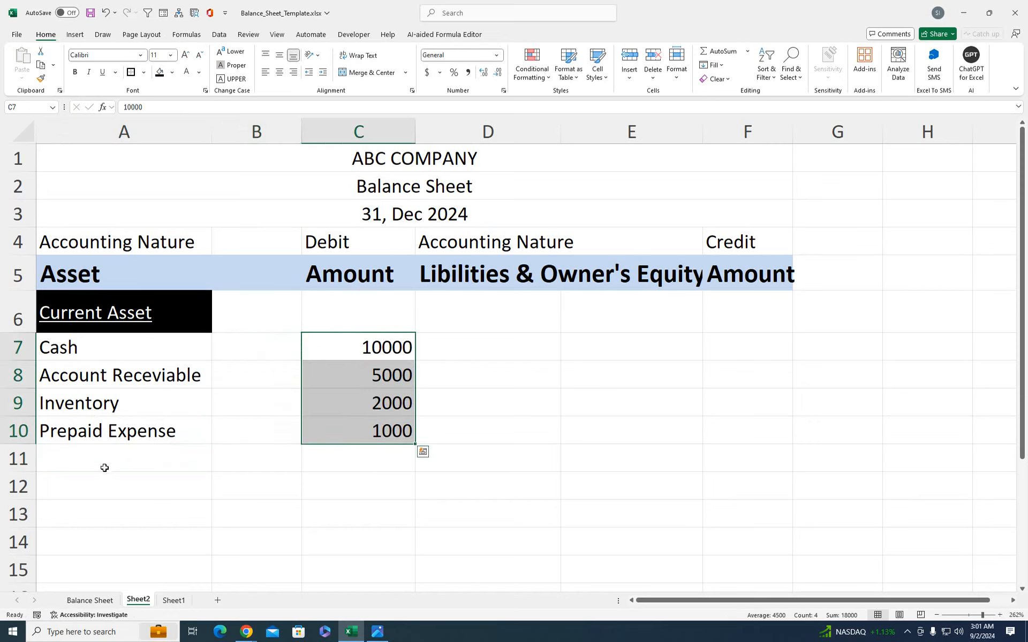
Enter the heading Non Current Asset in A13
{"action": "left_click", "coordinate": [93, 509]}
{"action": "type", "text": "No"}
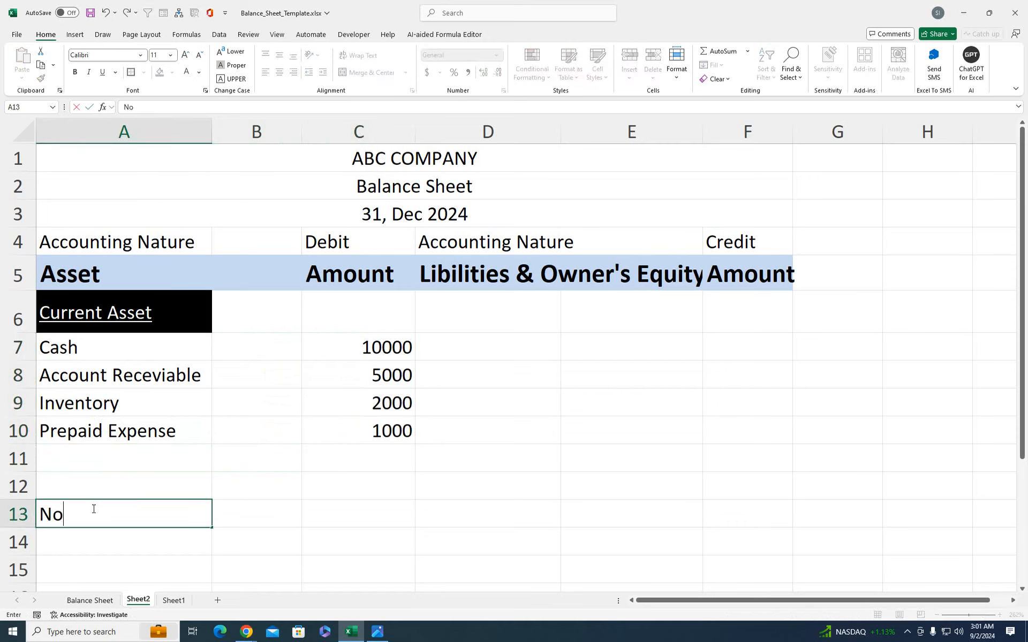
{"action": "type", "text": "n Current Asset"}
{"action": "key", "text": "Return"}
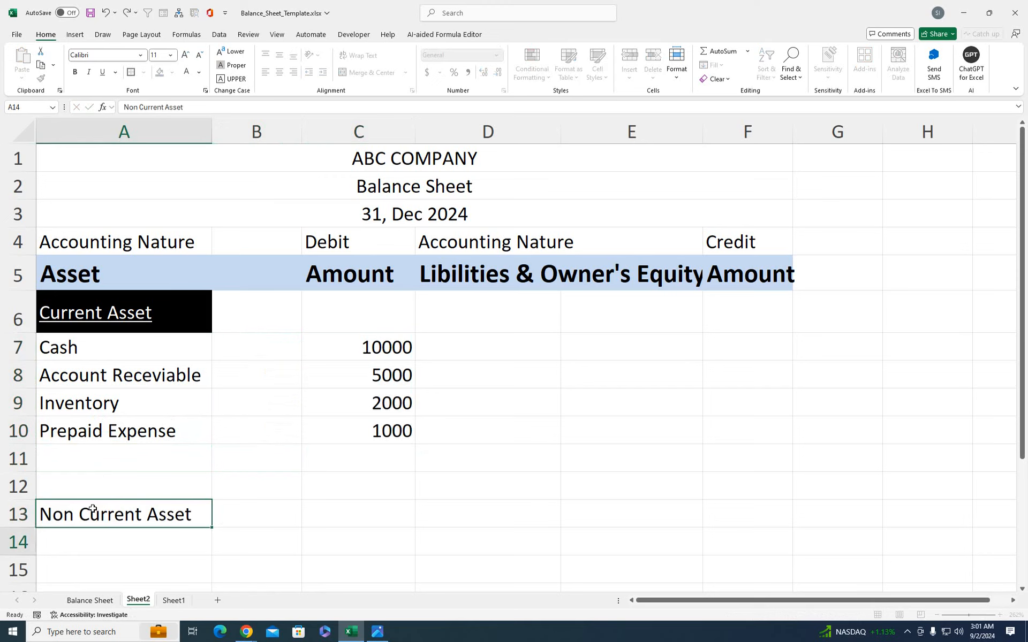
Copy the formatting of the Current Asset heading in A6 onto the Non Current Asset heading in A13
{"action": "left_click", "coordinate": [203, 331]}
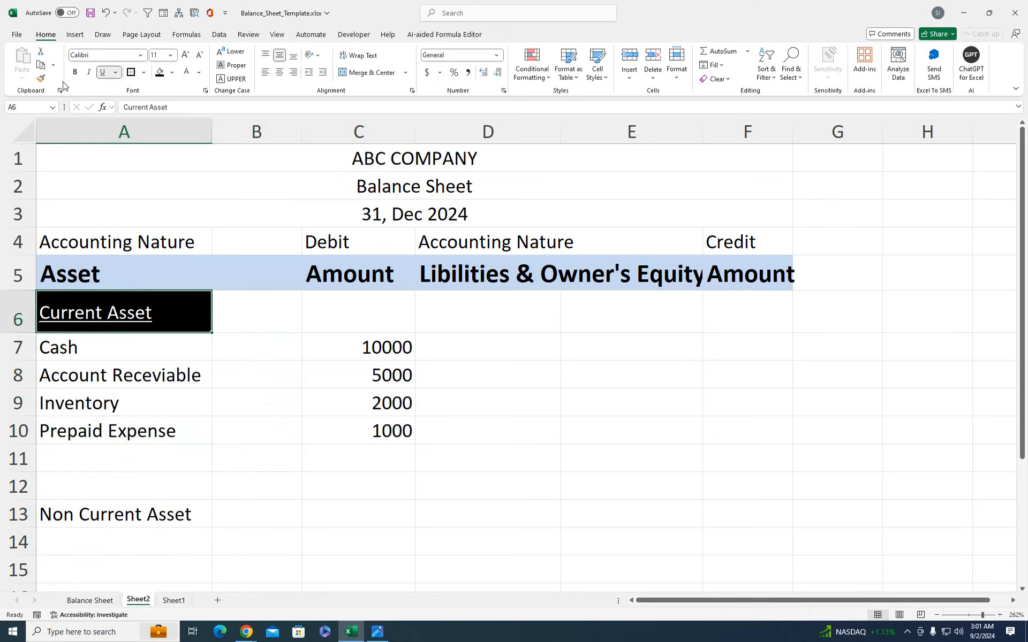
{"action": "left_click", "coordinate": [41, 78]}
{"action": "left_click", "coordinate": [122, 508]}
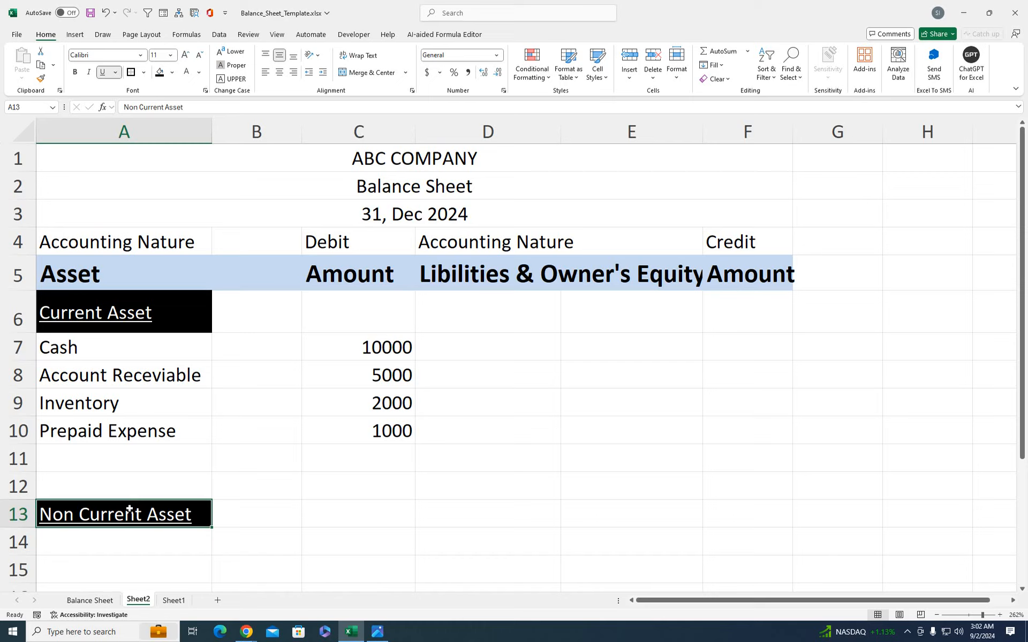
List "Property, Plant, Equipment", "Investments" and "Intangible Assets" in A14:A16 under the Non Current Asset heading
{"action": "left_click_drag", "start_coordinate": [94, 545], "coordinate": [112, 513]}
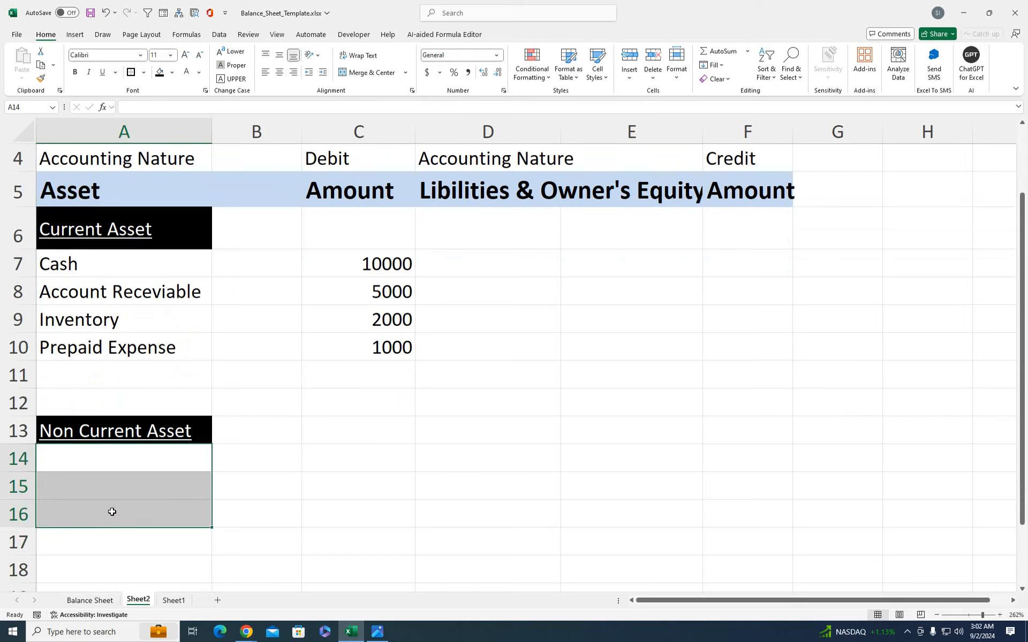
{"action": "left_click", "coordinate": [112, 454]}
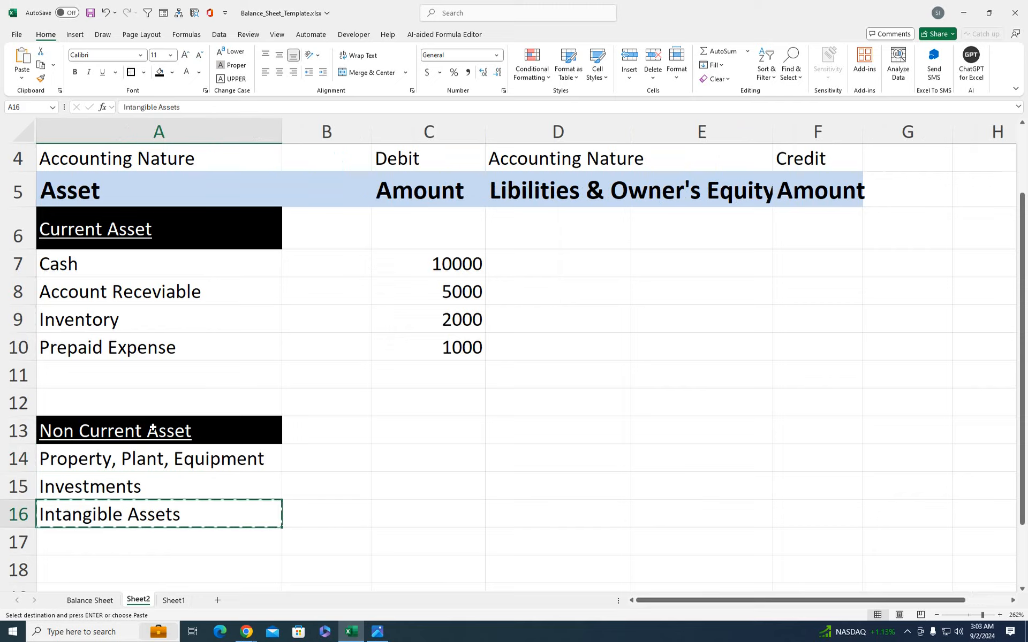
{"action": "left_click", "coordinate": [125, 456]}
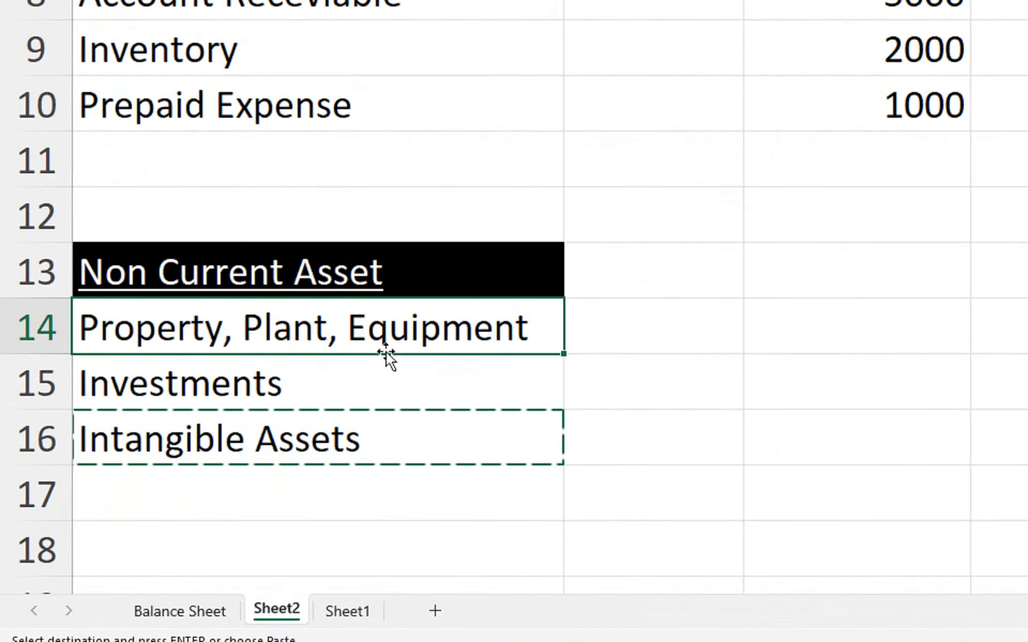
{"action": "left_click", "coordinate": [317, 464]}
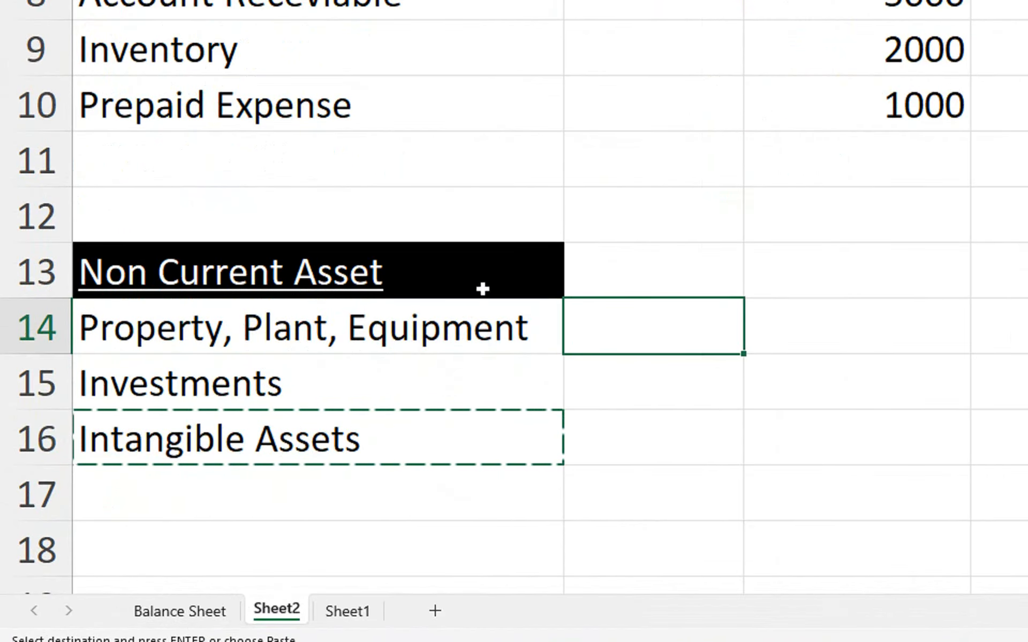
{"action": "left_click", "coordinate": [436, 387]}
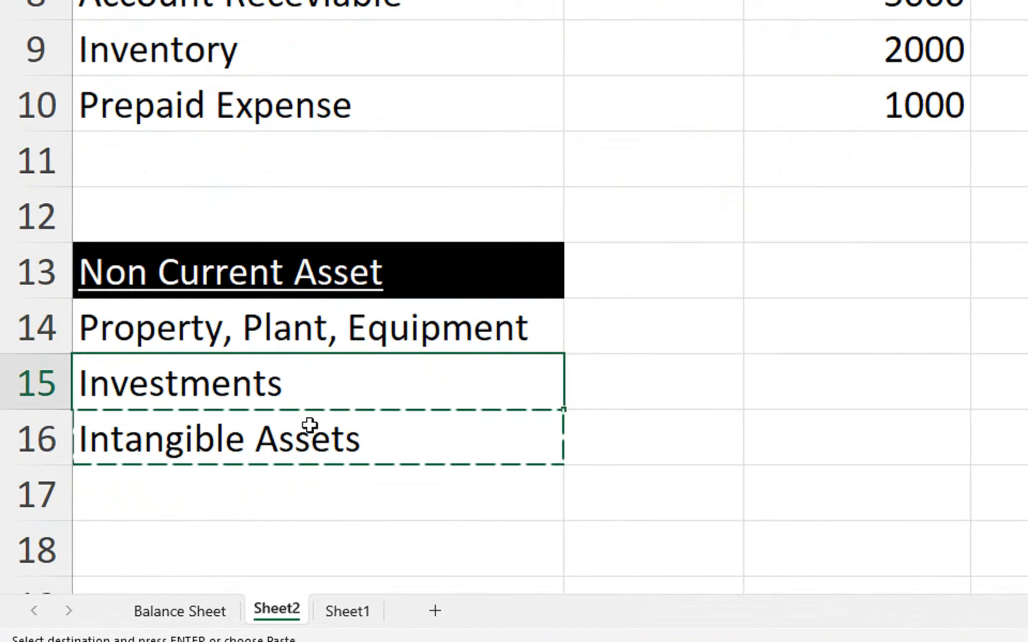
Enter the amounts 50000 for Property, Plant, Equipment, 10000 for Investments and 5000 for Intangible Assets in B14:B16
{"action": "left_click", "coordinate": [628, 325]}
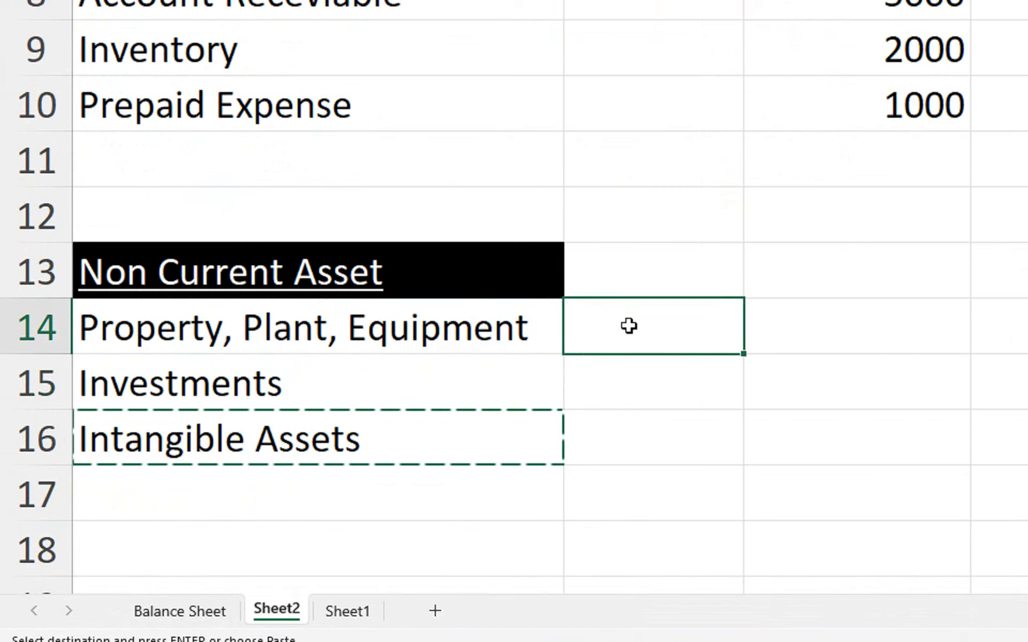
{"action": "type", "text": "50000"}
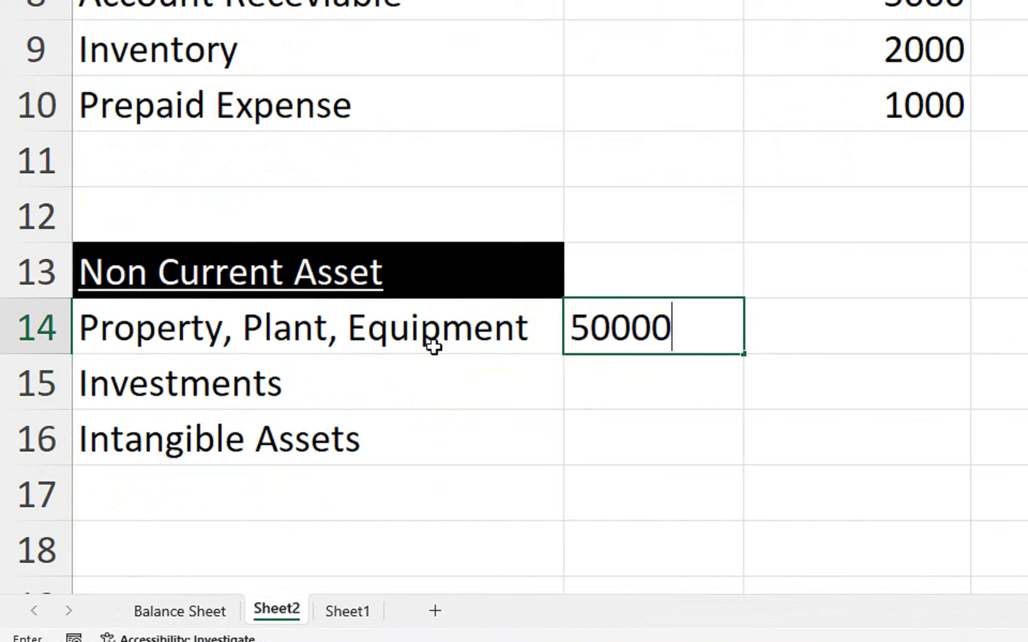
{"action": "key", "text": "Return"}
{"action": "type", "text": "10000"}
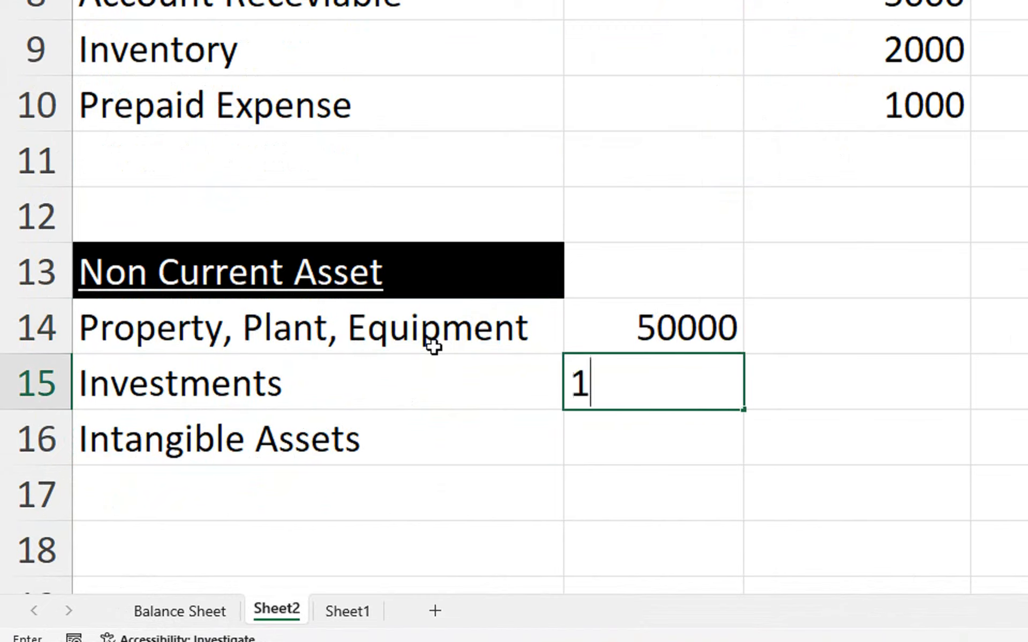
{"action": "key", "text": "Return"}
{"action": "type", "text": "5000"}
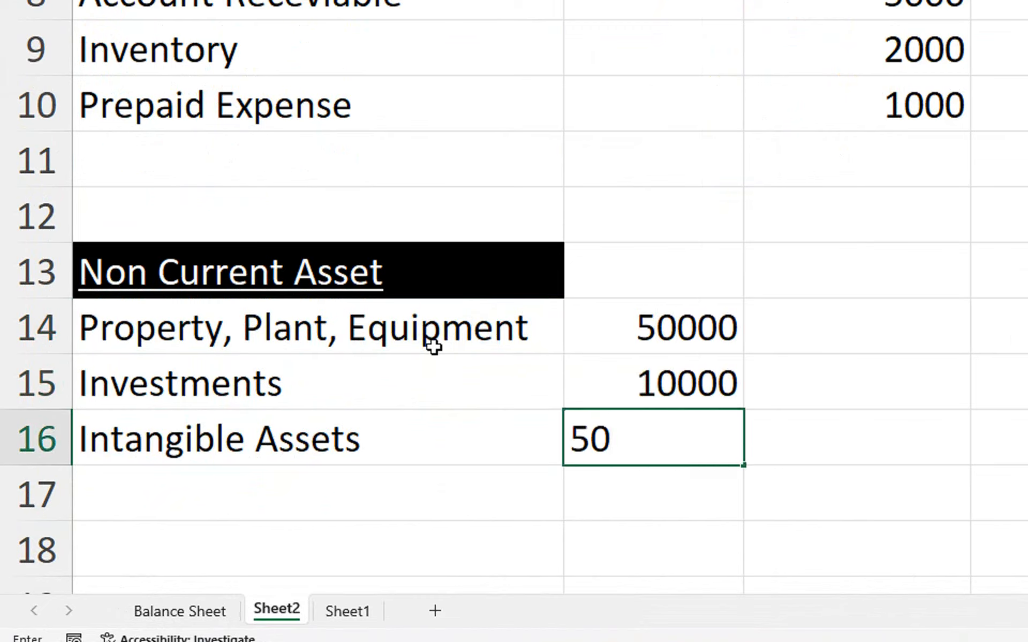
{"action": "key", "text": "Return"}
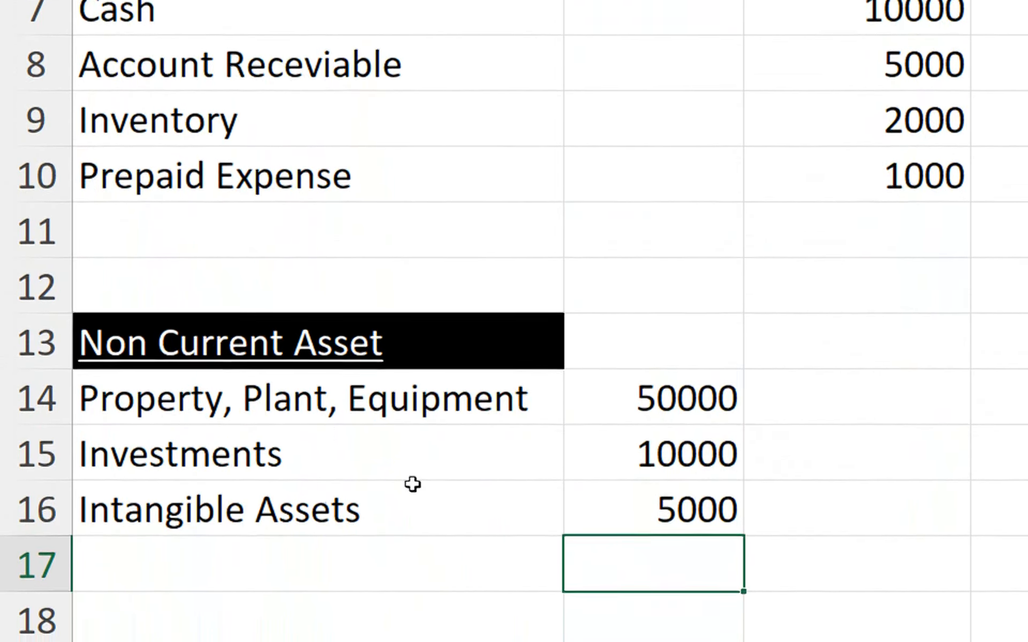
Apply Thick Outside Borders to the total cells C11 and C17 below the two asset groups
{"action": "left_click", "coordinate": [803, 230]}
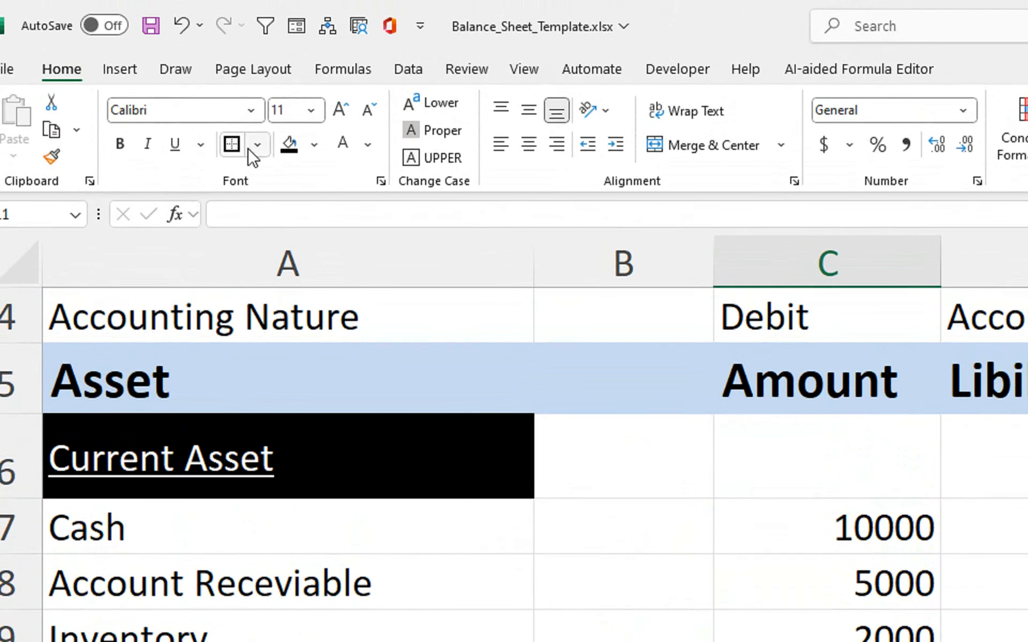
{"action": "left_click", "coordinate": [249, 58]}
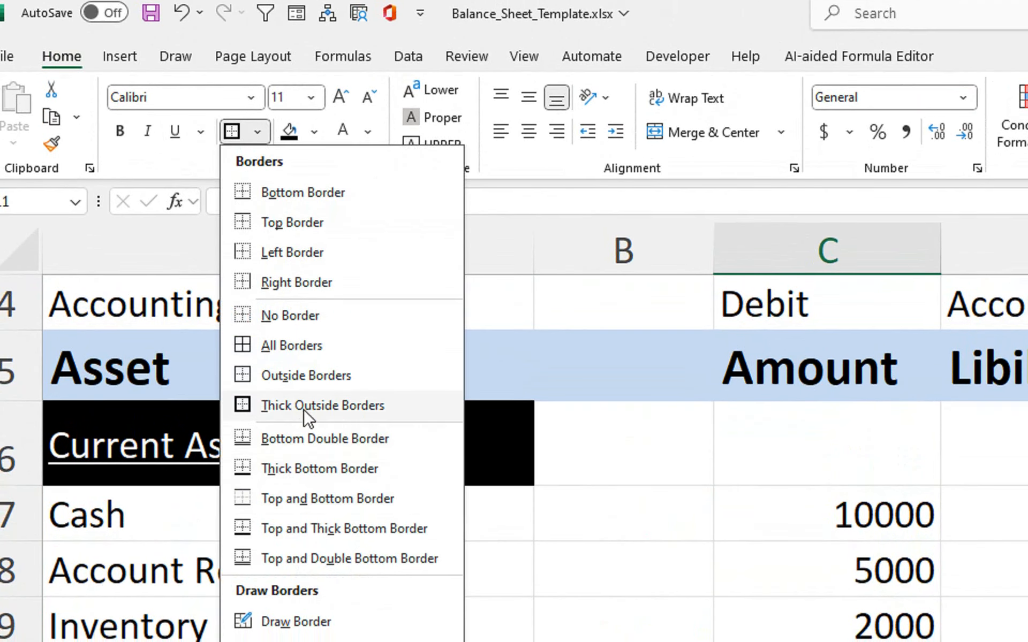
{"action": "left_click", "coordinate": [303, 406]}
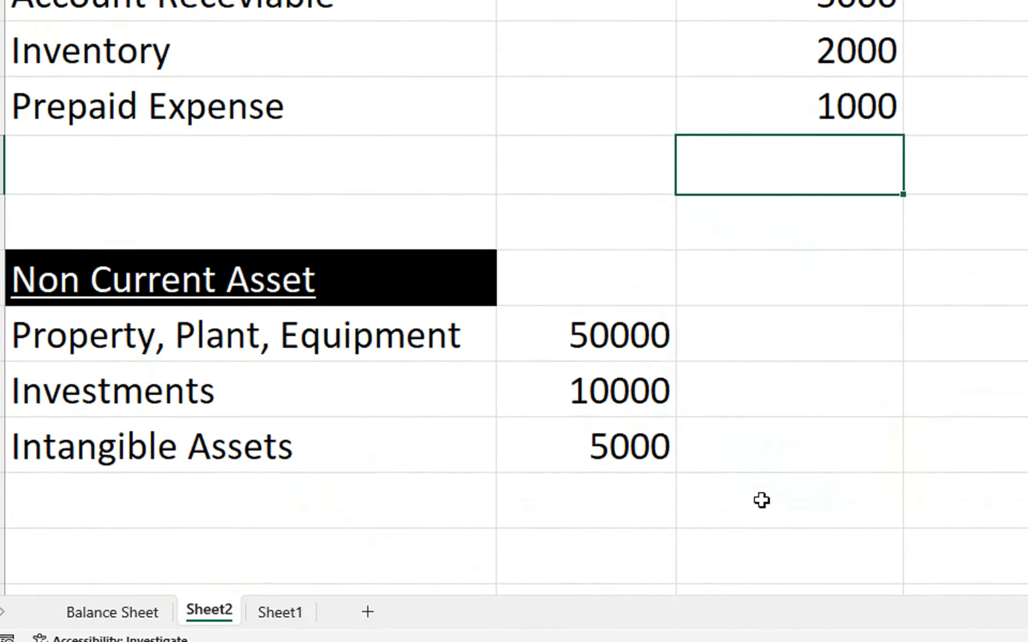
{"action": "left_click", "coordinate": [761, 482]}
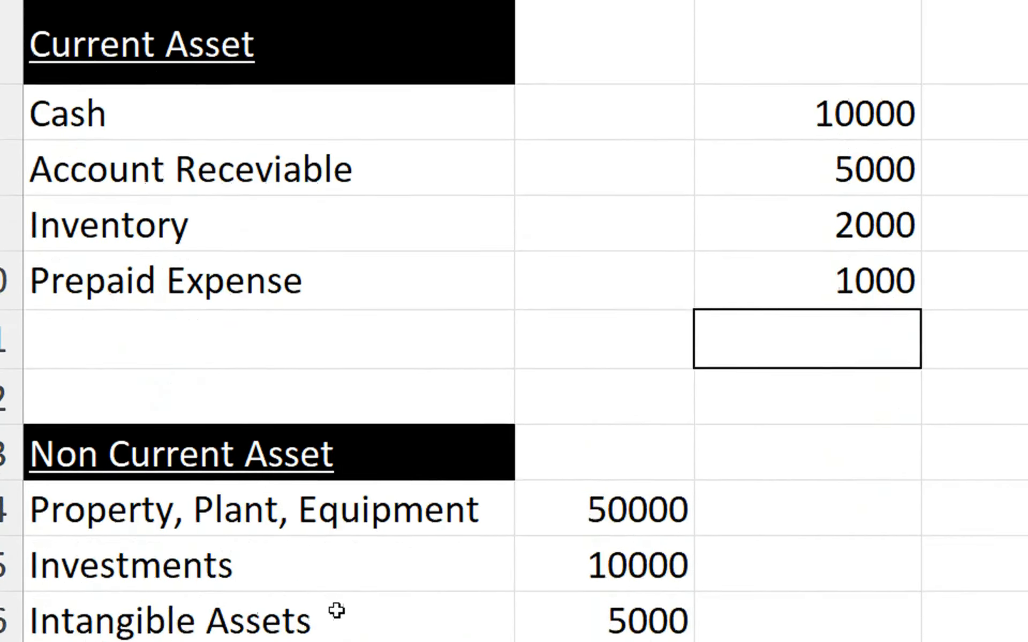
Enter the label "TotaL Non-Current Asset" in A17 below Intangible Assets
{"action": "left_click", "coordinate": [288, 515]}
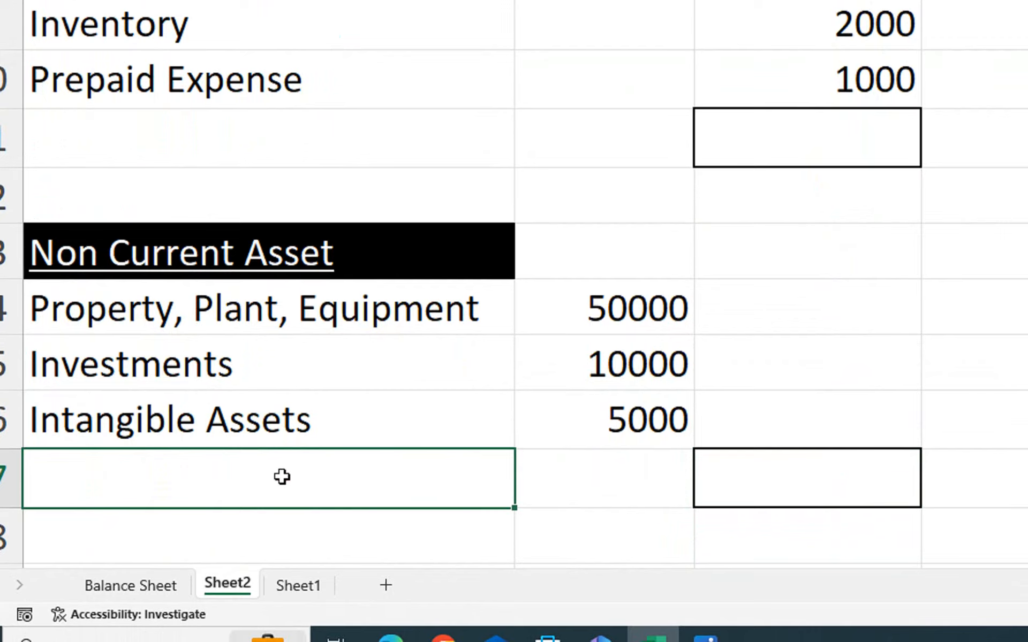
{"action": "type", "text": "TotaL C"}
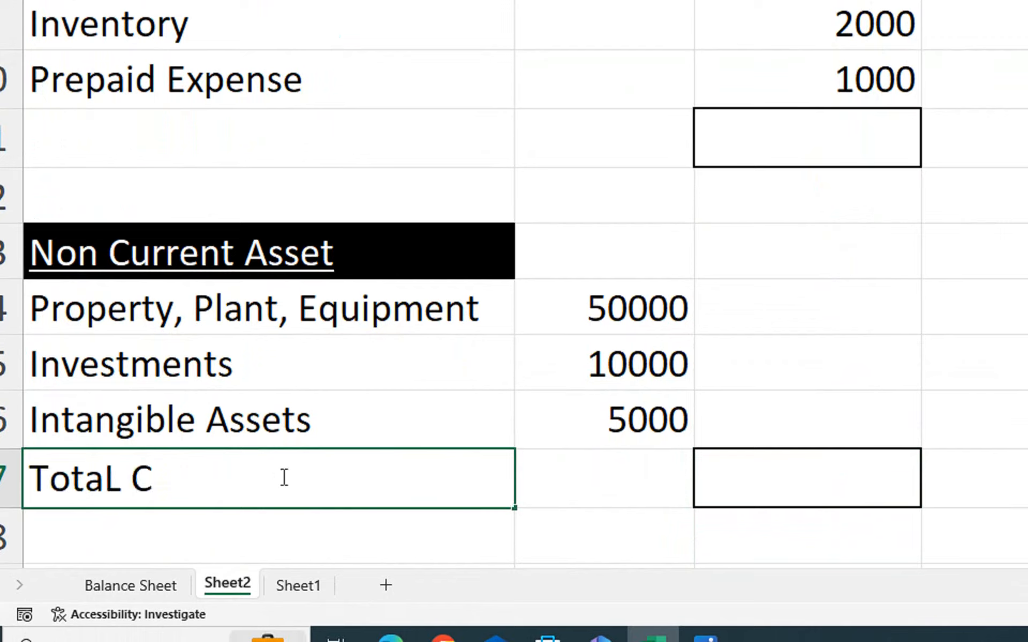
{"action": "type", "text": "urrent As"}
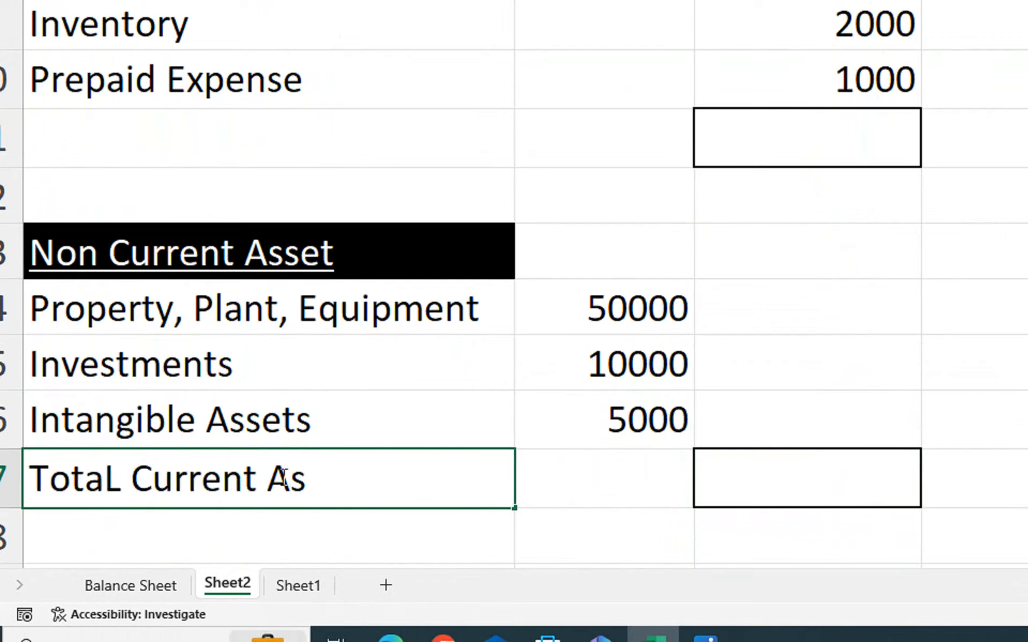
{"action": "type", "text": "set"}
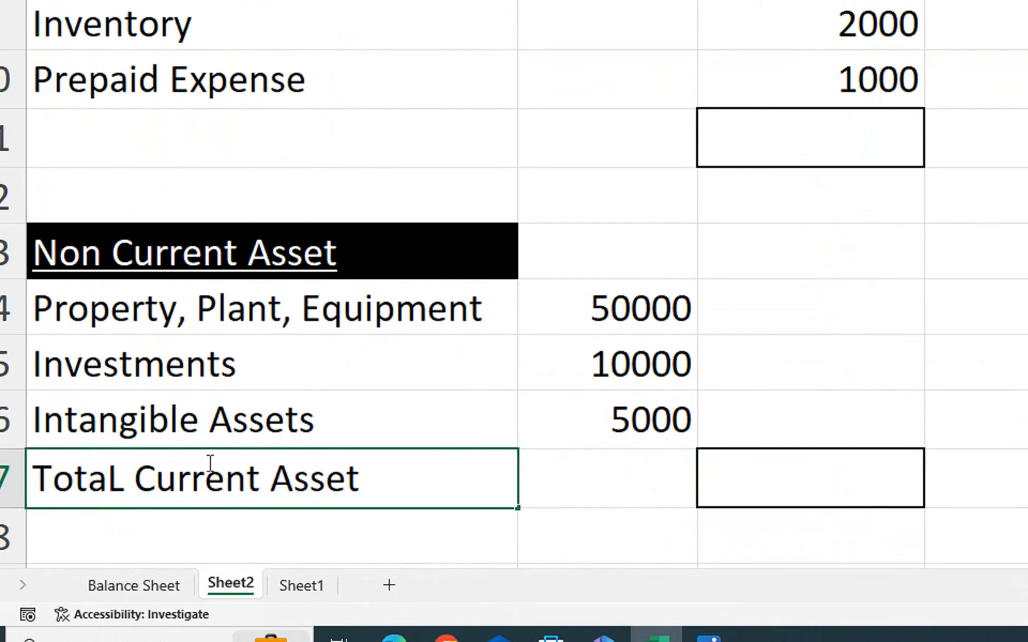
{"action": "left_click_drag", "start_coordinate": [135, 480], "coordinate": [130, 480]}
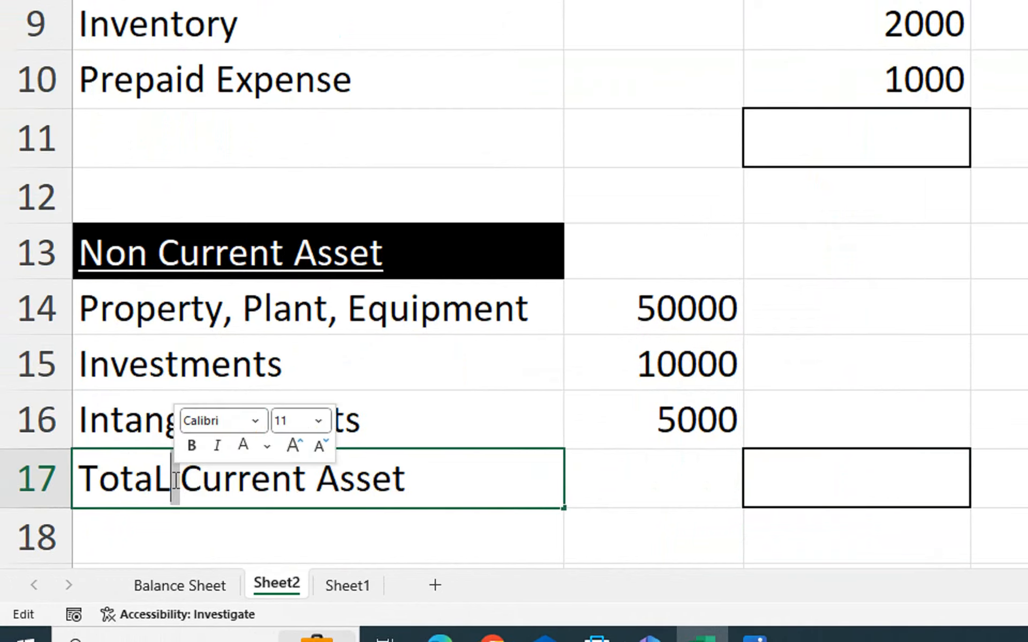
{"action": "type", "text": "Non"}
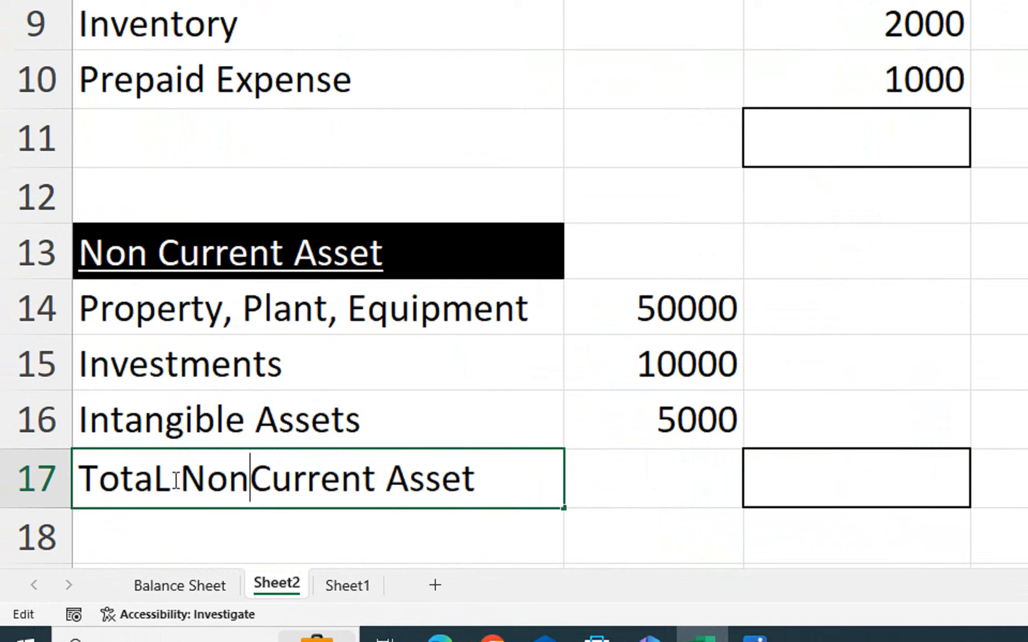
{"action": "type", "text": "_"}
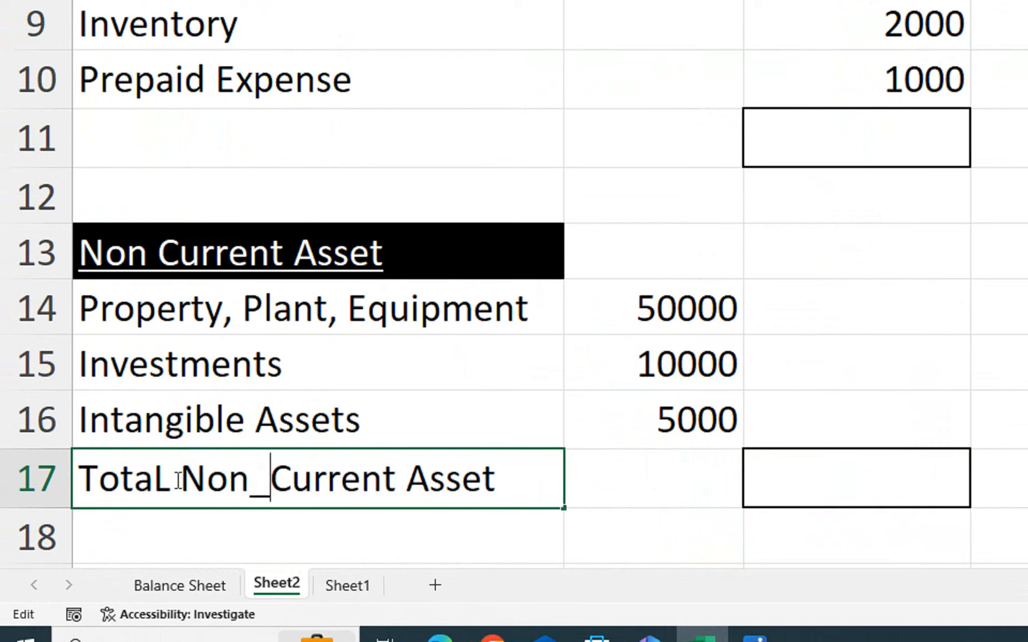
{"action": "key", "text": "BackSpace"}
{"action": "type", "text": "-"}
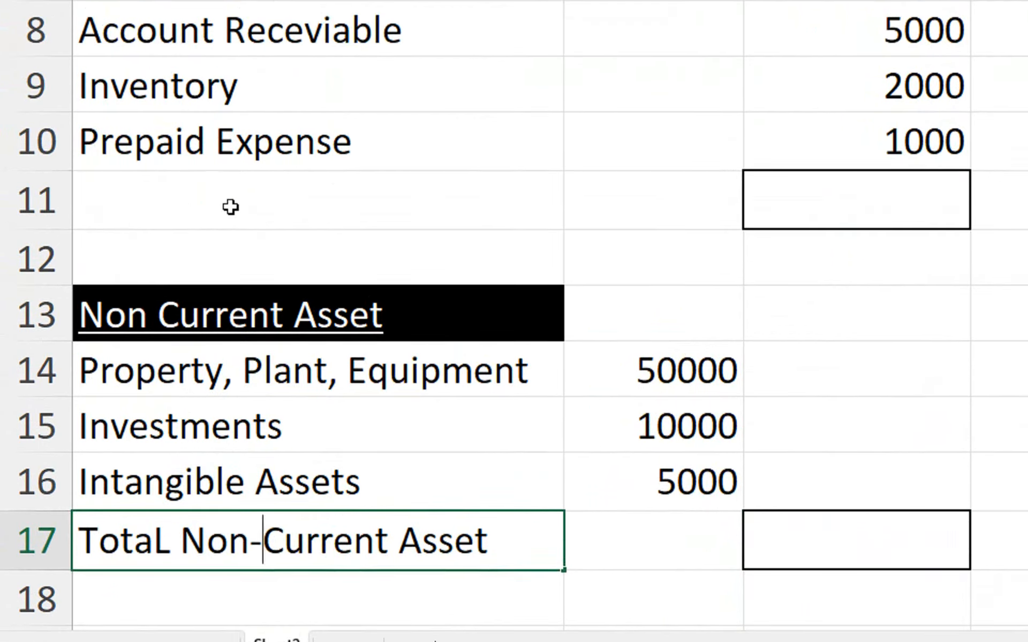
Enter the label "Total Current Asset" in A11 below Prepaid Expense
{"action": "left_click", "coordinate": [230, 207]}
{"action": "double_click", "coordinate": [231, 206]}
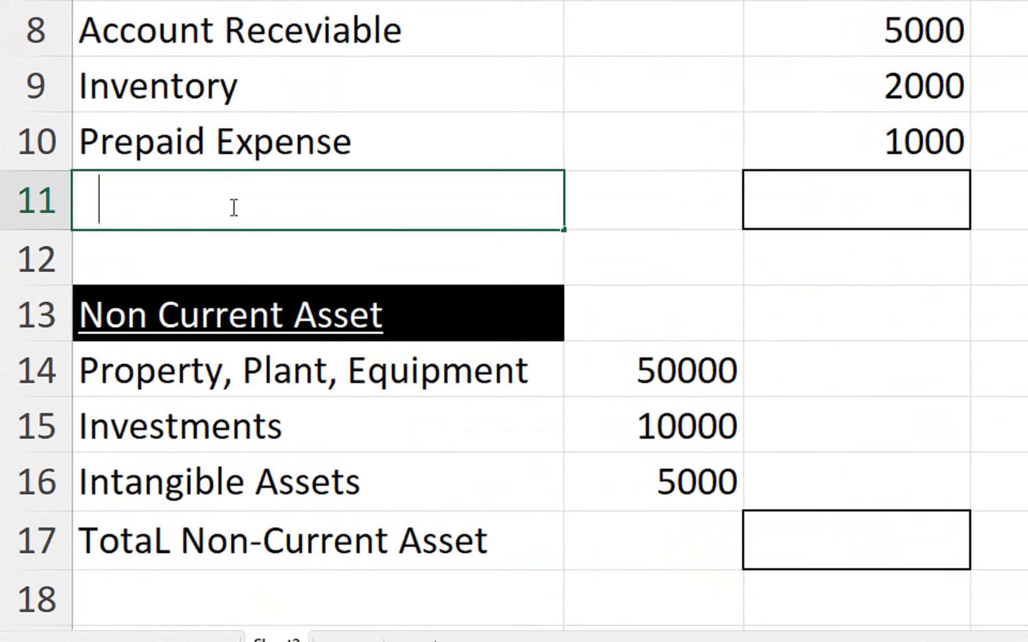
{"action": "type", "text": "Total A"}
{"action": "key", "text": "BackSpace"}
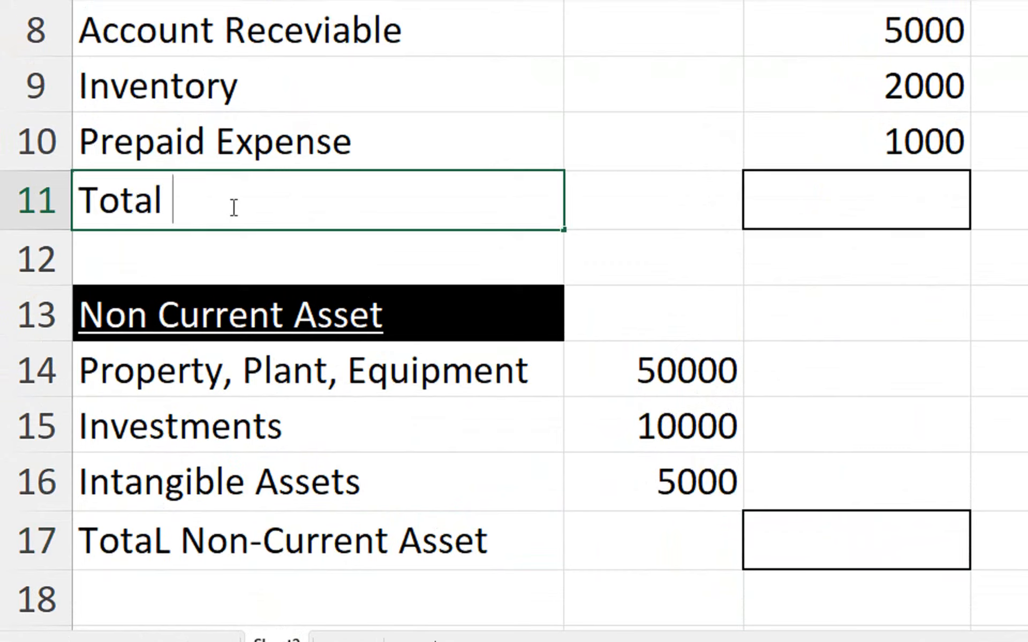
{"action": "type", "text": "Current As"}
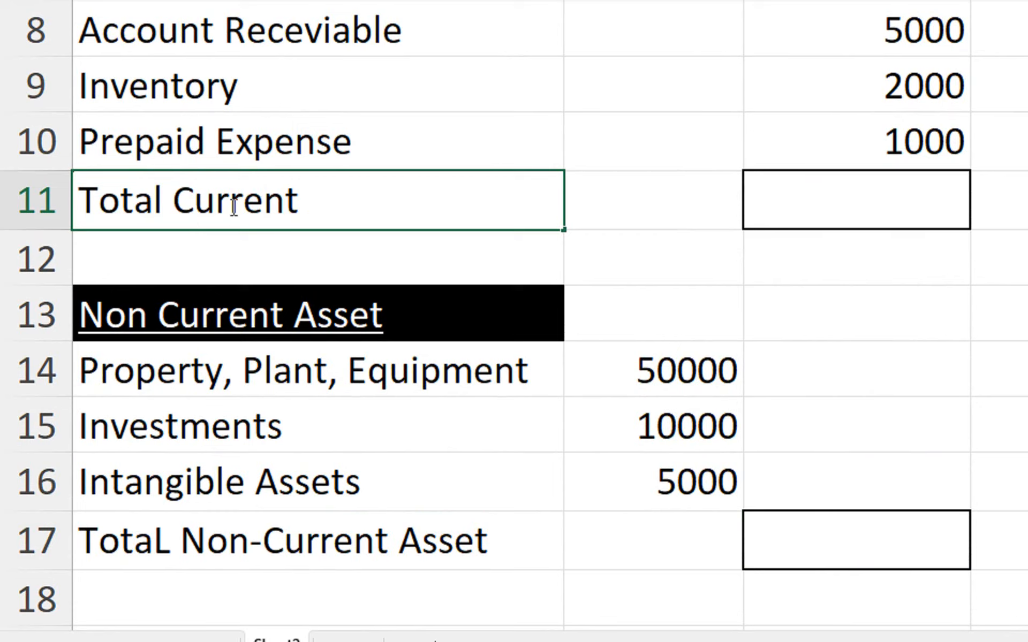
{"action": "type", "text": "set"}
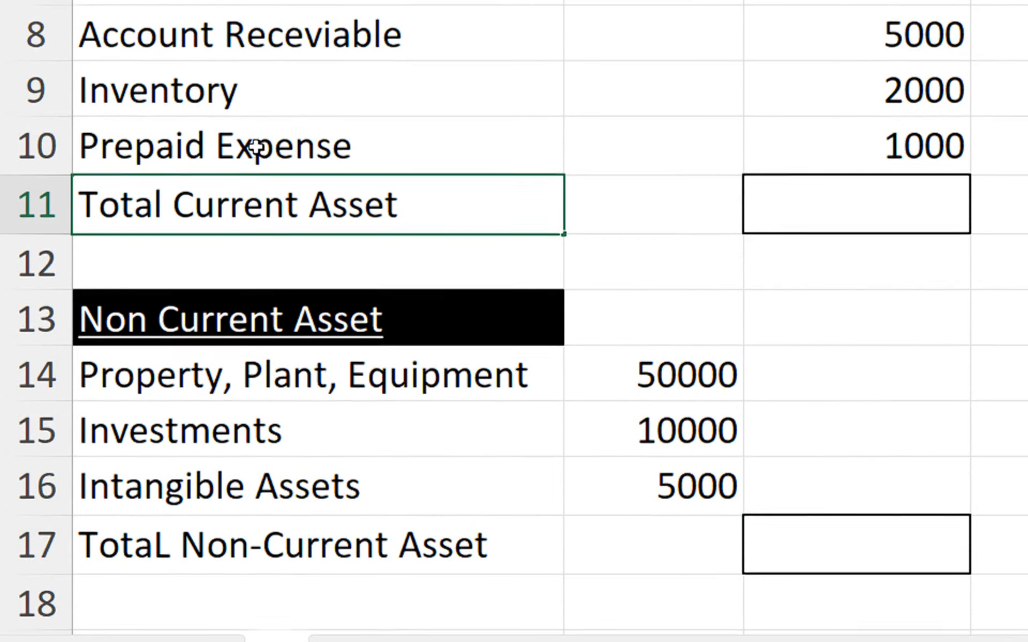
{"action": "left_click", "coordinate": [272, 90]}
{"action": "left_click", "coordinate": [531, 261]}
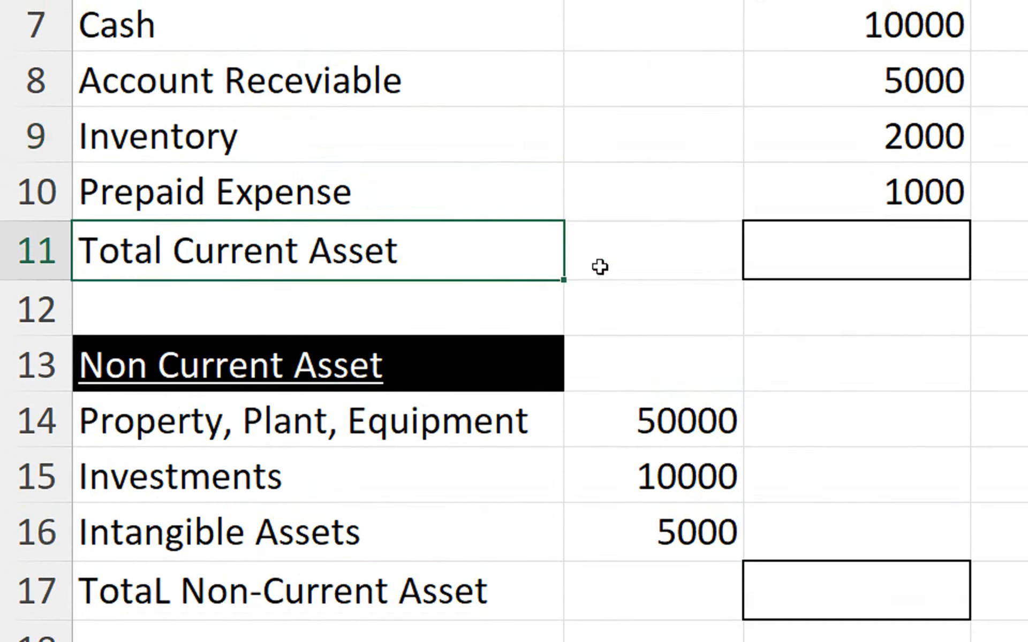
Total the current asset amounts in C11 with AutoSum
{"action": "left_click", "coordinate": [778, 252]}
{"action": "key", "text": "alt+equal"}
{"action": "key", "text": "Return"}
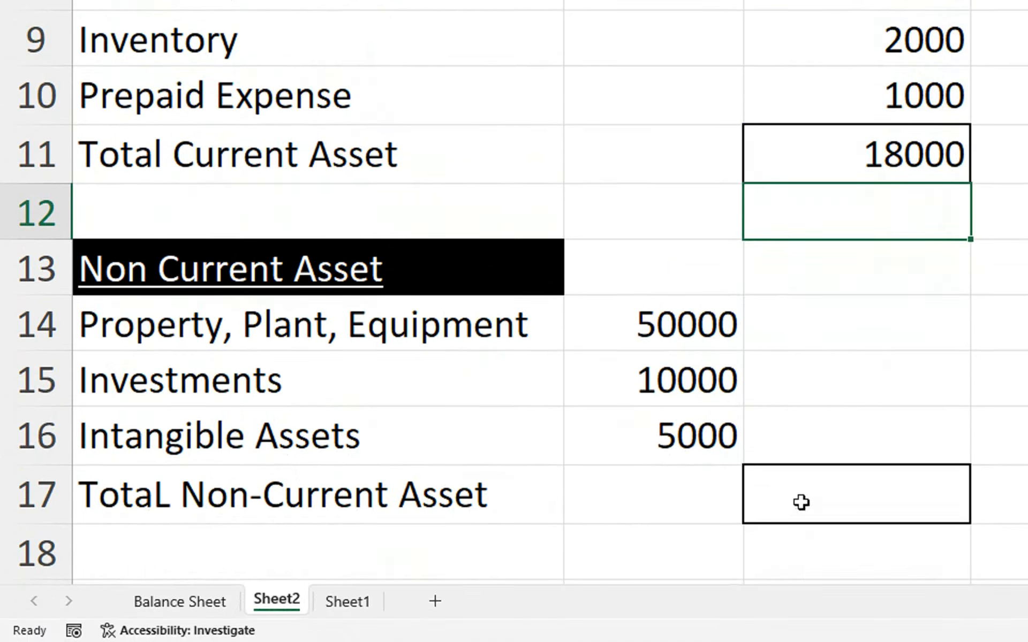
{"action": "left_click", "coordinate": [799, 593]}
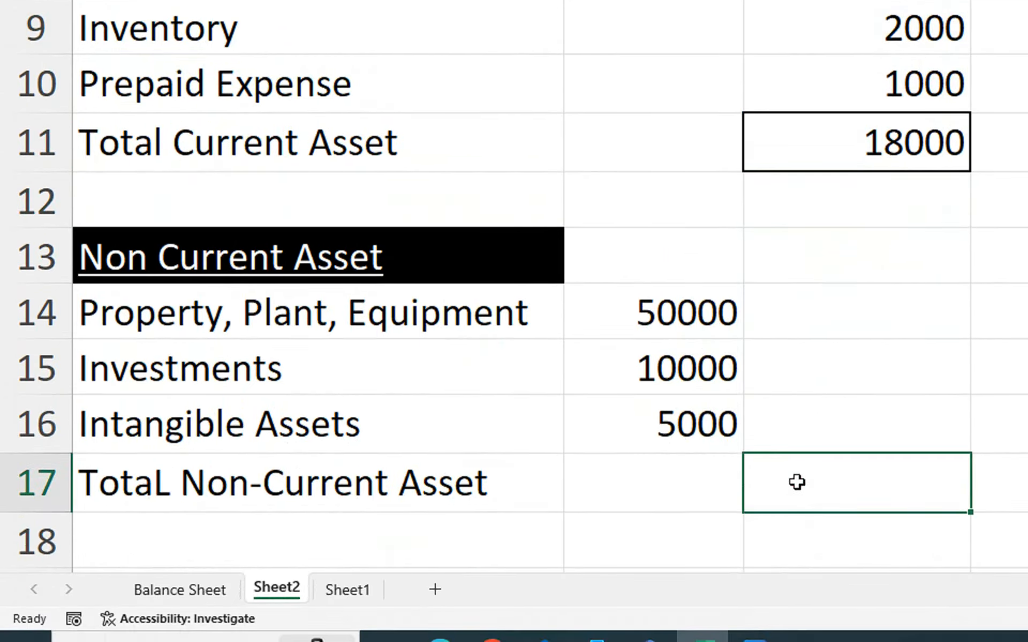
{"action": "type", "text": "=sum"}
{"action": "key", "text": "Tab"}
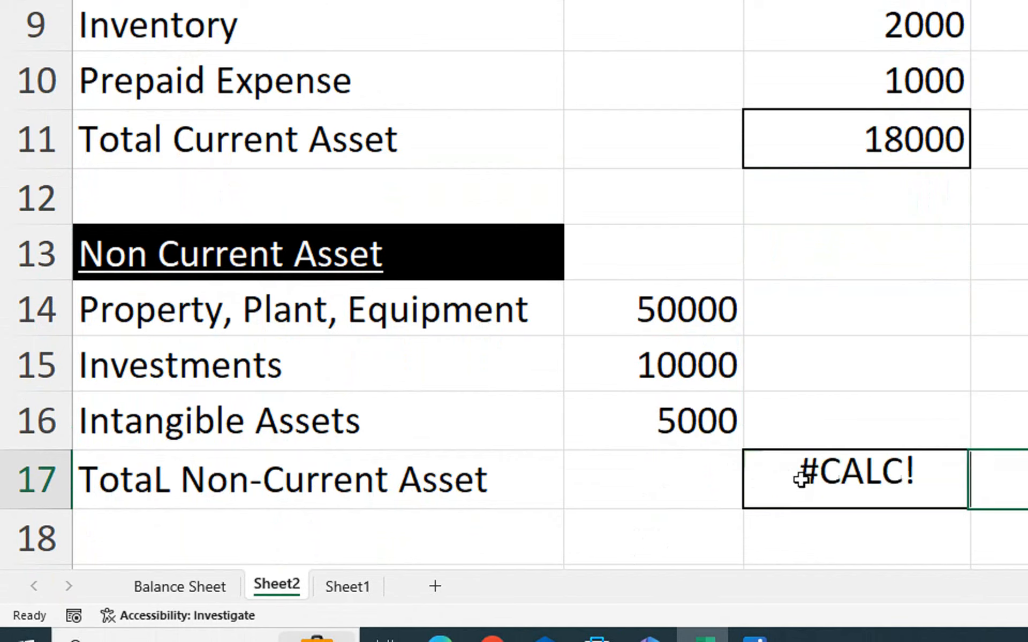
Total the non-current asset amounts in C17 with a SUM of B14:B16
{"action": "left_click", "coordinate": [806, 483]}
{"action": "type", "text": "=sum"}
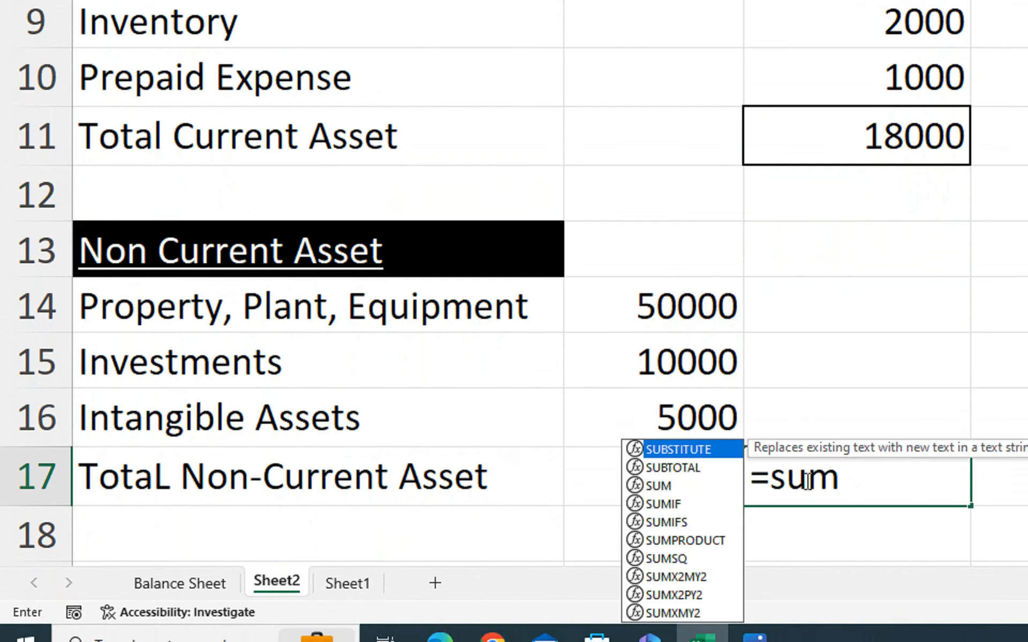
{"action": "key", "text": "Tab"}
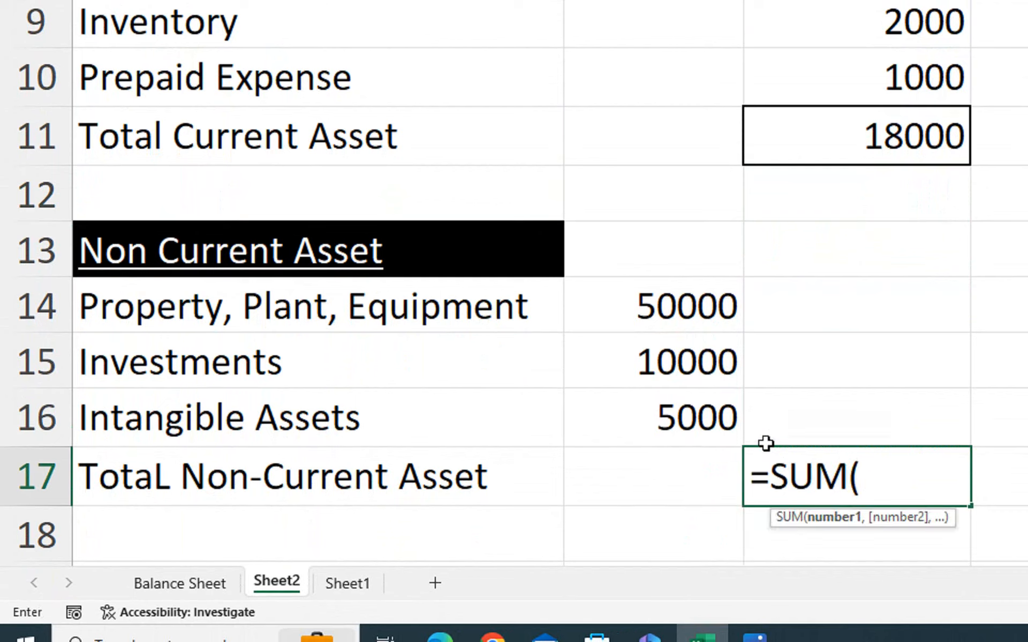
{"action": "left_click_drag", "start_coordinate": [683, 308], "coordinate": [661, 401]}
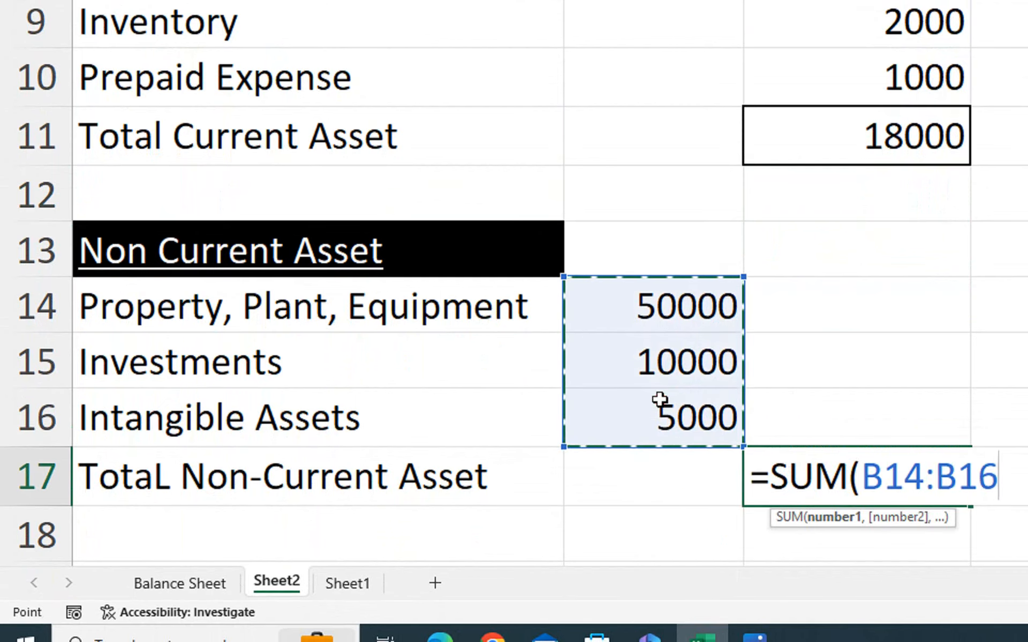
{"action": "key", "text": "Return"}
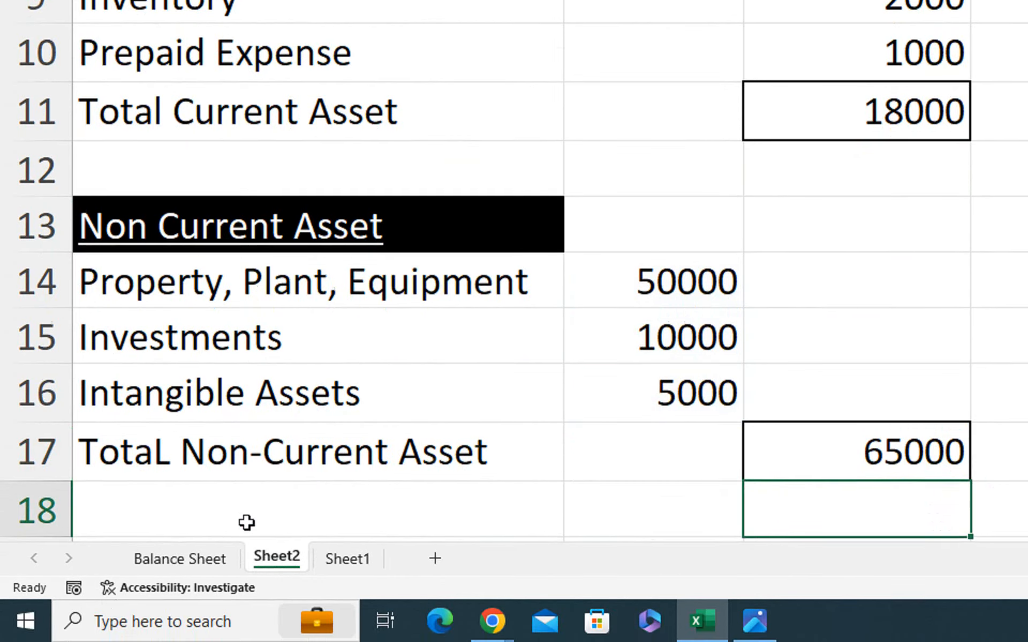
Enter the label "Total Asset" in A19, leaving row 18 empty
{"action": "left_click", "coordinate": [247, 545]}
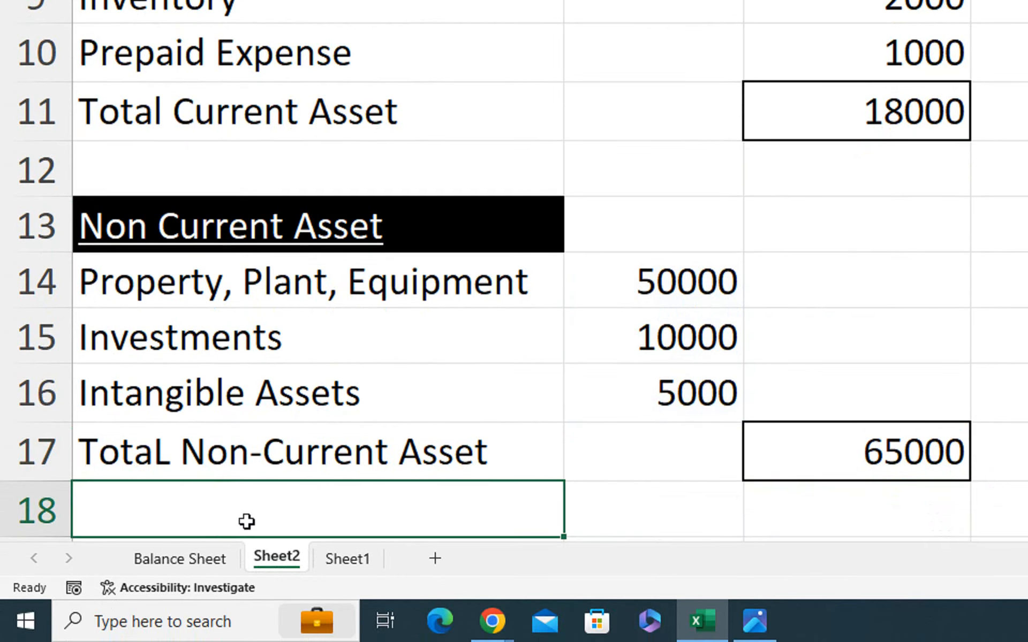
{"action": "key", "text": "Return"}
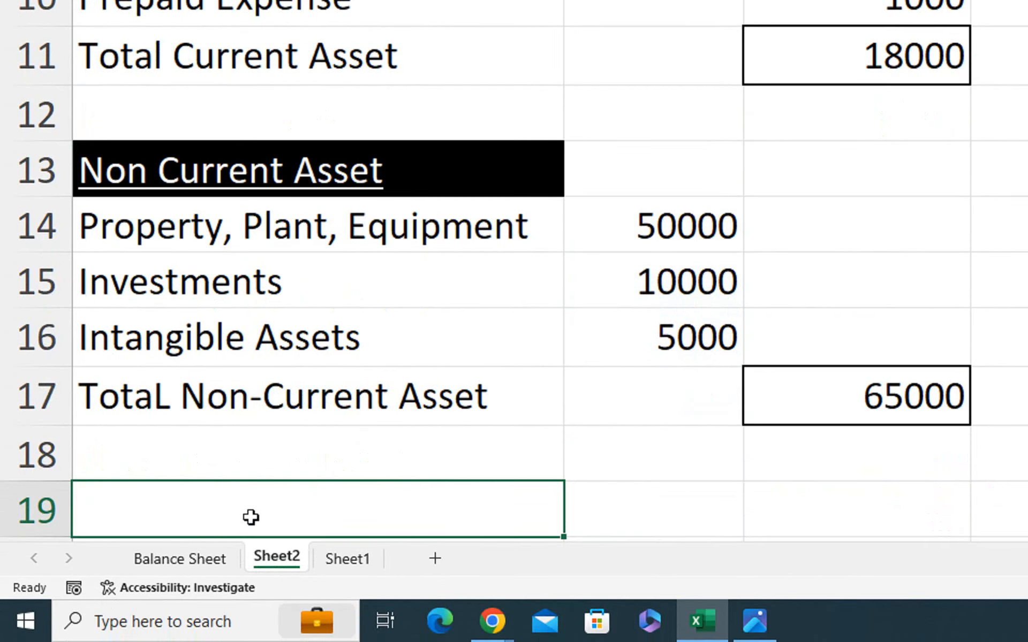
{"action": "type", "text": "Total"}
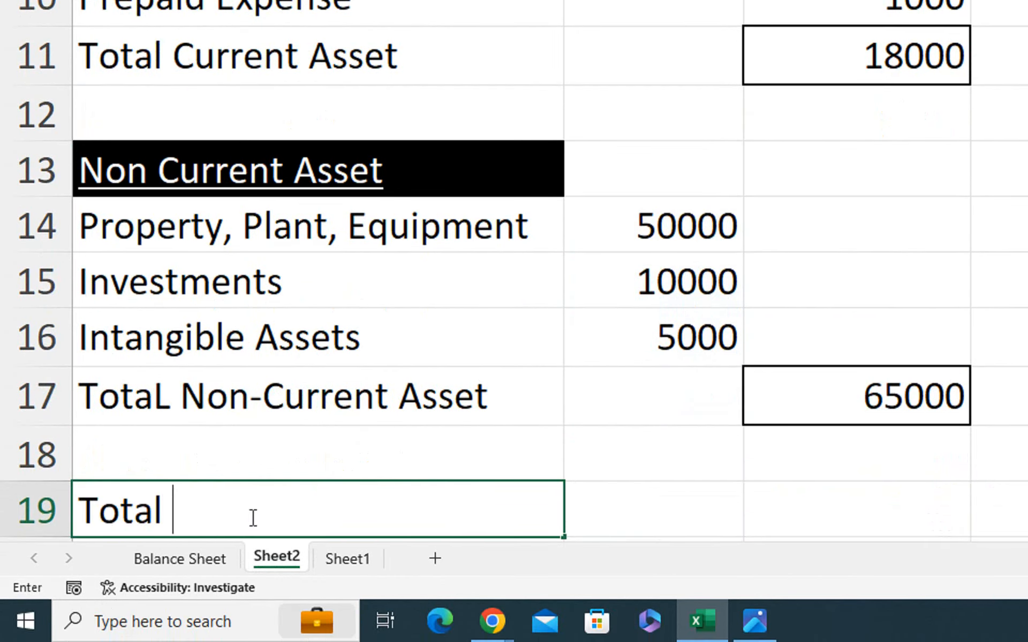
{"action": "type", "text": " Asset"}
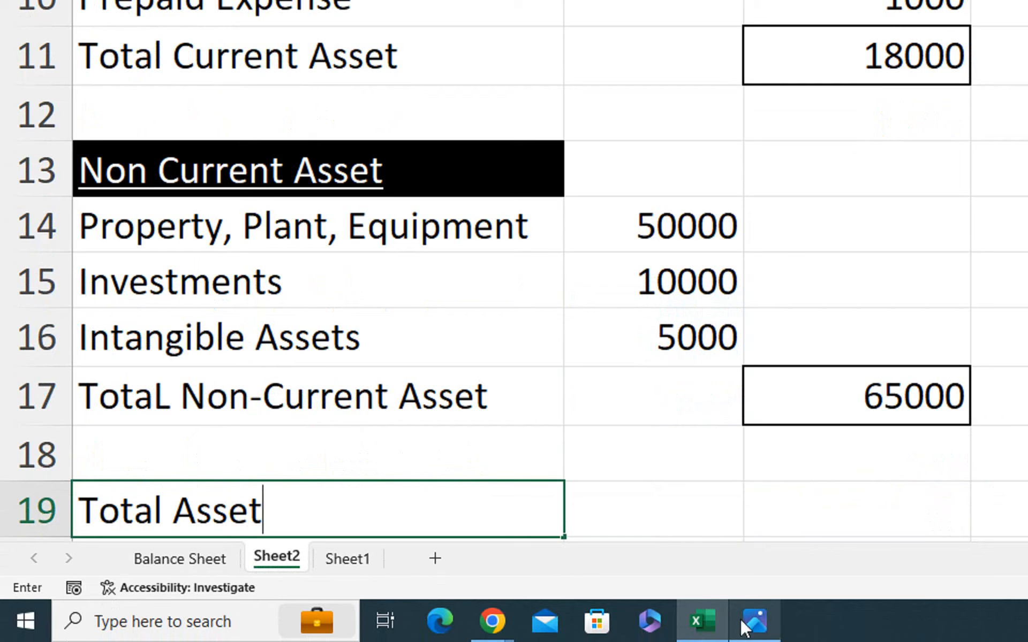
Calculate the total asset amount in C19 with the formula =C17+C11
{"action": "left_click", "coordinate": [846, 493]}
{"action": "type", "text": "="}
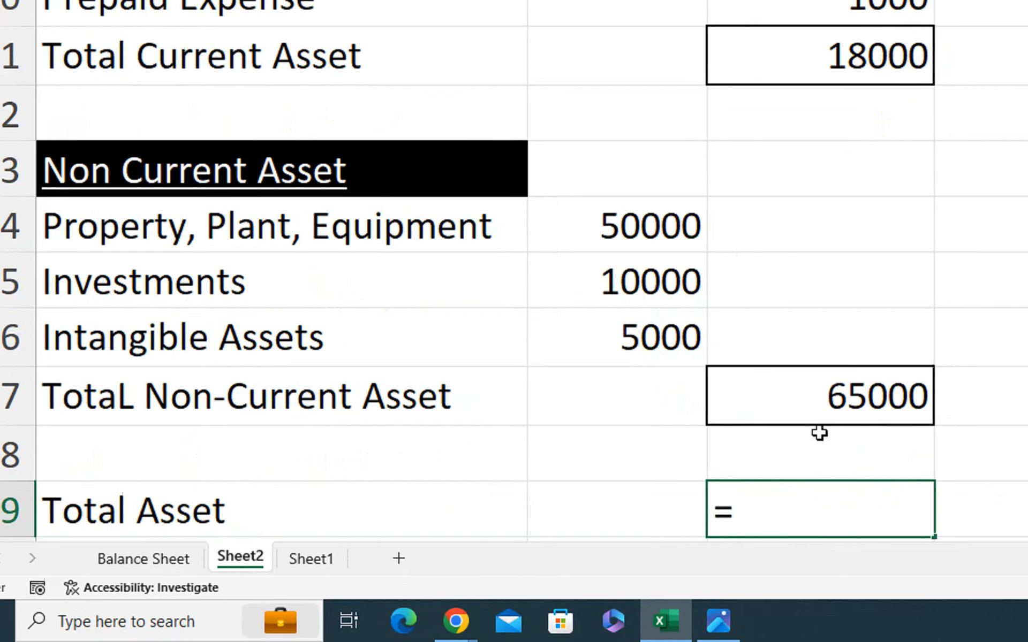
{"action": "left_click", "coordinate": [756, 397]}
{"action": "type", "text": "+"}
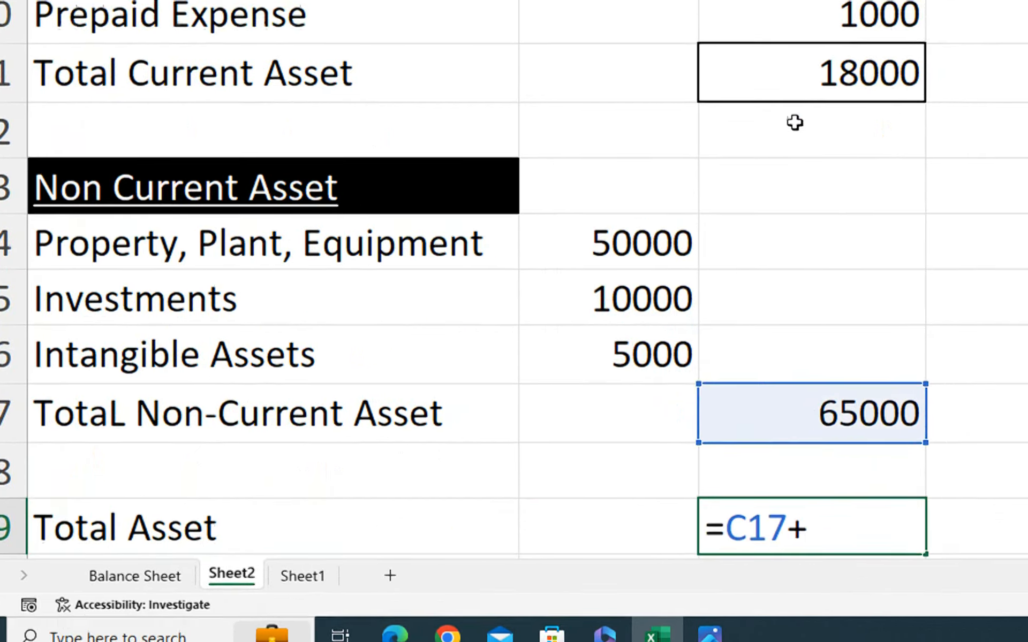
{"action": "left_click", "coordinate": [722, 74]}
{"action": "key", "text": "Return"}
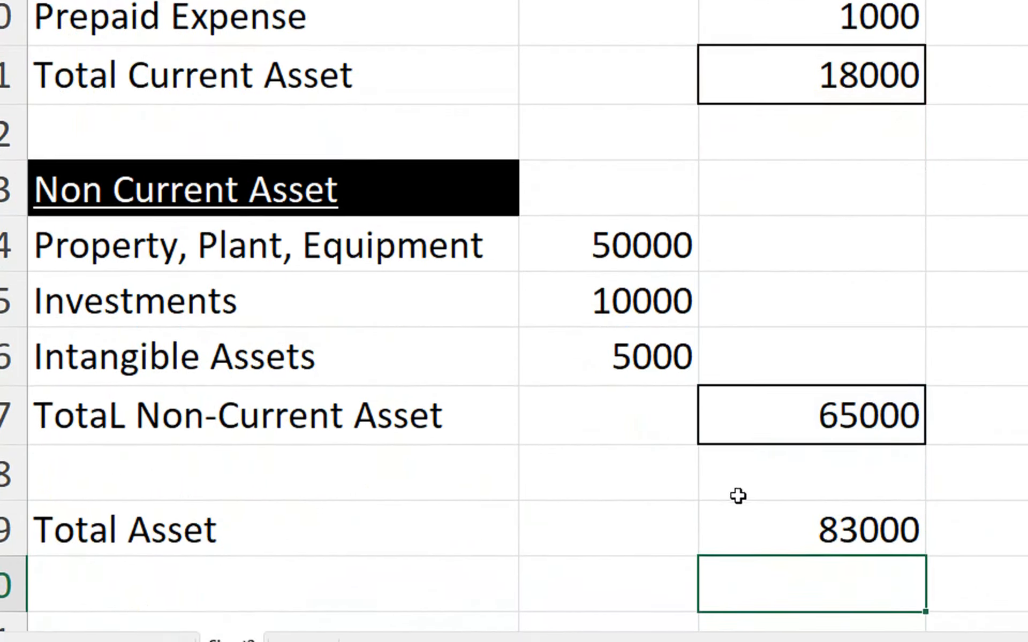
Fill the Total Asset row A19:C19 with yellow, make it bold and increase its font size by two increments
{"action": "left_click_drag", "start_coordinate": [738, 514], "coordinate": [390, 521]}
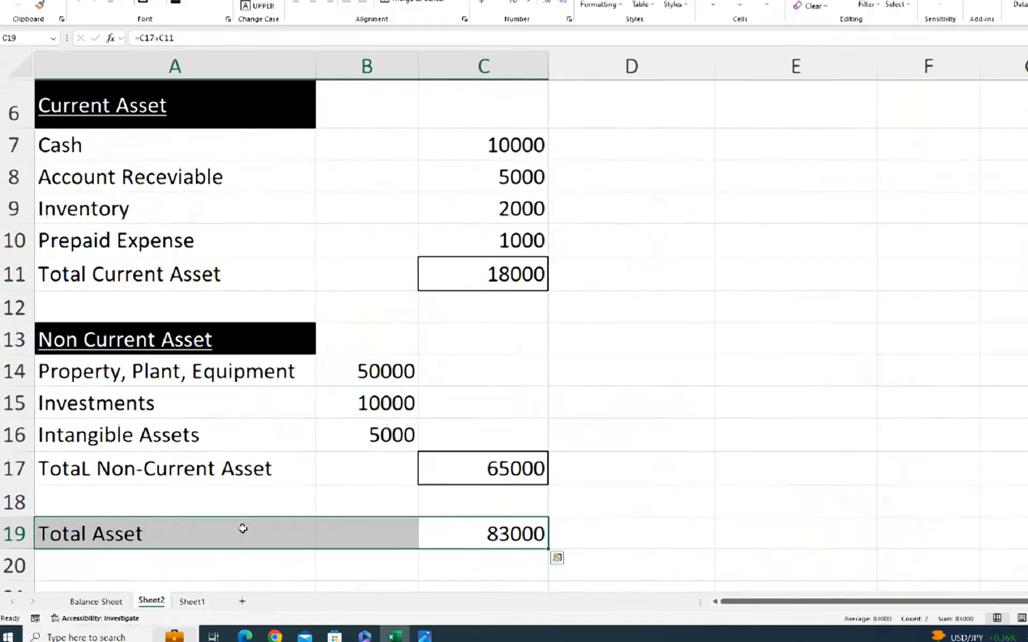
{"action": "left_click", "coordinate": [172, 71]}
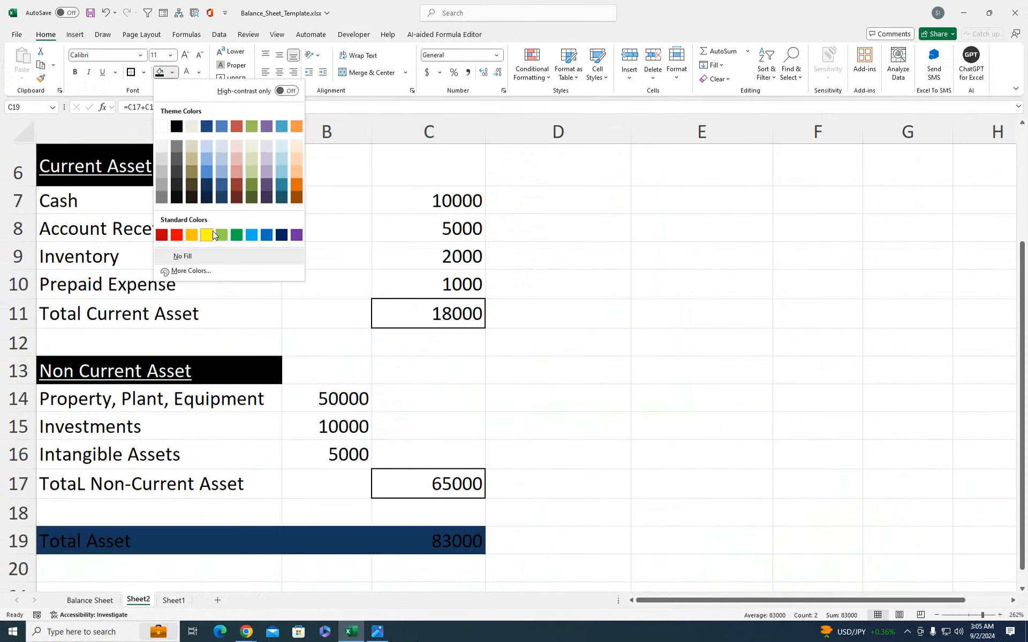
{"action": "left_click", "coordinate": [206, 235]}
{"action": "left_click", "coordinate": [75, 72]}
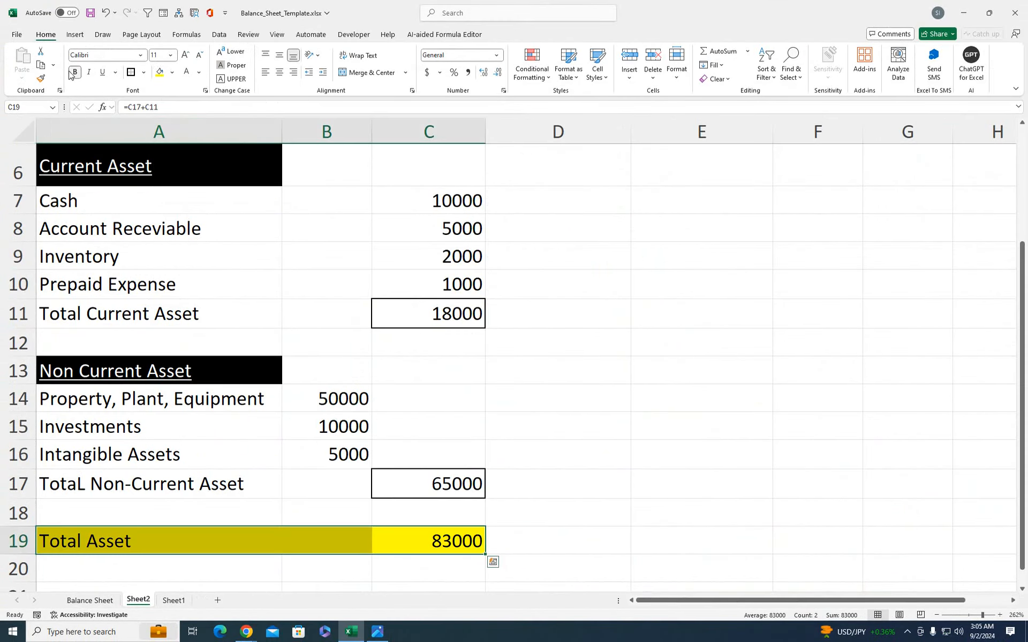
{"action": "left_click", "coordinate": [185, 55]}
{"action": "left_click", "coordinate": [185, 54]}
{"action": "left_click", "coordinate": [491, 393]}
Widen column E to fit the row 5 heading and enter "Current Libilities" in D6
{"action": "left_click_drag", "start_coordinate": [554, 283], "coordinate": [549, 185]}
{"action": "left_click", "coordinate": [536, 285]}
{"action": "left_click", "coordinate": [541, 265]}
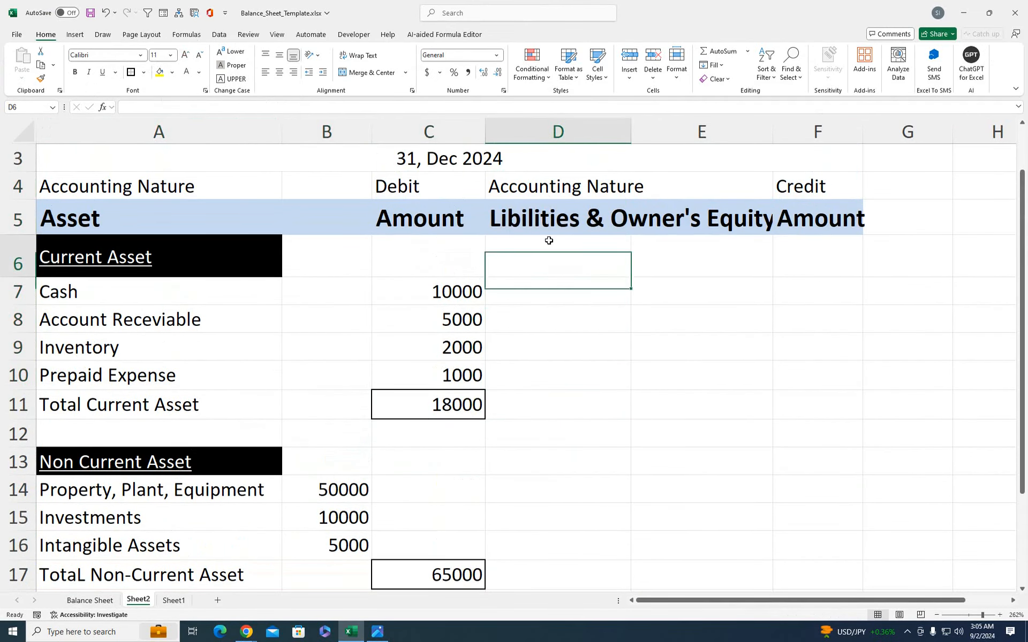
{"action": "left_click_drag", "start_coordinate": [773, 131], "coordinate": [801, 131]}
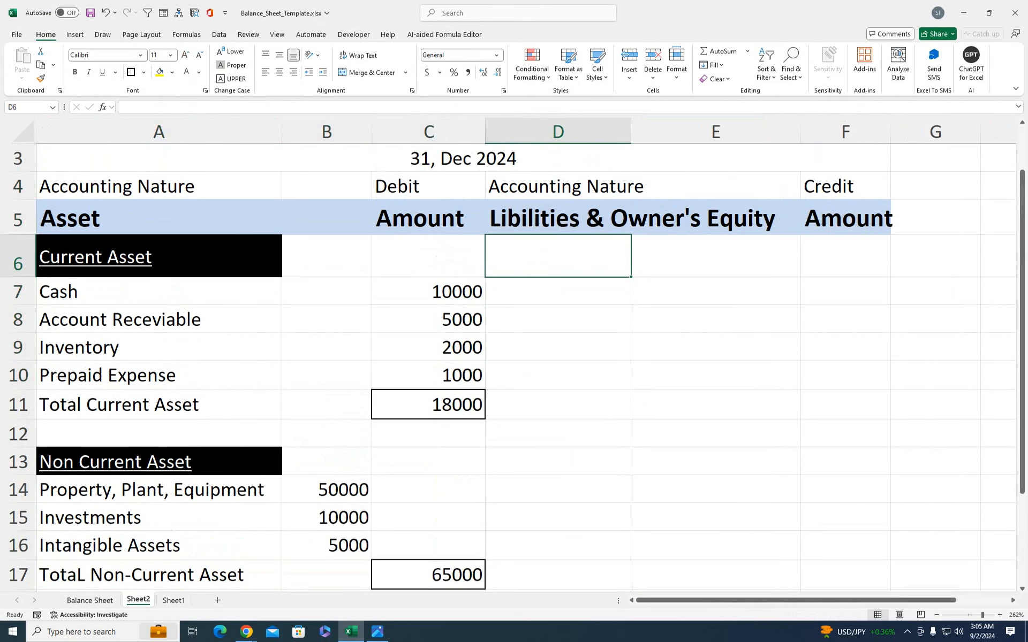
{"action": "type", "text": "Current "}
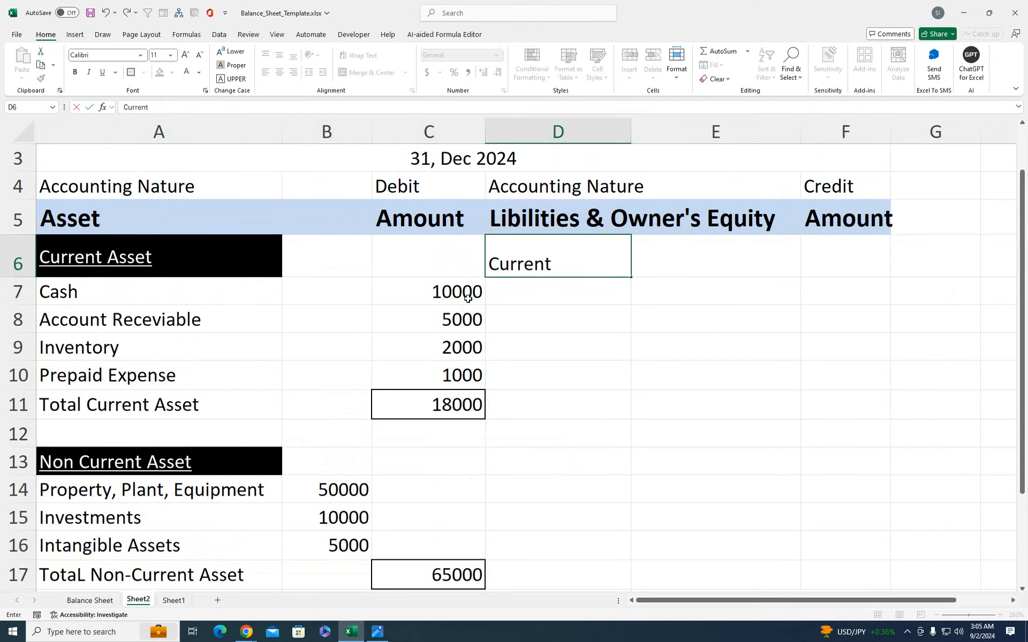
{"action": "type", "text": "Libilities"}
{"action": "key", "text": "Return"}
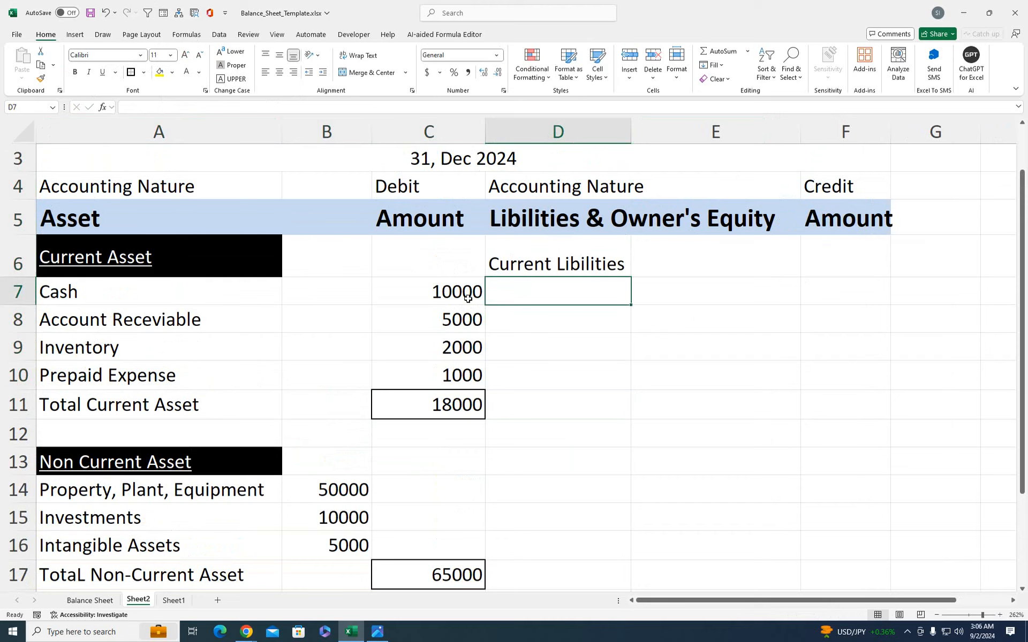
Copy the Current Asset heading's formatting from A6 to D6 and widen column D slightly
{"action": "left_click", "coordinate": [172, 243]}
{"action": "left_click", "coordinate": [41, 79]}
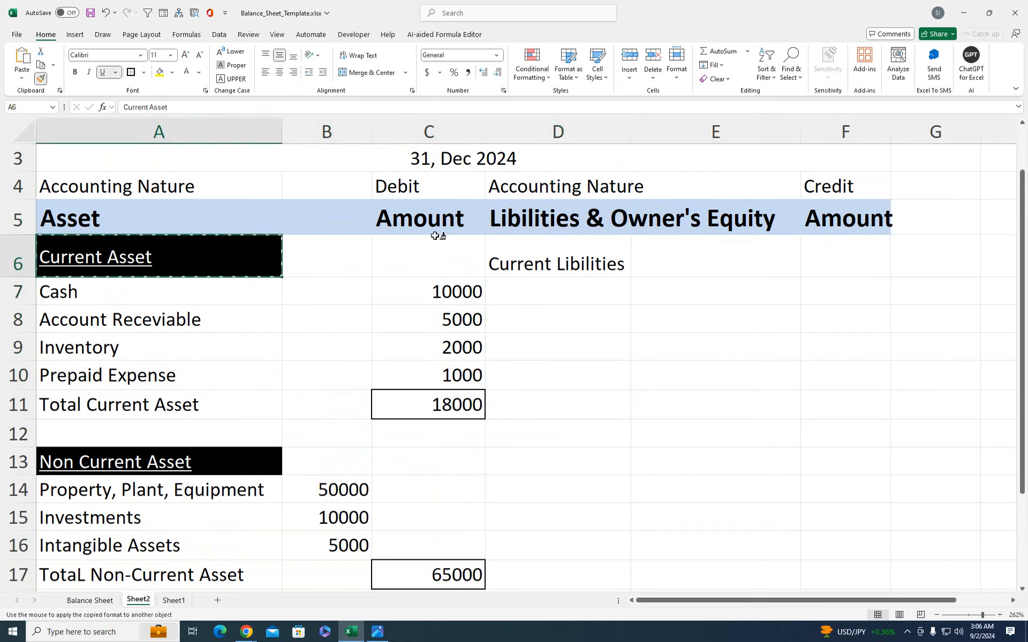
{"action": "left_click", "coordinate": [556, 276]}
{"action": "left_click_drag", "start_coordinate": [630, 134], "coordinate": [638, 133]}
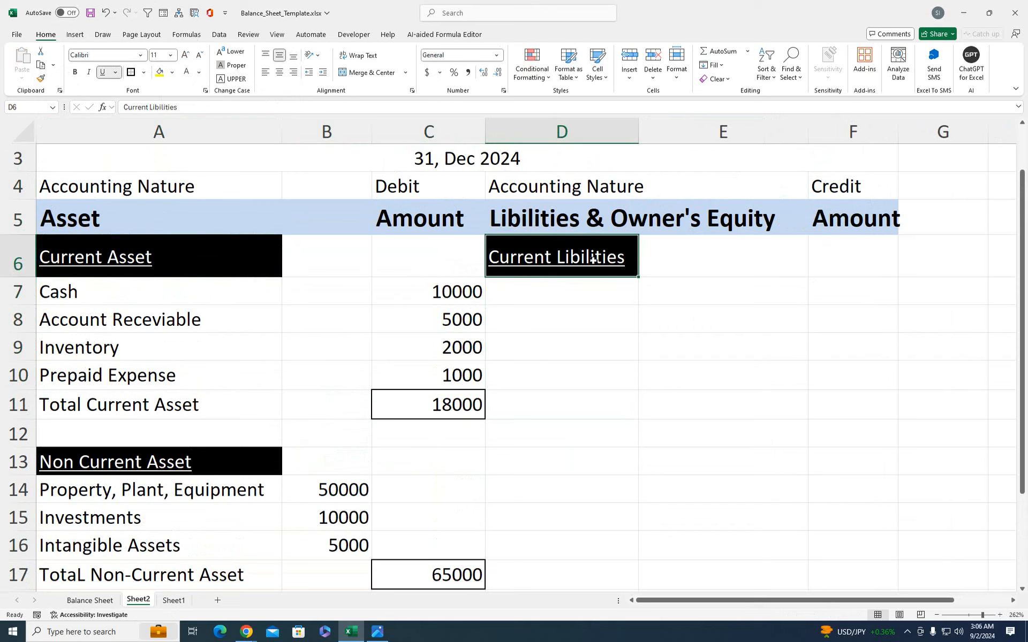
List "Accounts Payable", "Short-Term Loans" and "Accrued Expenses" in D7:D9 under the Current Libilities heading
{"action": "left_click", "coordinate": [527, 290]}
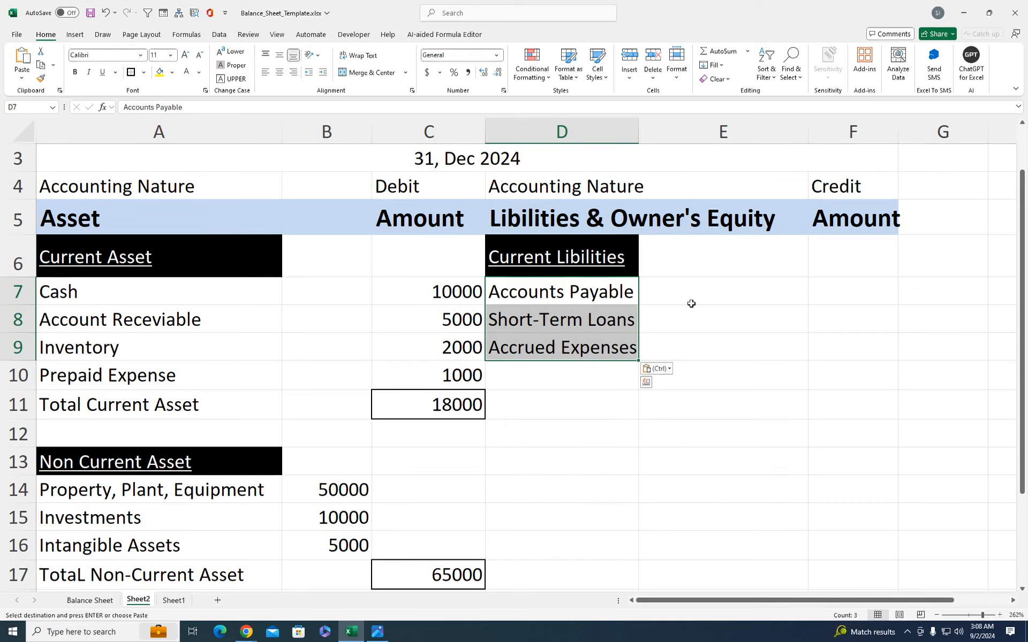
{"action": "left_click", "coordinate": [528, 321]}
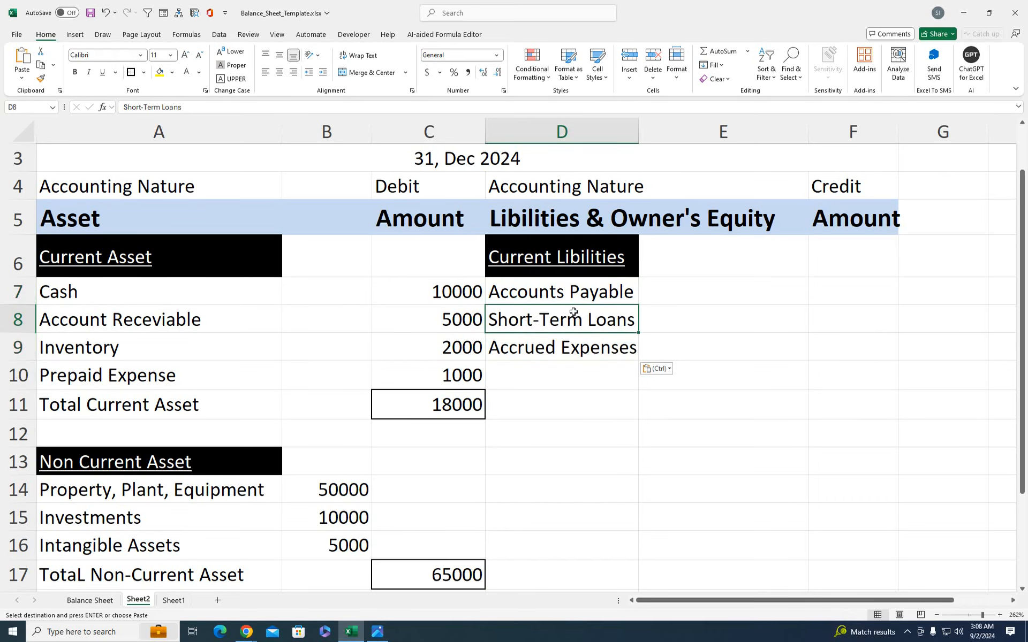
{"action": "left_click", "coordinate": [651, 320]}
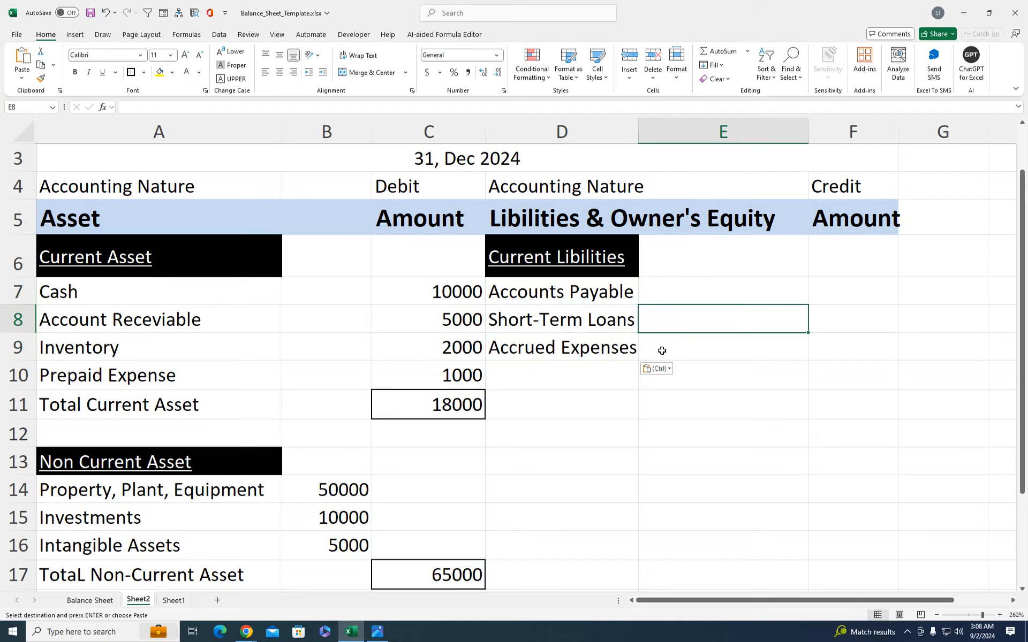
Widen column F slightly and enter the current liability amounts 3000, 2000 and 1000 in F7:F9
{"action": "left_click", "coordinate": [835, 286]}
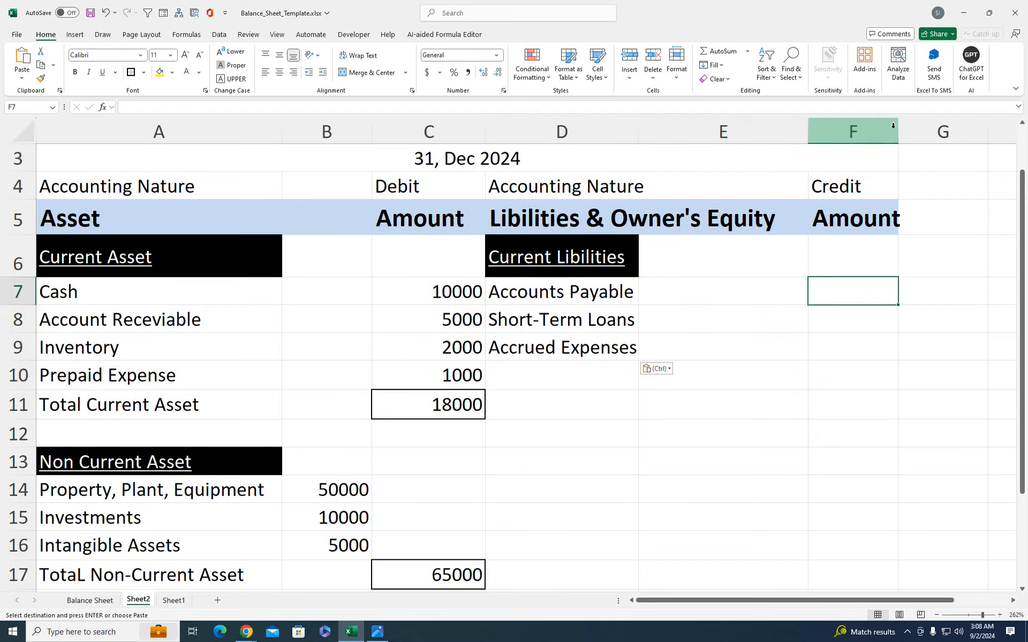
{"action": "left_click_drag", "start_coordinate": [897, 128], "coordinate": [908, 128]}
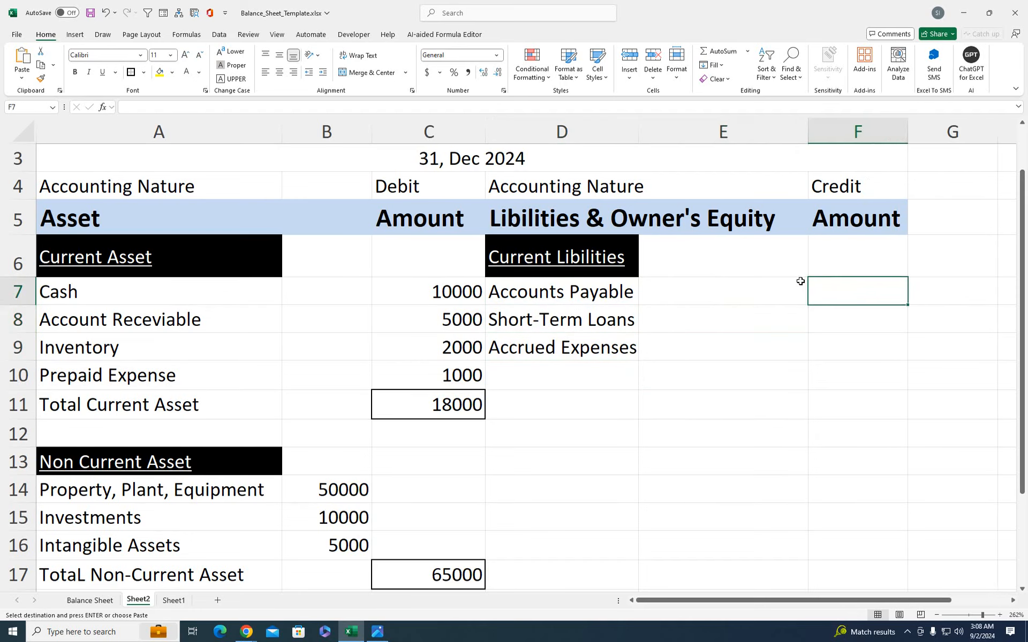
{"action": "type", "text": "3000"}
{"action": "key", "text": "Return"}
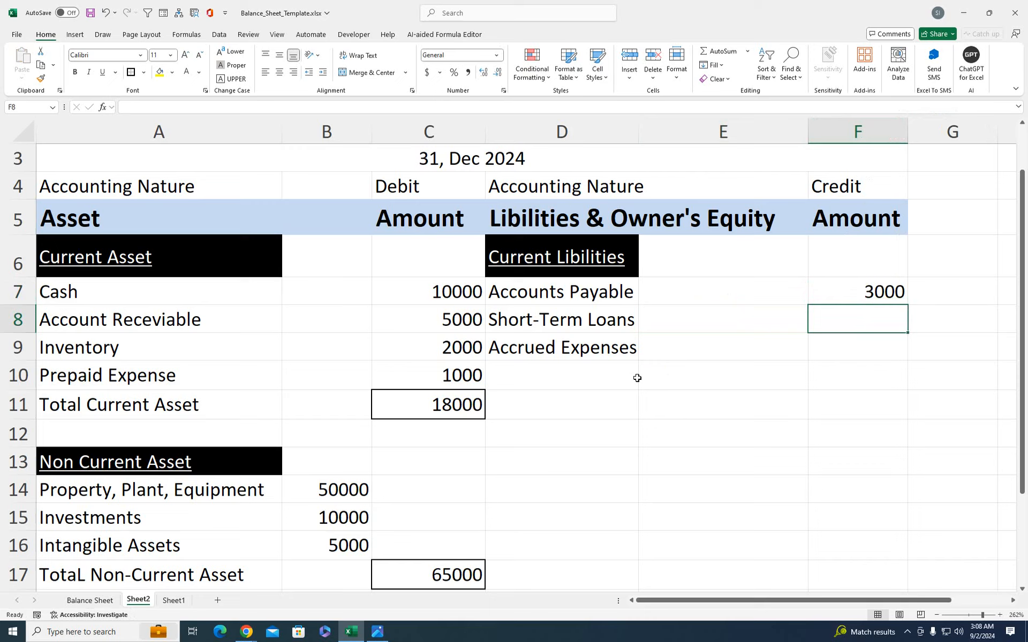
{"action": "type", "text": "2000"}
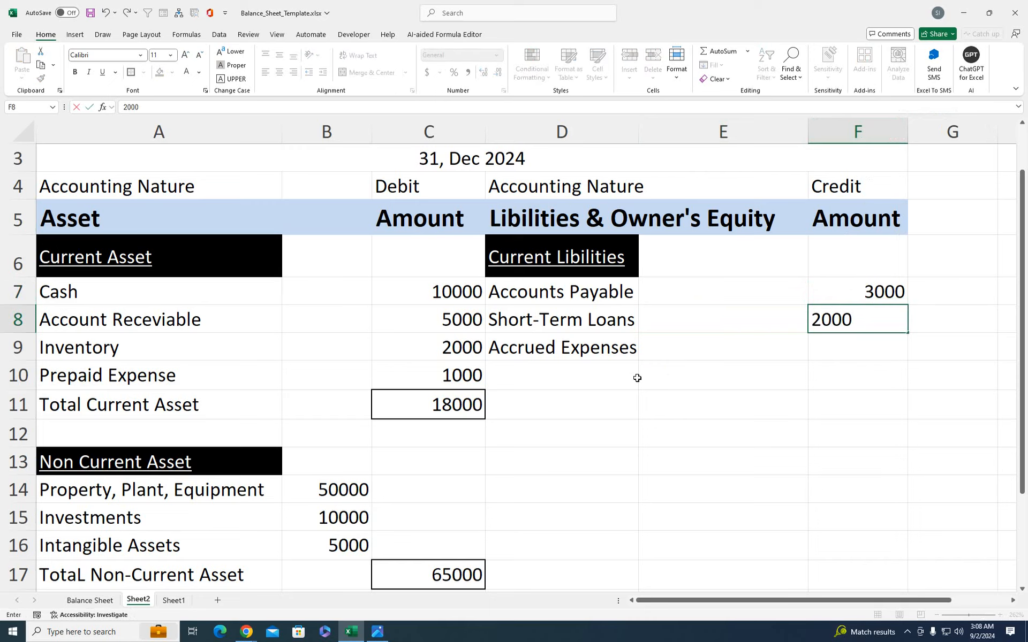
{"action": "key", "text": "Return"}
{"action": "type", "text": "140"}
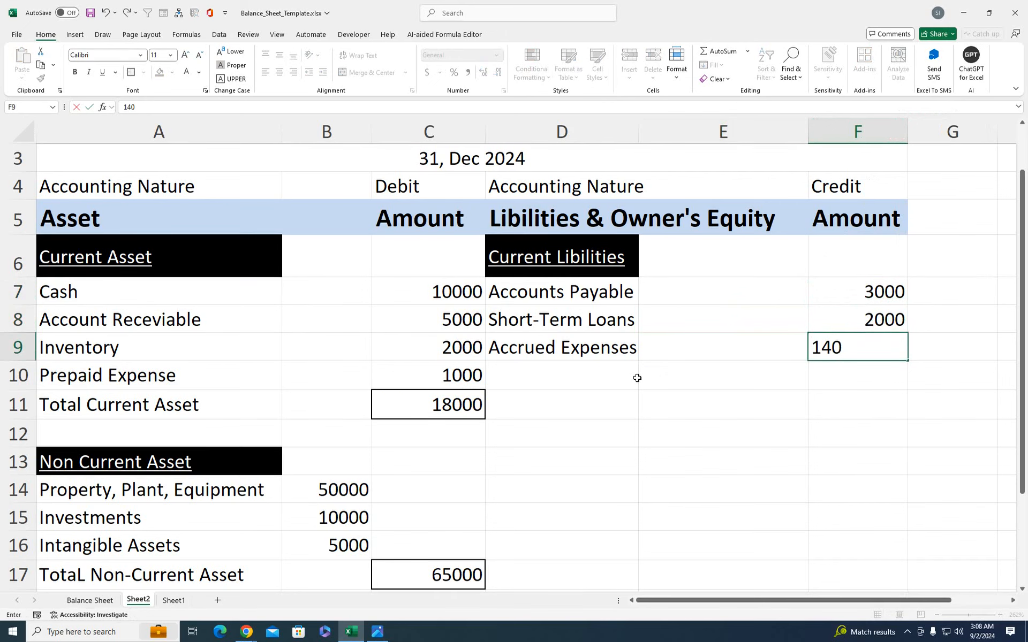
{"action": "key", "text": "BackSpace"}
{"action": "key", "text": "BackSpace"}
{"action": "type", "text": "000"}
{"action": "key", "text": "Return"}
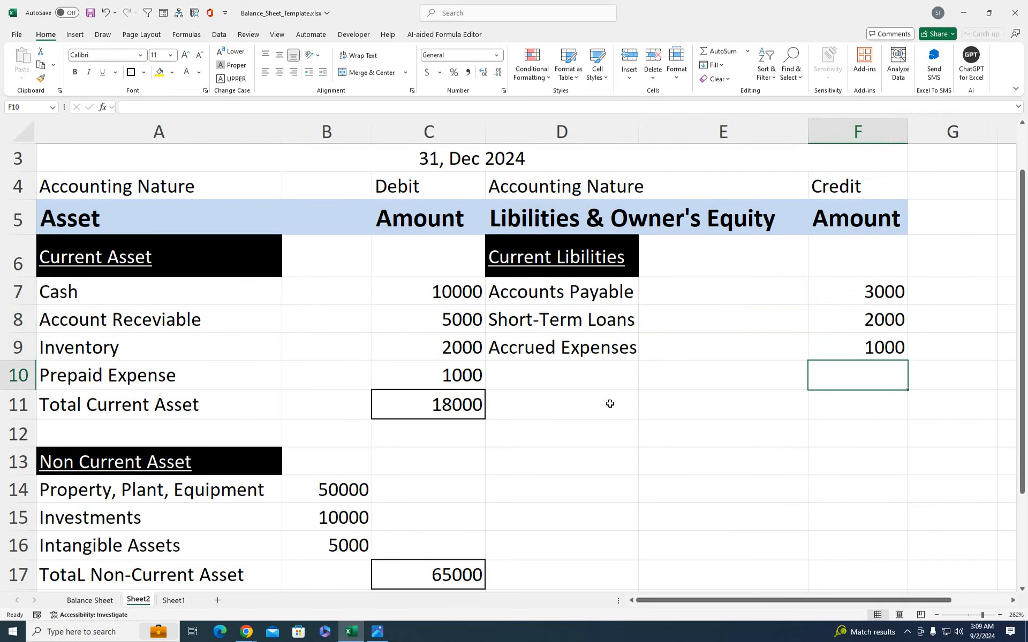
Enter "Total Current Libilities" in D11 and widen column D to fit it
{"action": "left_click", "coordinate": [587, 401]}
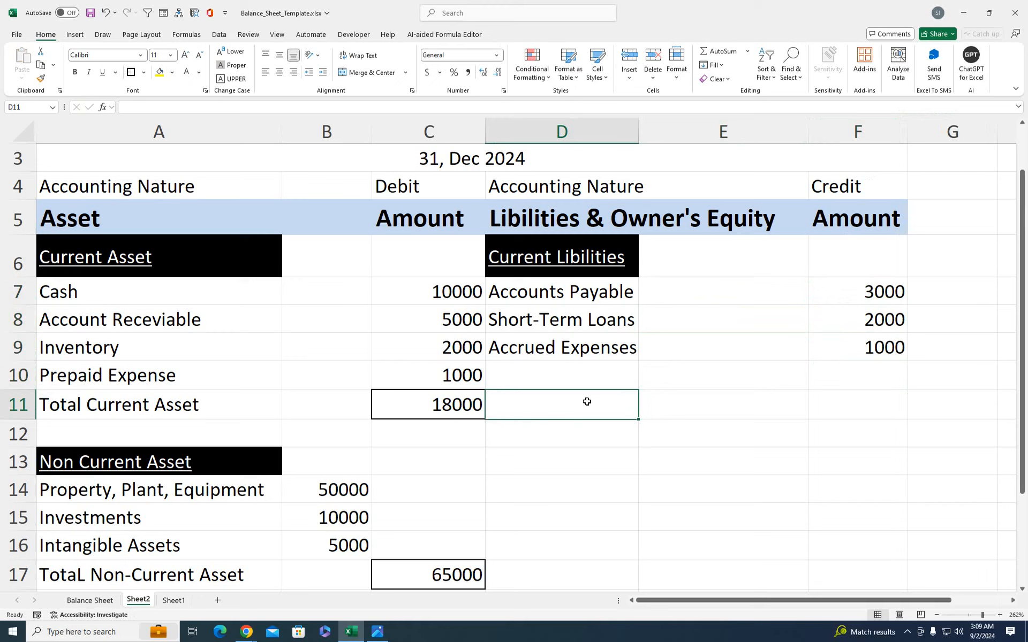
{"action": "type", "text": "Tota"}
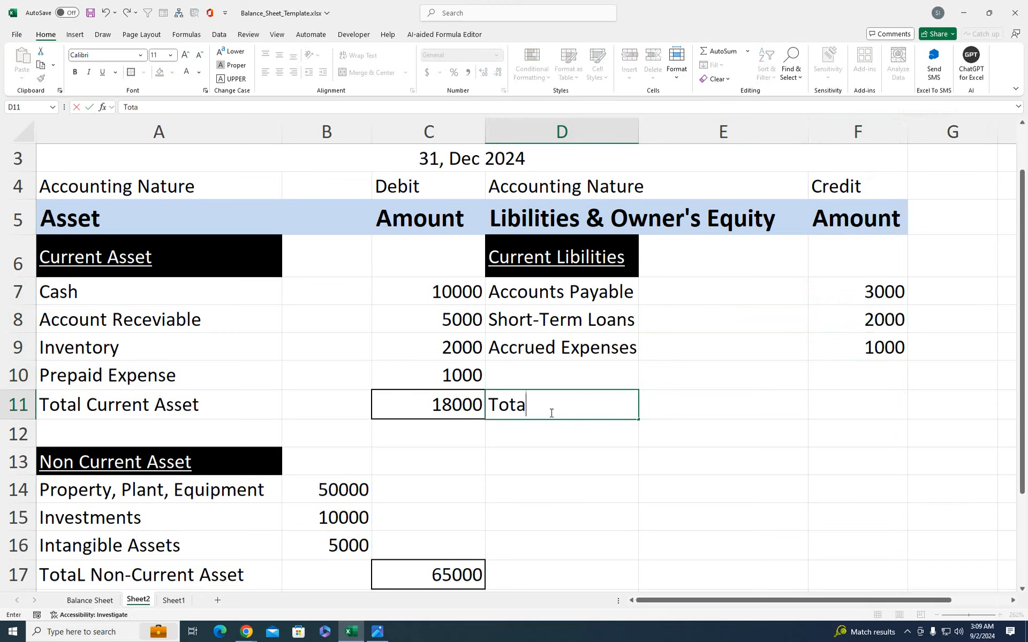
{"action": "type", "text": "l Current Libil"}
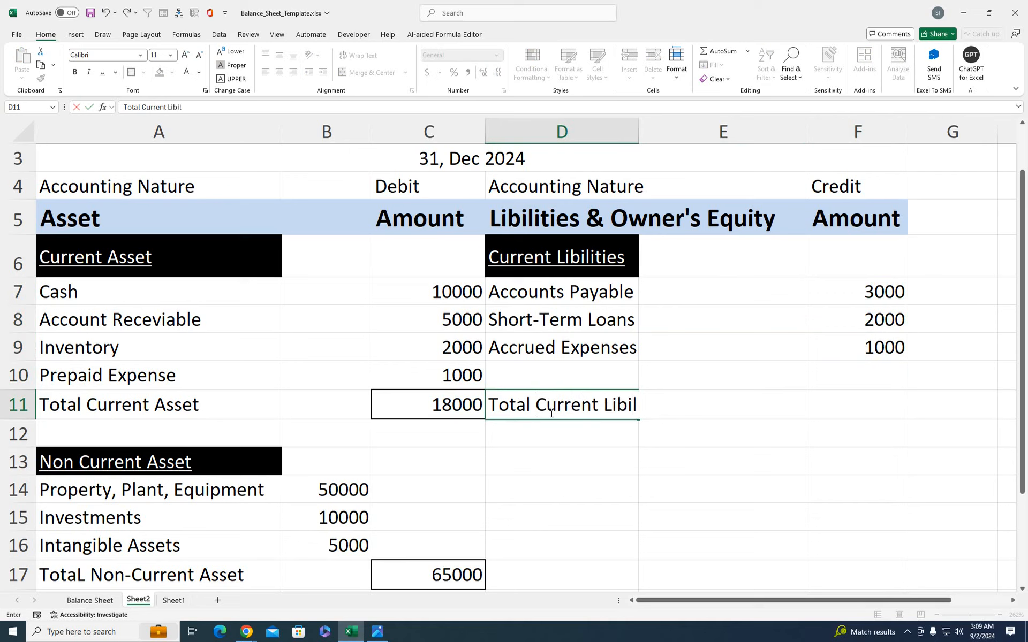
{"action": "type", "text": "ities"}
{"action": "key", "text": "Return"}
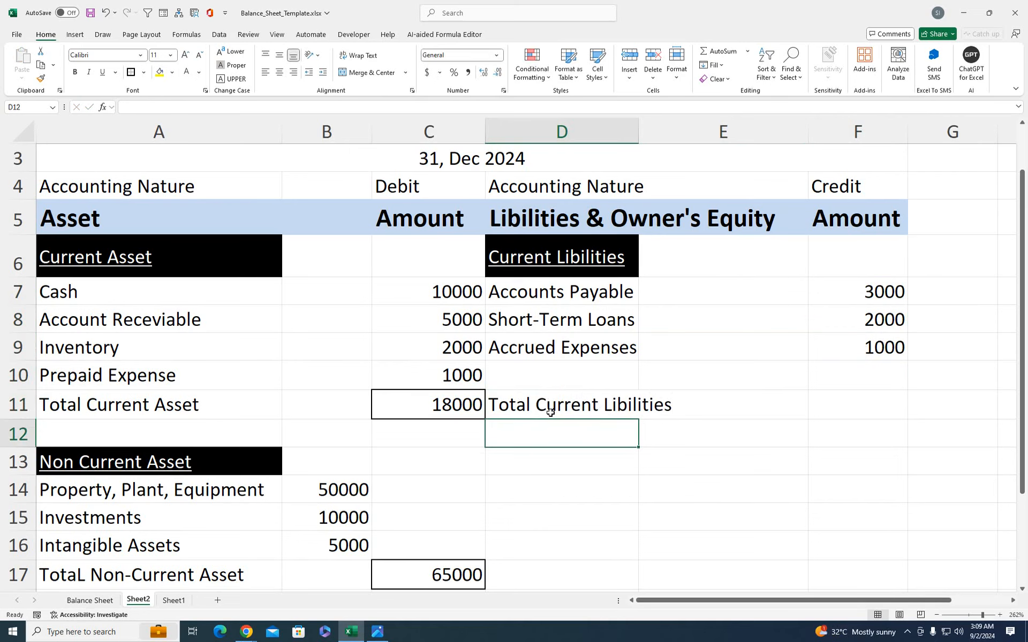
{"action": "left_click", "coordinate": [658, 136]}
{"action": "left_click_drag", "start_coordinate": [638, 132], "coordinate": [679, 132]}
Make the row 11 total cells A11, C11, D11 and F11 bold and increase their font size to 12
{"action": "left_click", "coordinate": [492, 403]}
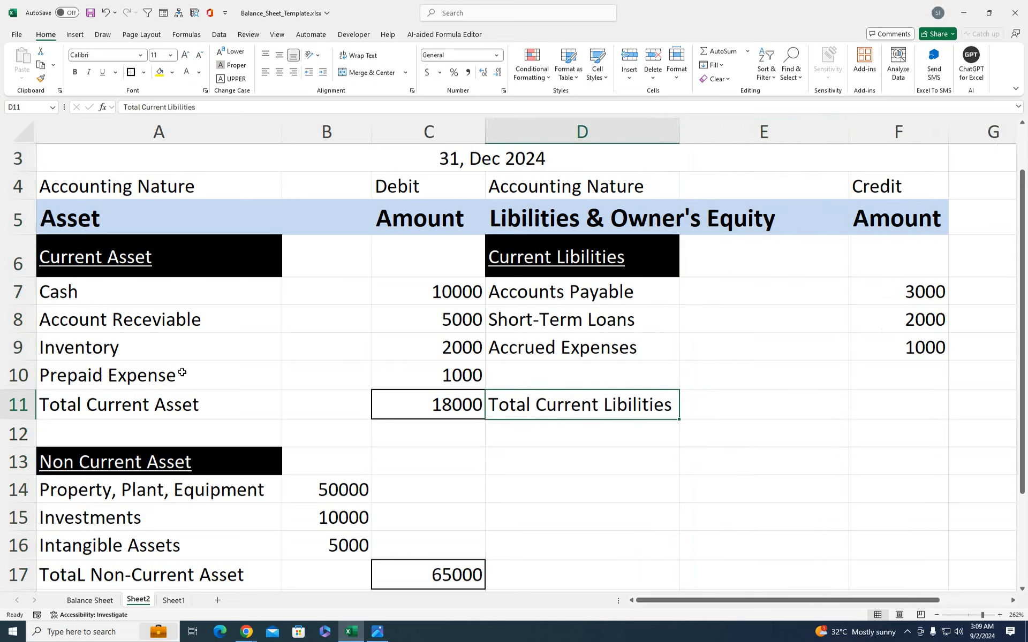
{"action": "left_click", "coordinate": [178, 410], "text": "ctrl"}
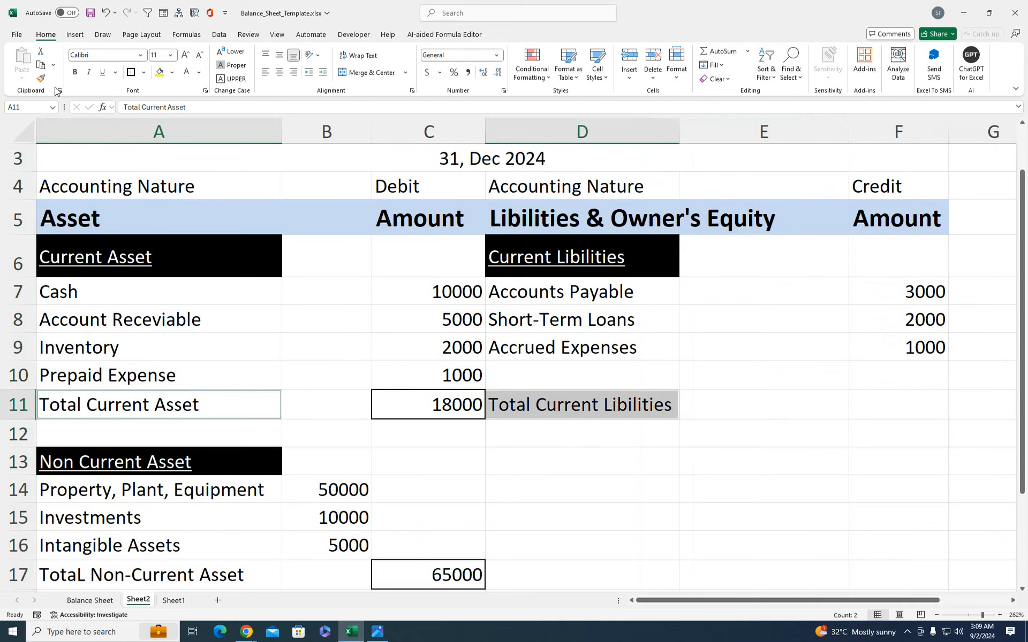
{"action": "left_click", "coordinate": [432, 402], "text": "ctrl"}
{"action": "left_click", "coordinate": [935, 410], "text": "ctrl"}
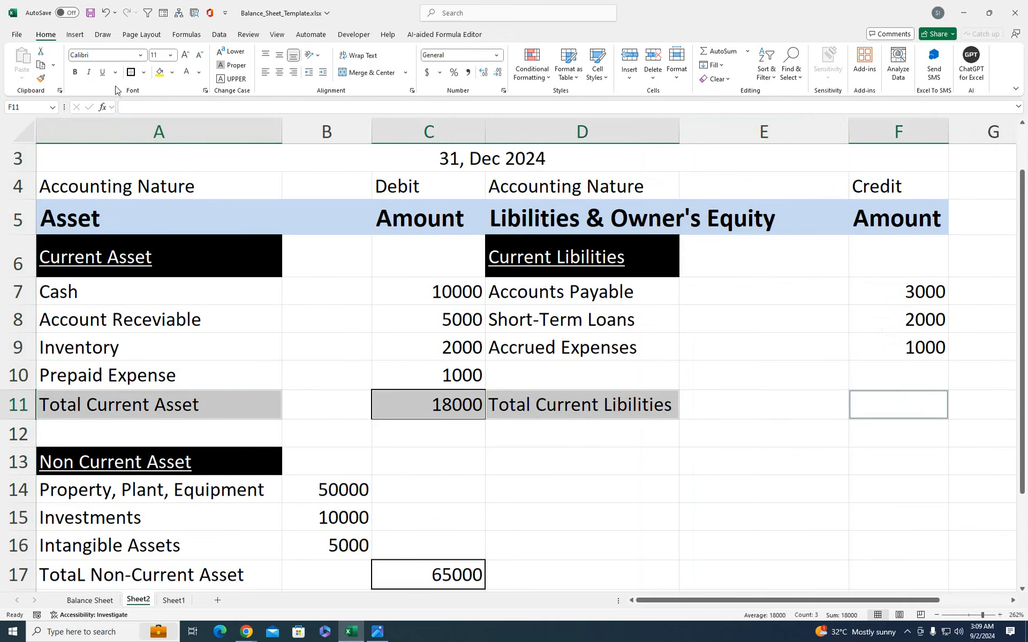
{"action": "left_click", "coordinate": [73, 73]}
{"action": "left_click", "coordinate": [185, 55]}
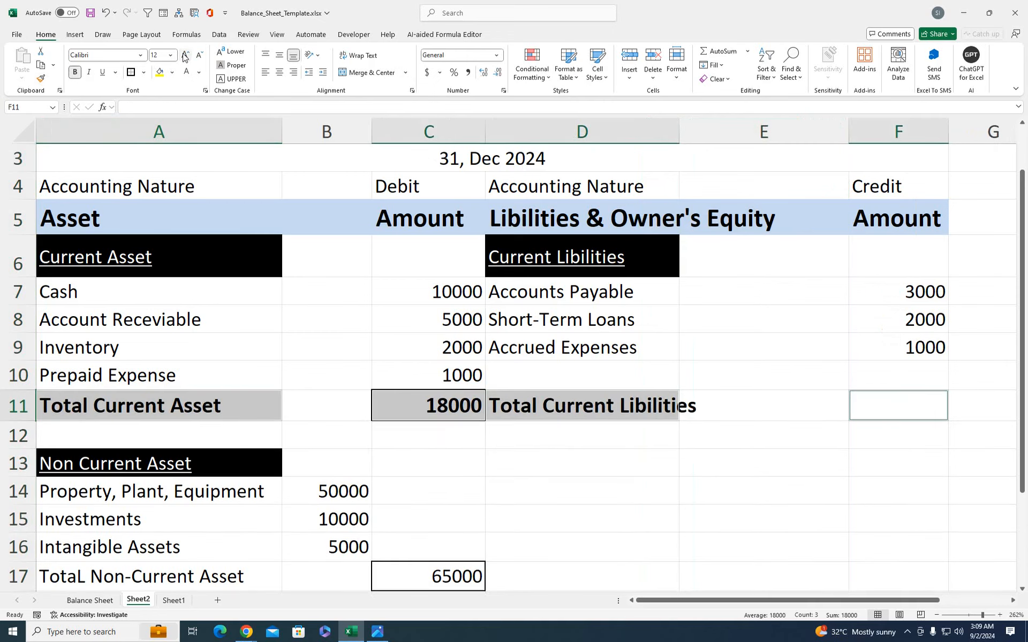
Total the current liabilities in F11 with a SUM of F7:F9
{"action": "left_click", "coordinate": [580, 408]}
{"action": "left_click", "coordinate": [878, 412]}
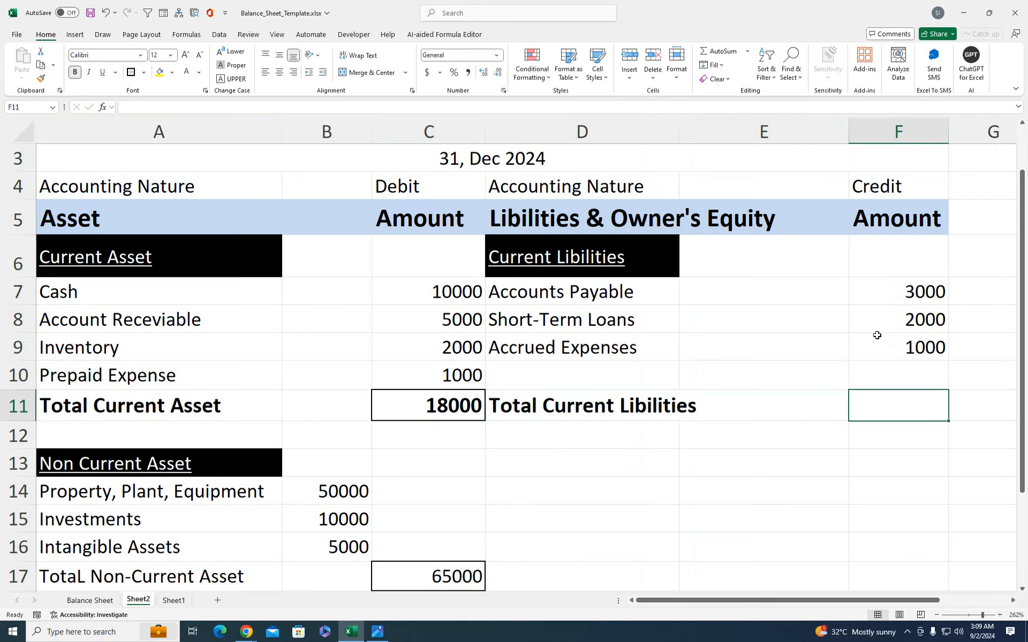
{"action": "type", "text": "=sum"}
{"action": "key", "text": "Tab"}
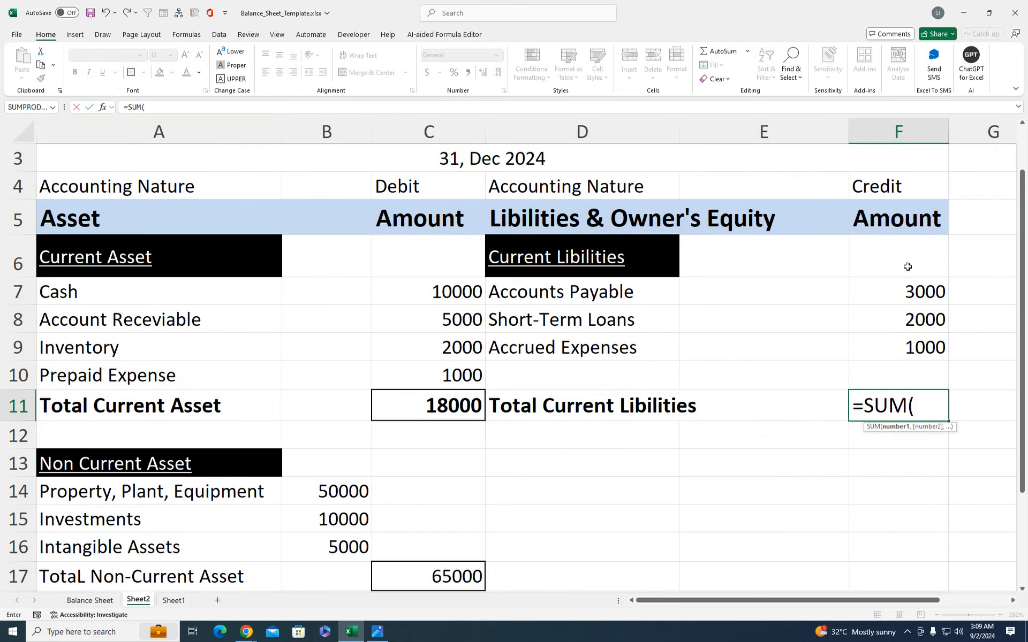
{"action": "left_click_drag", "start_coordinate": [905, 290], "coordinate": [887, 357]}
{"action": "key", "text": "Return"}
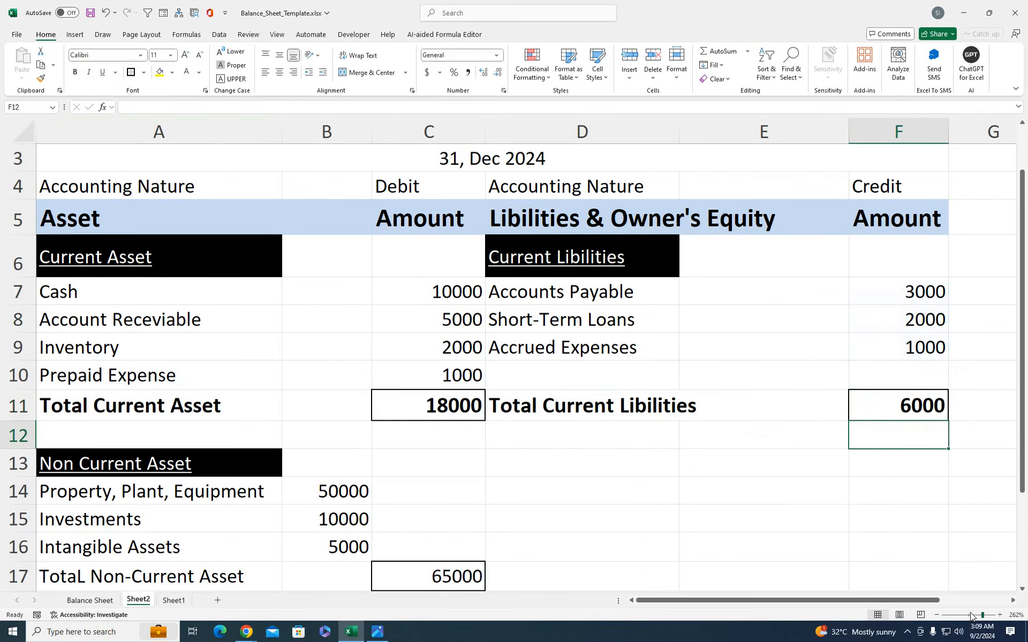
Copy the Non Current Asset heading's formatting from A13 to D13
{"action": "left_click_drag", "start_coordinate": [1024, 418], "coordinate": [1024, 443]}
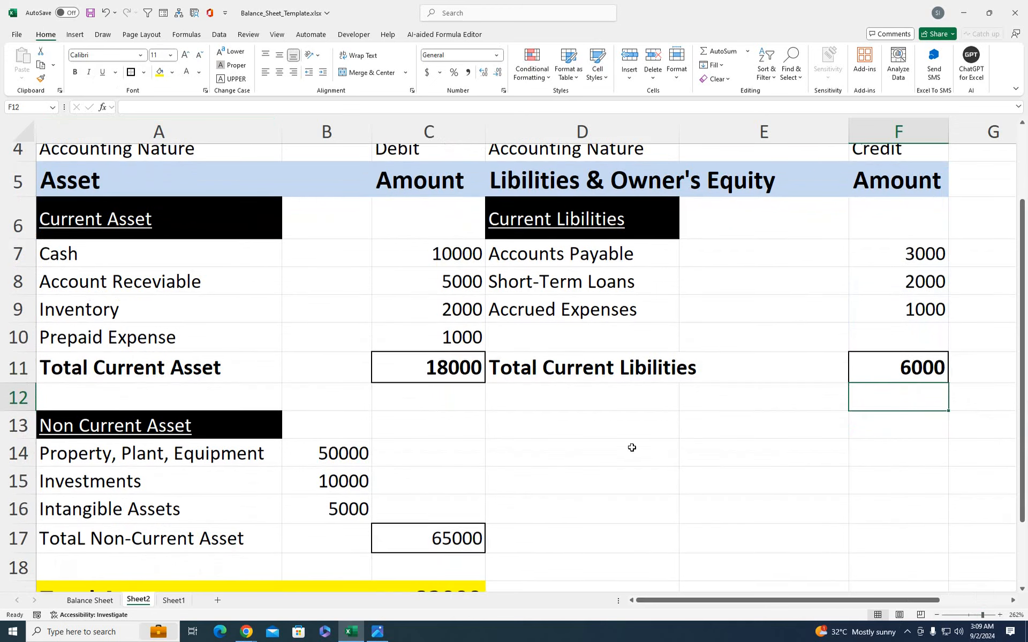
{"action": "left_click", "coordinate": [541, 430]}
{"action": "left_click", "coordinate": [99, 420]}
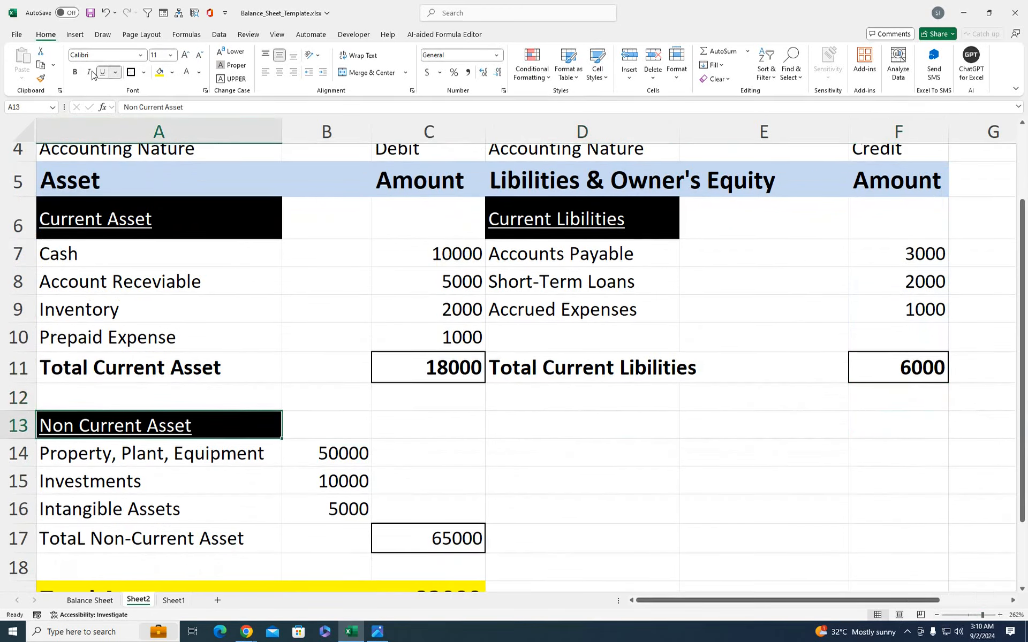
{"action": "left_click", "coordinate": [42, 78]}
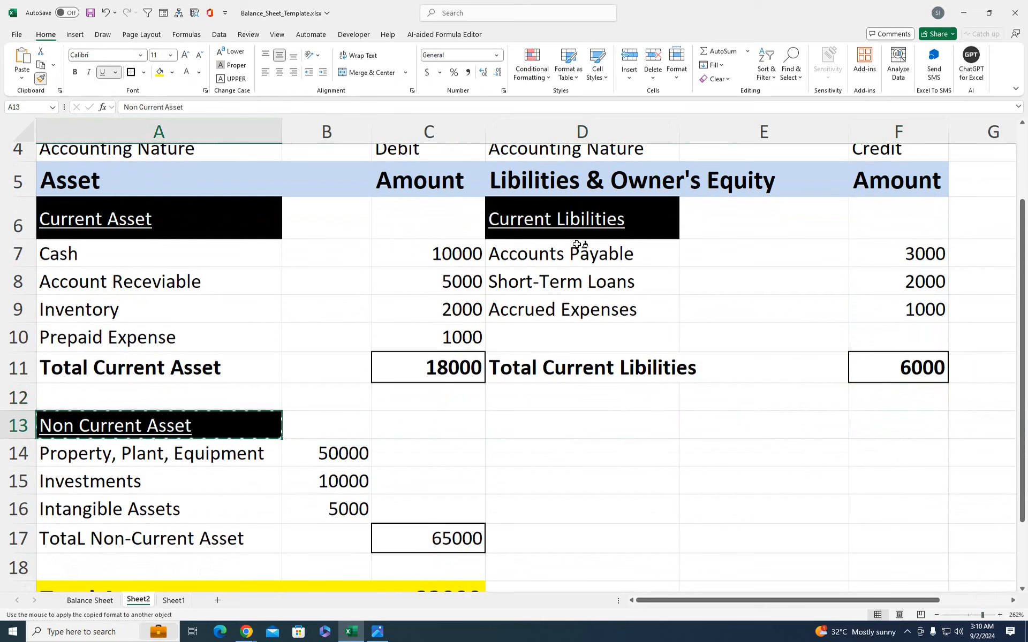
{"action": "left_click", "coordinate": [548, 428]}
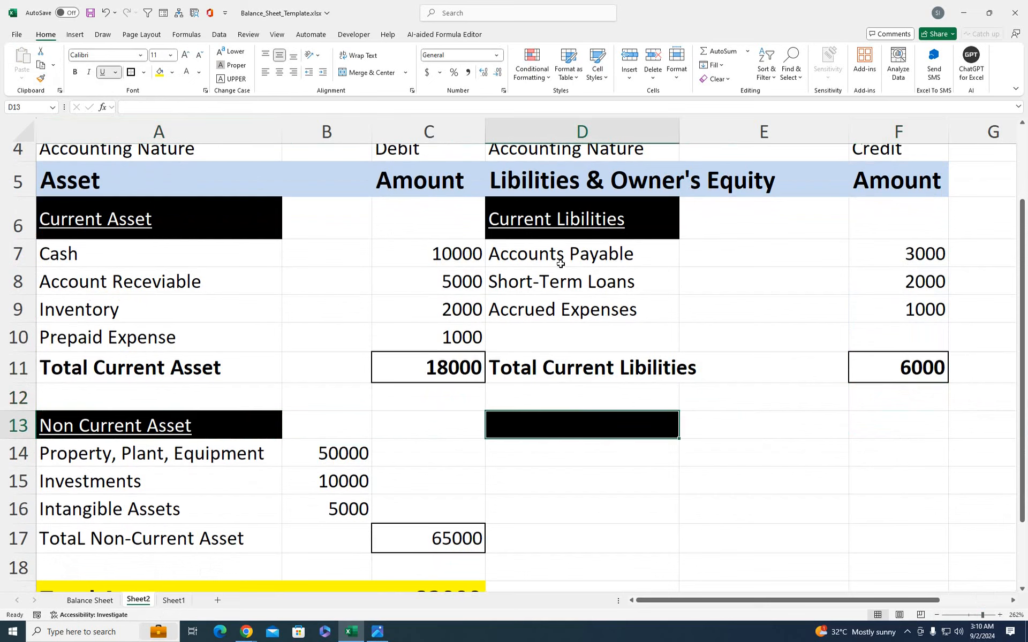
Enter "Non-Current Libilities" in D13, reusing the D6 heading text, and list "Long-Term Debt" and "Deferred Tax Liabilities" in D14:D15
{"action": "double_click", "coordinate": [628, 217]}
{"action": "left_click_drag", "start_coordinate": [628, 217], "coordinate": [323, 177]}
{"action": "key", "text": "ctrl+u"}
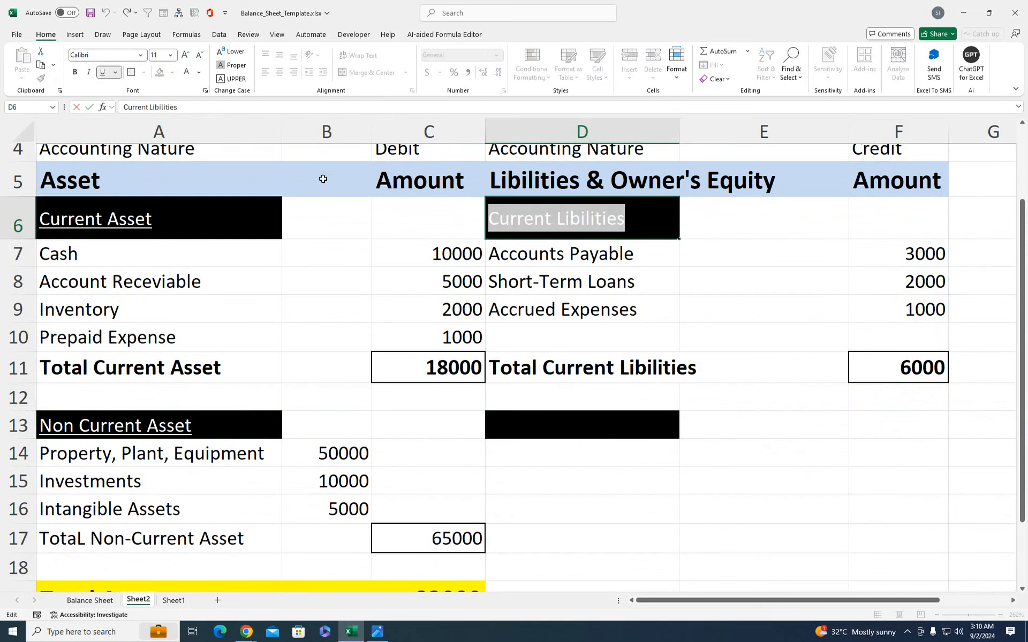
{"action": "left_click", "coordinate": [553, 420]}
{"action": "type", "text": "No"}
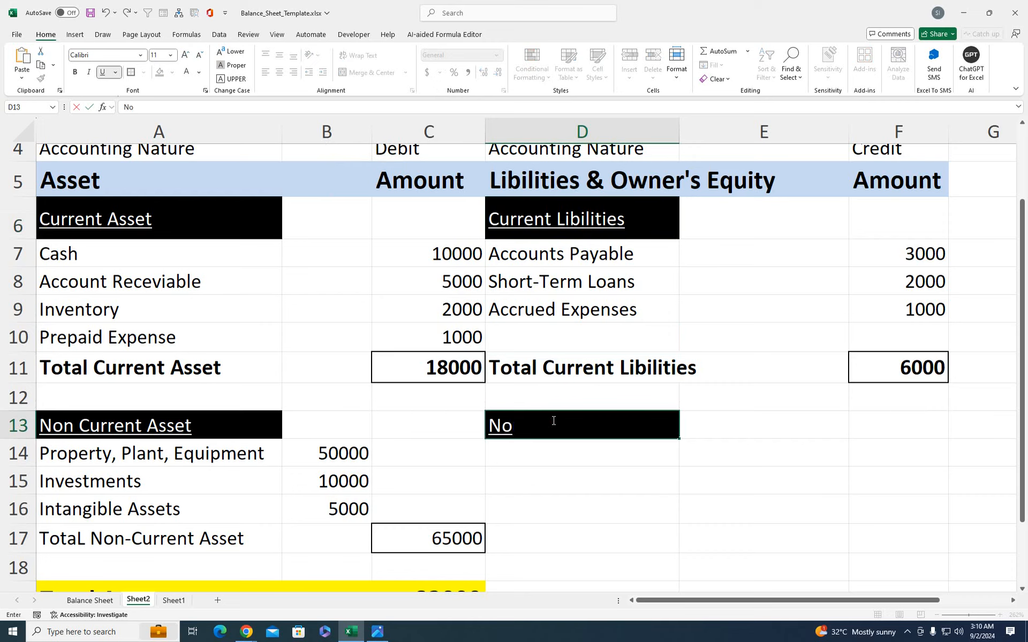
{"action": "type", "text": "n-Current Lilibities"}
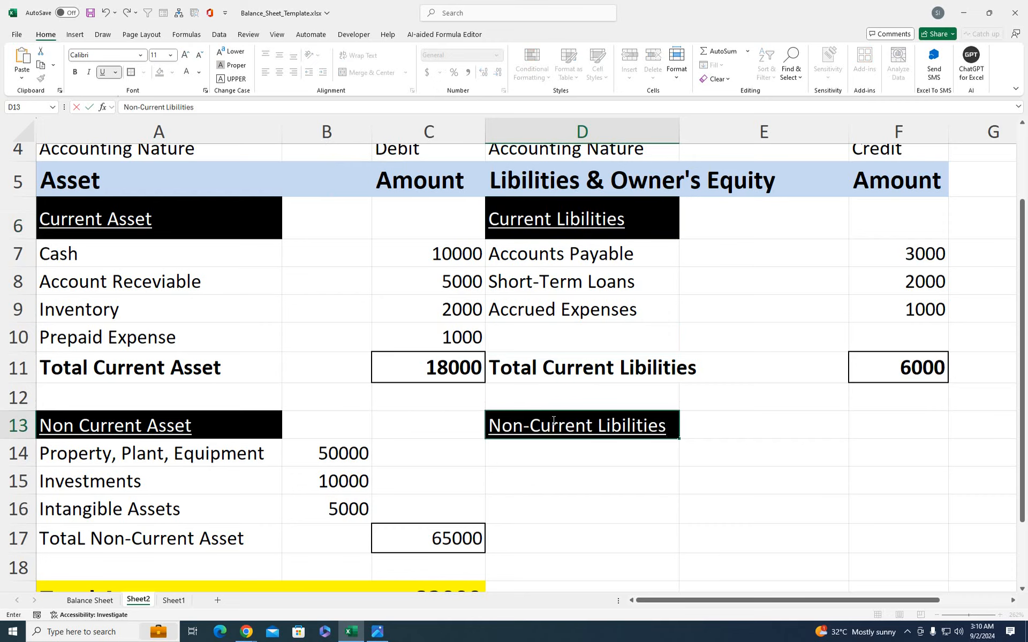
{"action": "key", "text": "Return"}
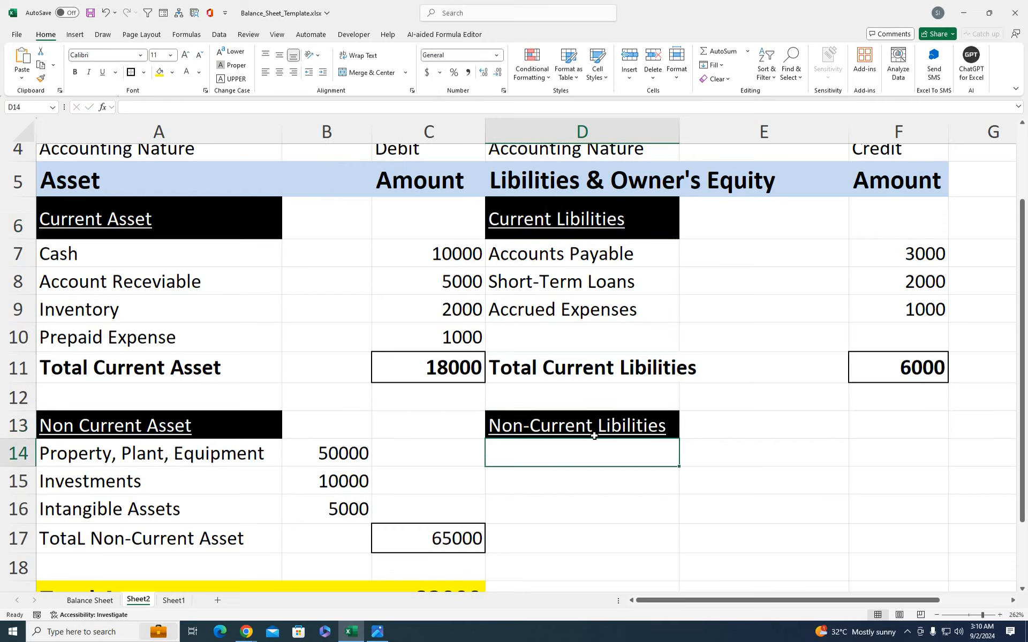
{"action": "key", "text": "ctrl+v"}
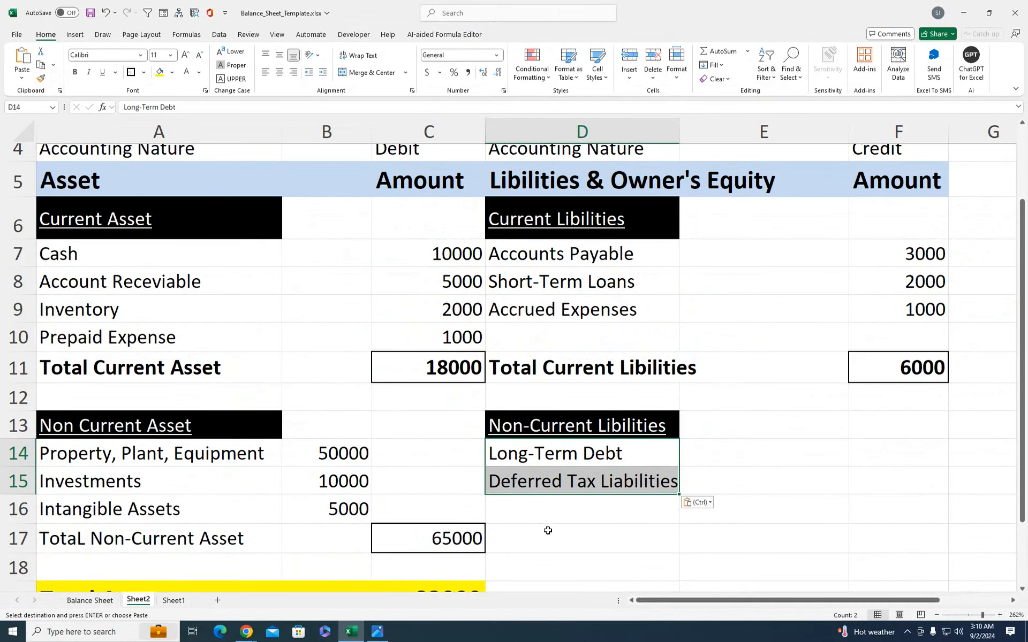
Copy the heading text from D13 and use it to enter "Total Non-Current Libilities" in D17
{"action": "left_click", "coordinate": [564, 431]}
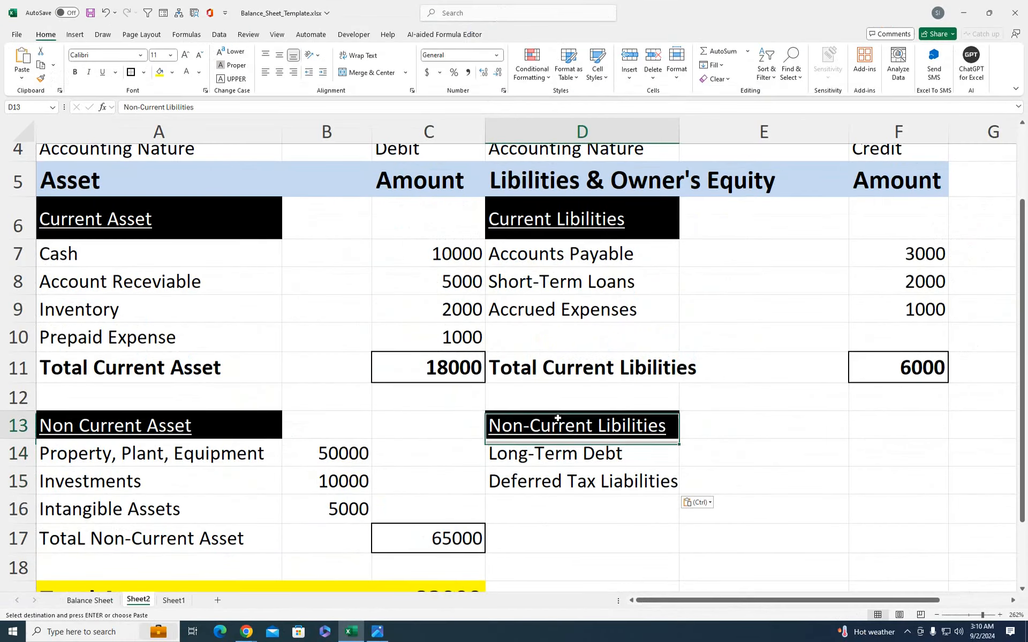
{"action": "double_click", "coordinate": [670, 425]}
{"action": "left_click_drag", "start_coordinate": [669, 425], "coordinate": [444, 429]}
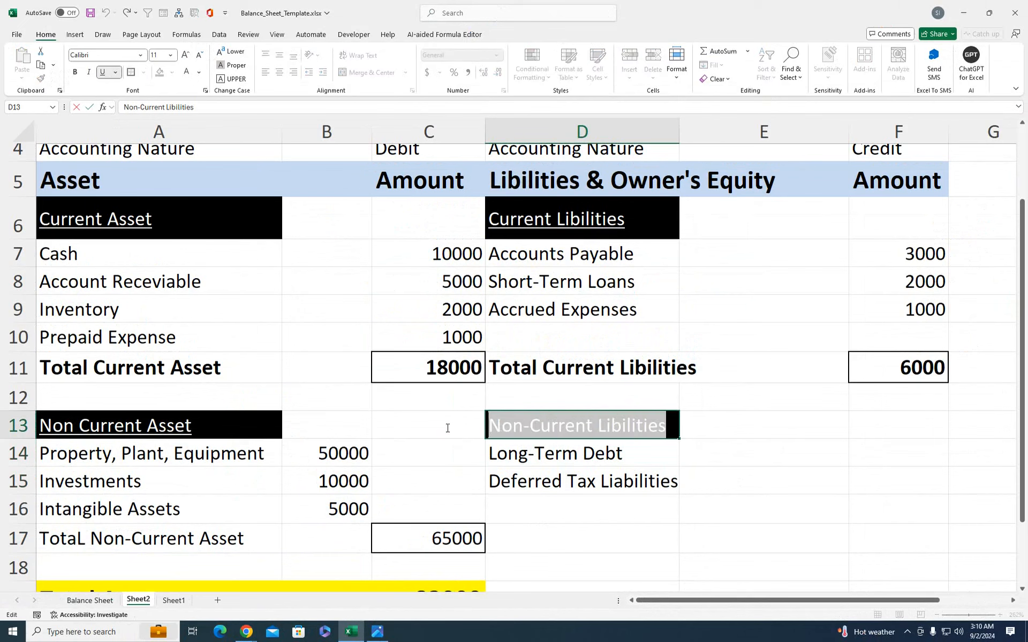
{"action": "key", "text": "Return"}
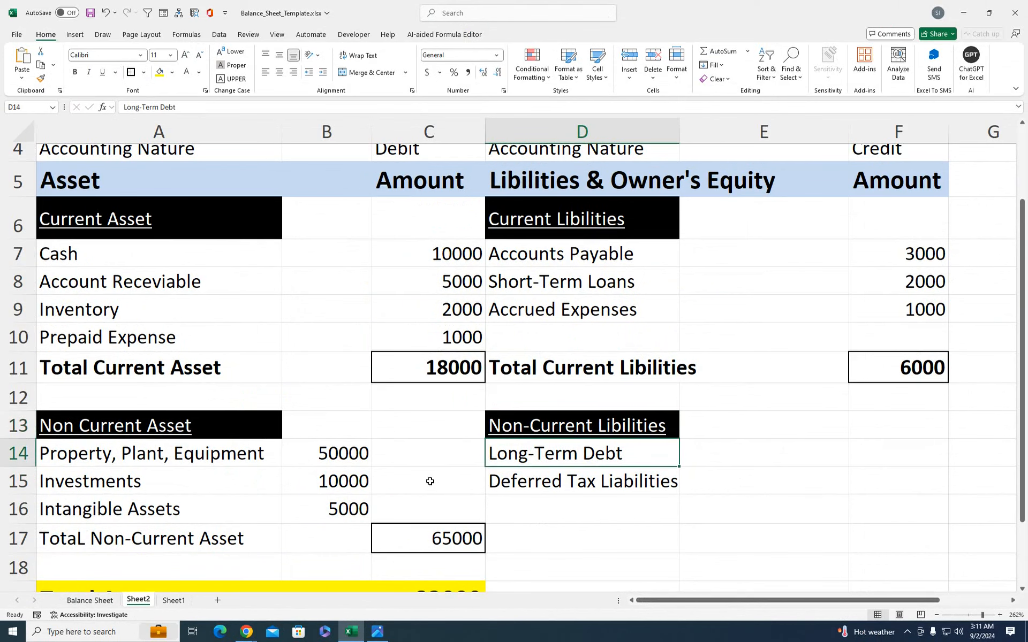
{"action": "left_click", "coordinate": [521, 535]}
{"action": "type", "text": "Total"}
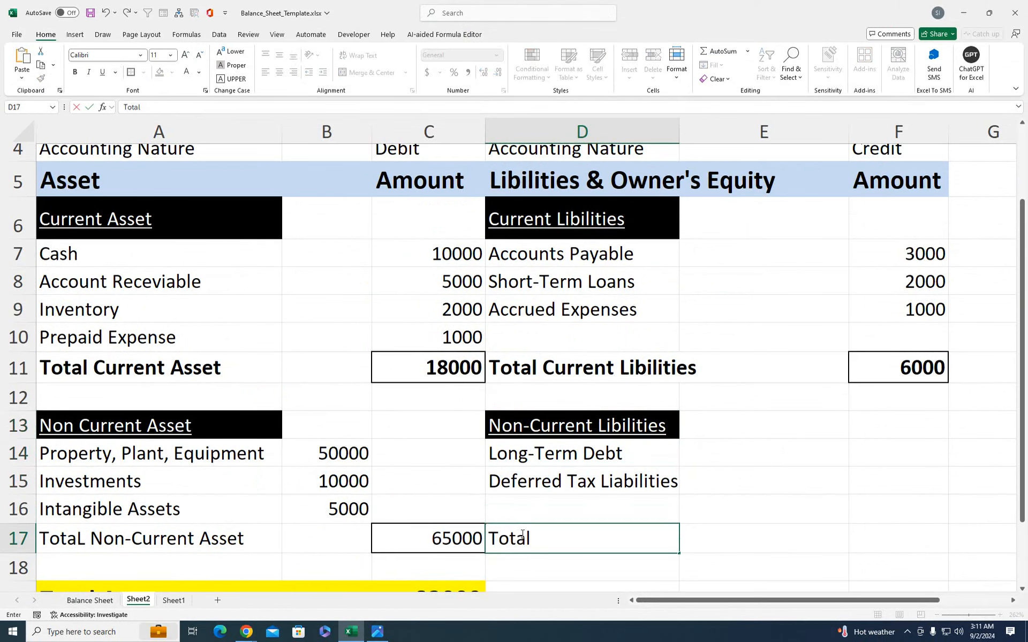
{"action": "key", "text": "ctrl+v"}
{"action": "left_click", "coordinate": [814, 501]}
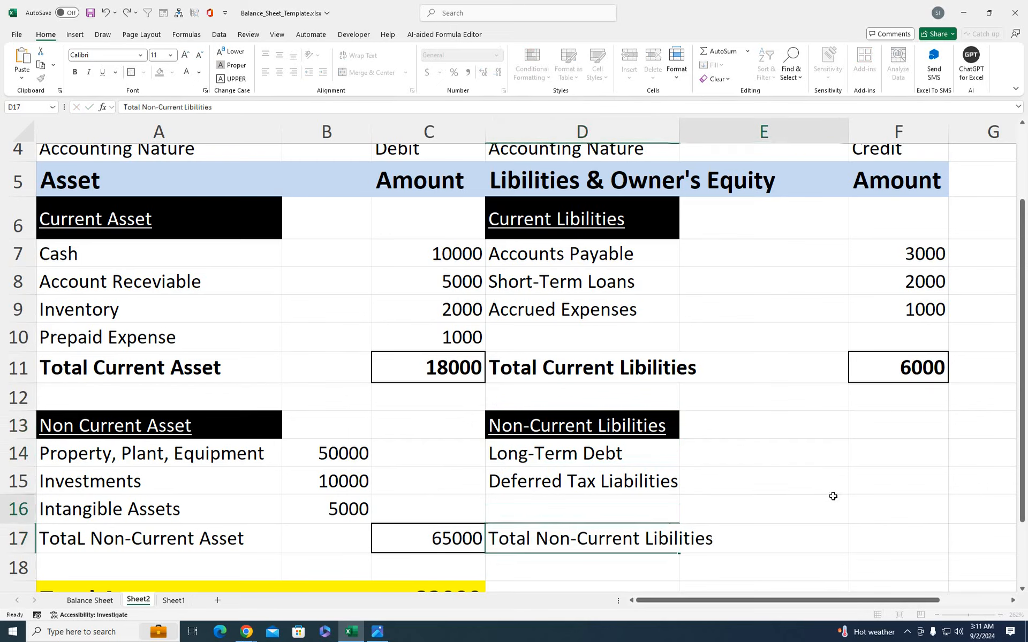
Make the row 17 total cells A17, C17, D17 and F17 bold and increase their font size to 12
{"action": "left_click", "coordinate": [885, 535], "text": "ctrl"}
{"action": "left_click", "coordinate": [884, 535]}
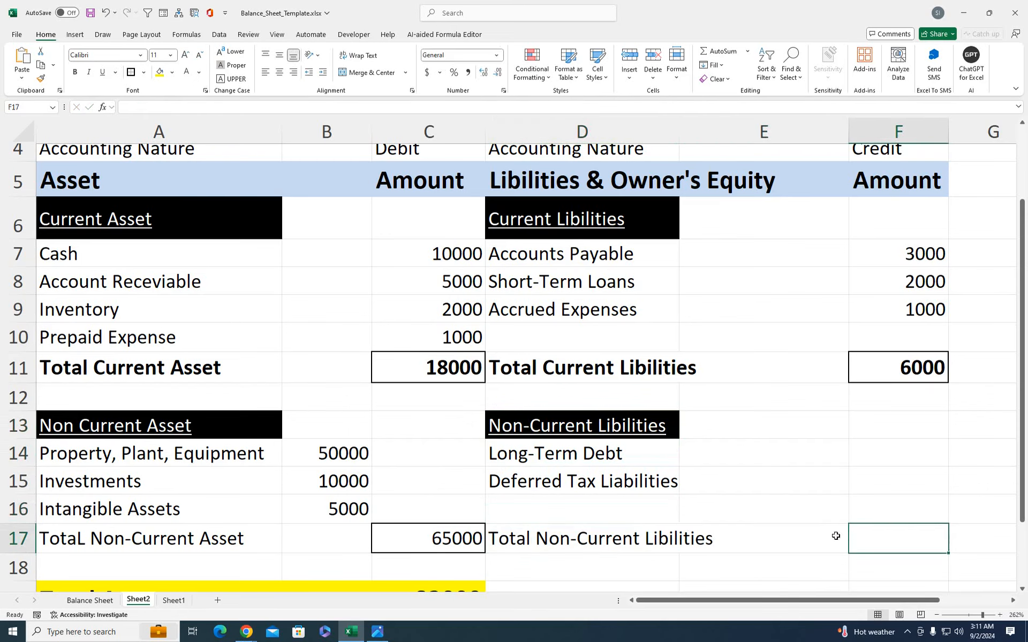
{"action": "left_click", "coordinate": [649, 535], "text": "ctrl"}
{"action": "left_click", "coordinate": [456, 547], "text": "ctrl"}
{"action": "left_click", "coordinate": [81, 539], "text": "ctrl"}
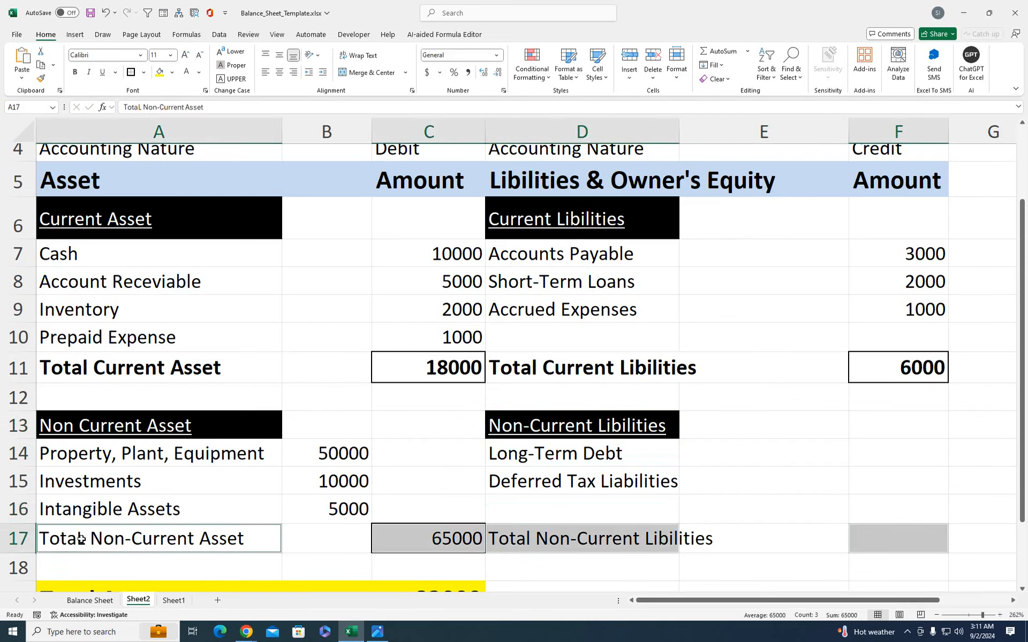
{"action": "left_click", "coordinate": [75, 72]}
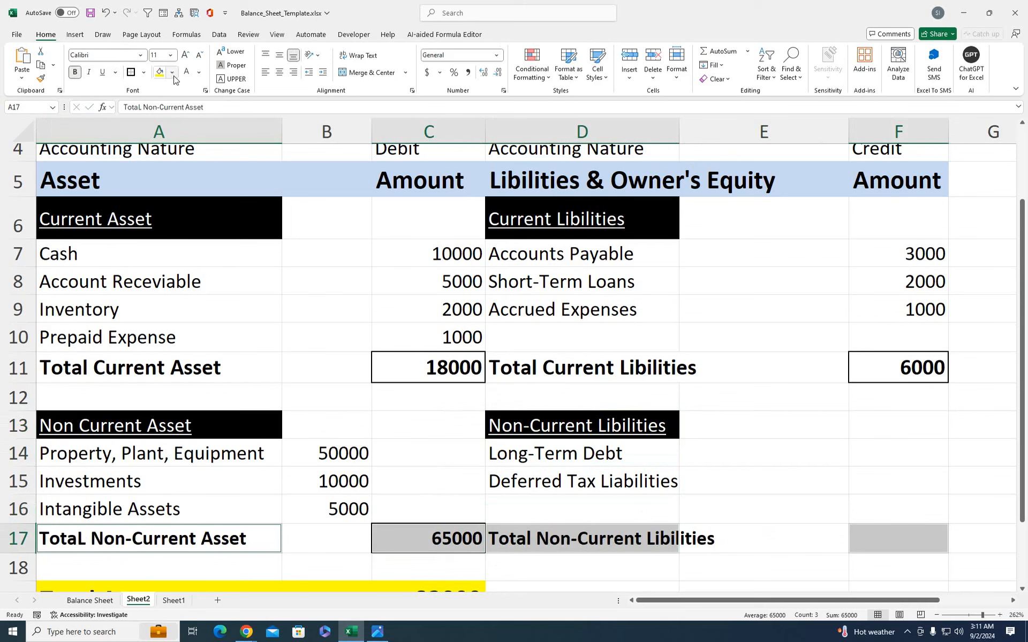
{"action": "left_click", "coordinate": [185, 54]}
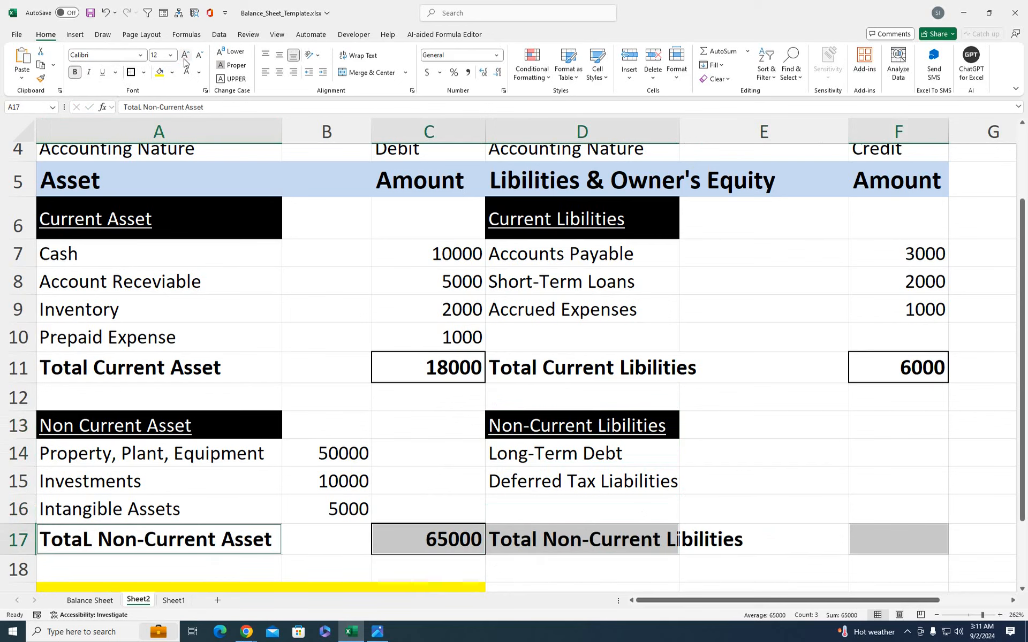
Enter 20000 for Long-Term Debt in E14 and 4000 for Deferred Tax Liabilities in E15
{"action": "left_click", "coordinate": [874, 536]}
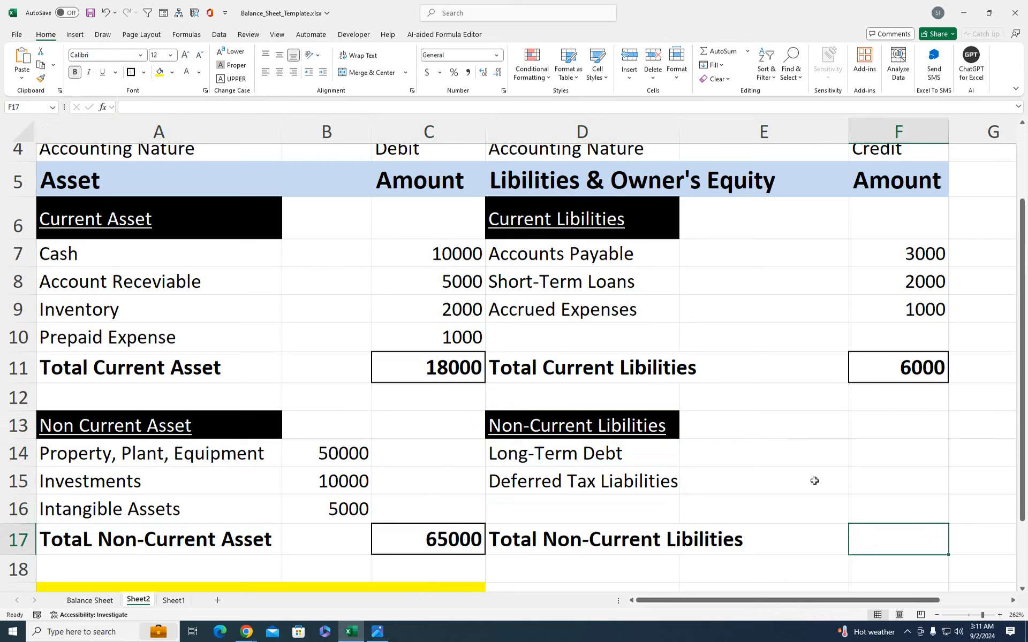
{"action": "left_click", "coordinate": [747, 453]}
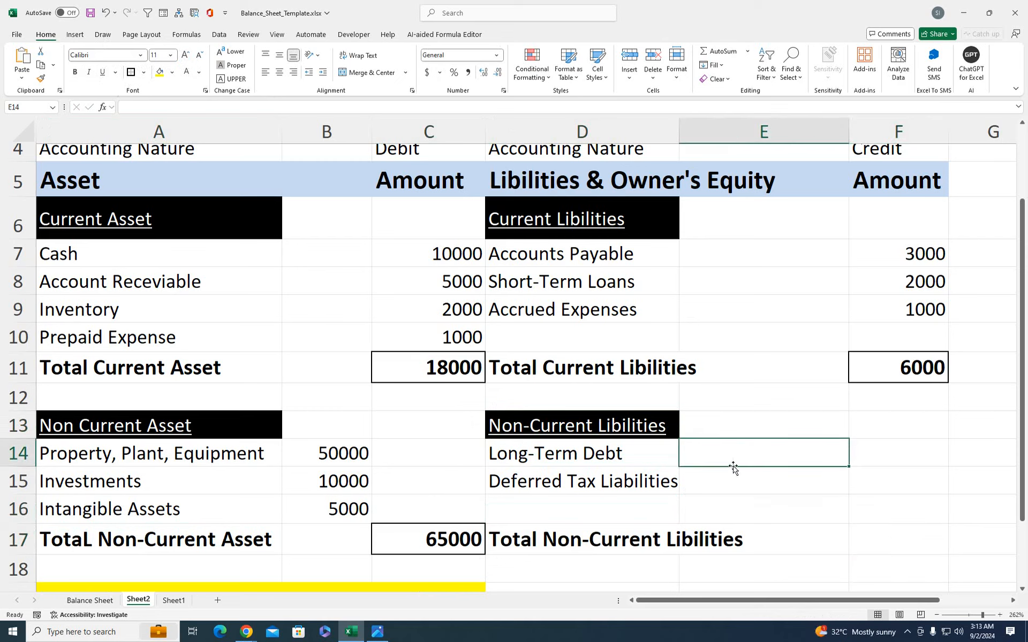
{"action": "type", "text": "40000"}
{"action": "key", "text": "Return"}
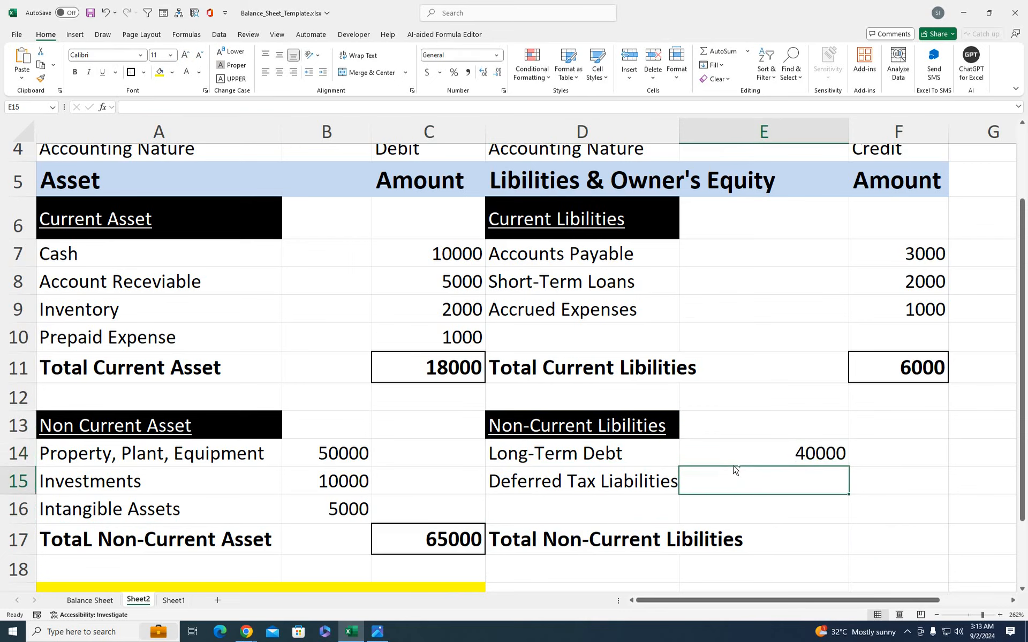
{"action": "left_click", "coordinate": [773, 454]}
{"action": "type", "text": "2000"}
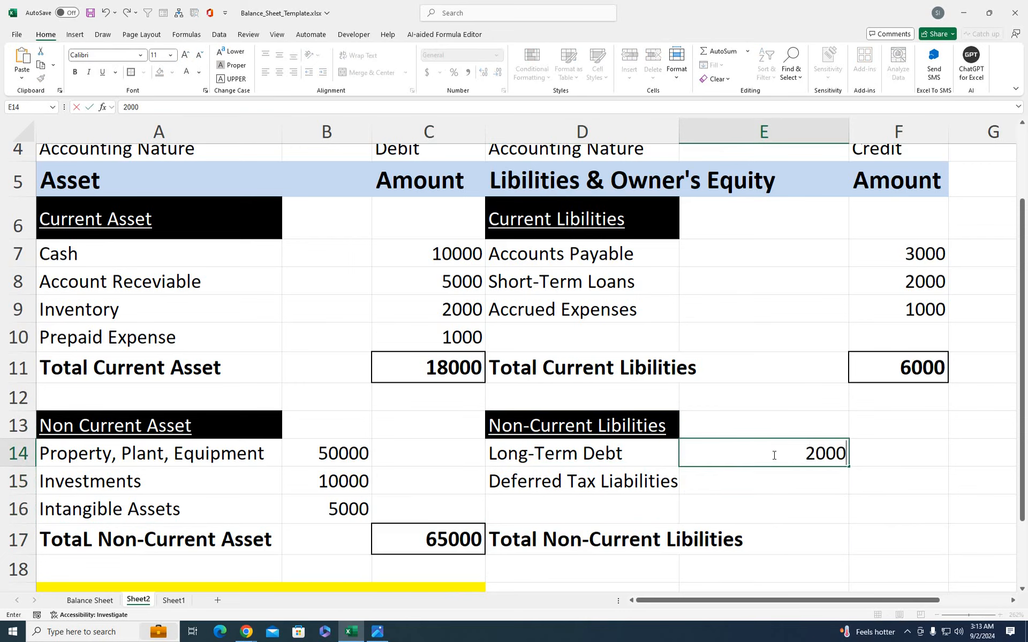
{"action": "type", "text": "0"}
{"action": "key", "text": "Return"}
{"action": "type", "text": "4000"}
{"action": "key", "text": "Return"}
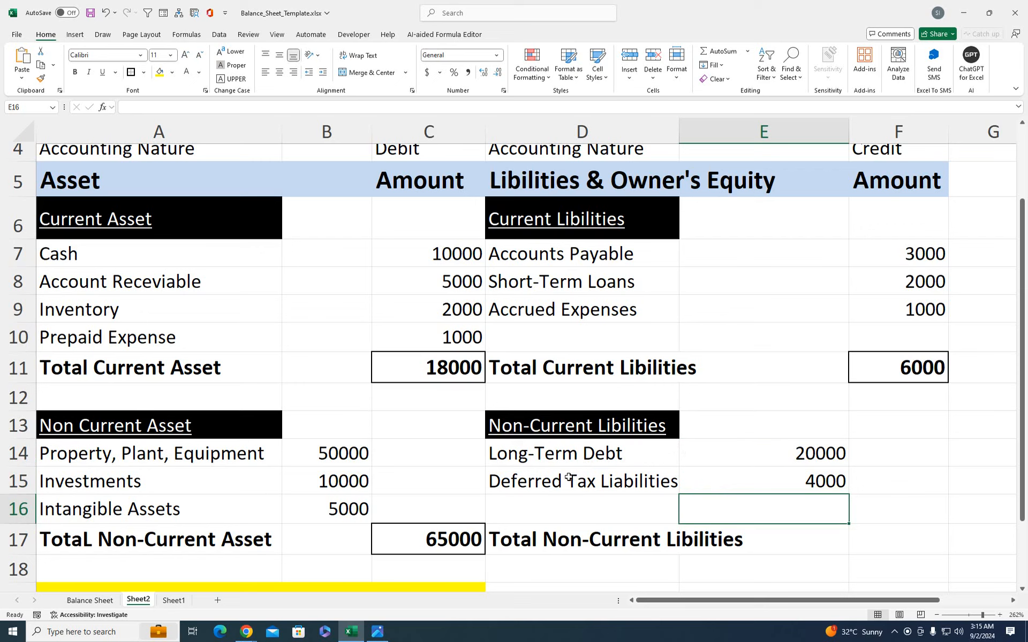
Move the two non-current liability amounts from E14:E15 to F14:F15
{"action": "left_click", "coordinate": [763, 480]}
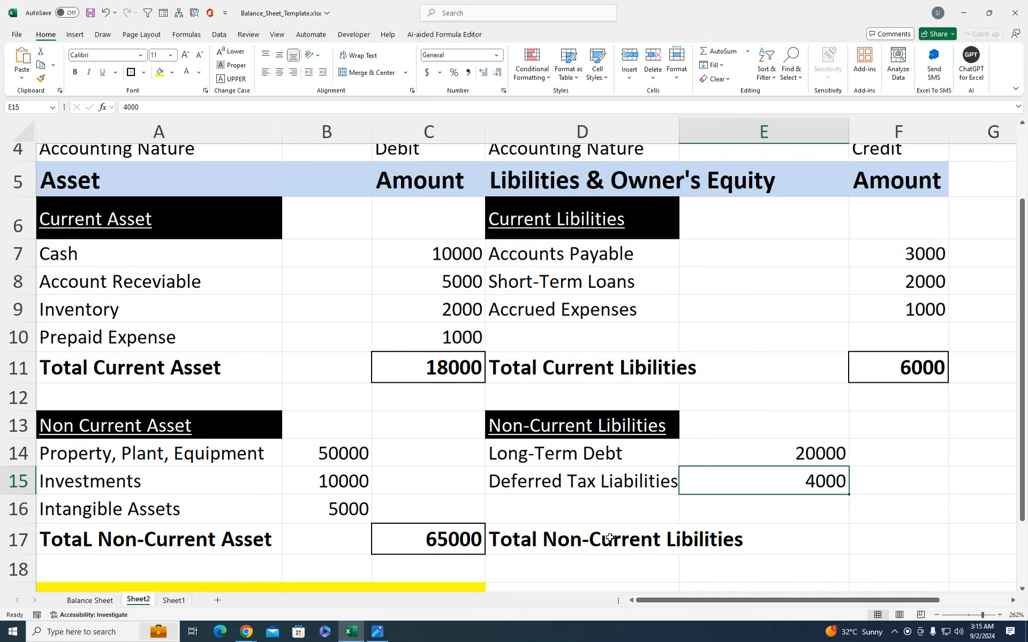
{"action": "left_click", "coordinate": [884, 535]}
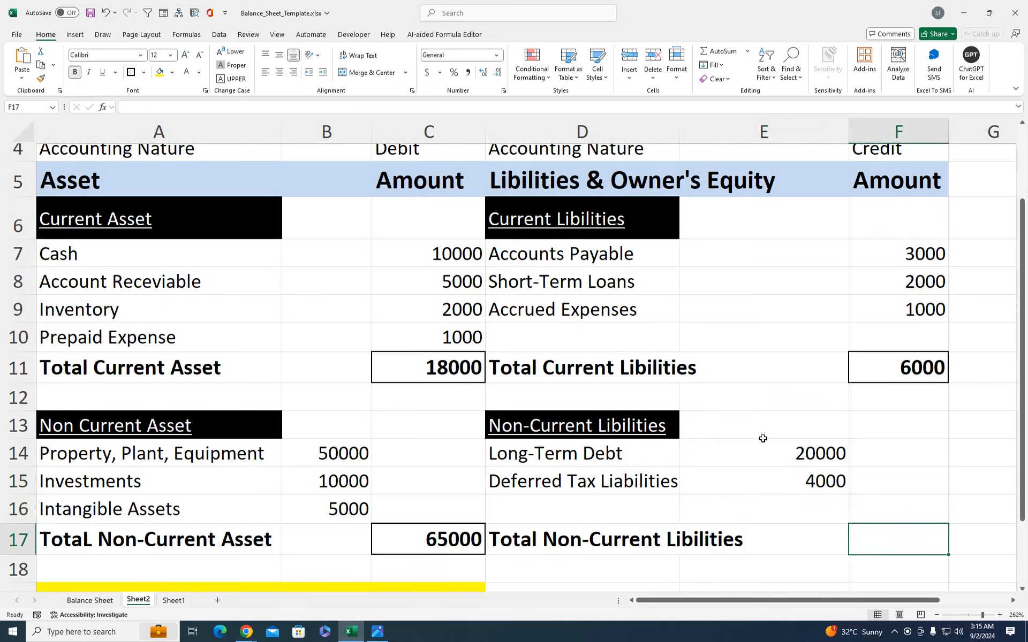
{"action": "left_click_drag", "start_coordinate": [763, 437], "coordinate": [854, 443]}
Outline F17 with a border and total the non-current liabilities in it with =F14+F15
{"action": "left_click", "coordinate": [871, 546]}
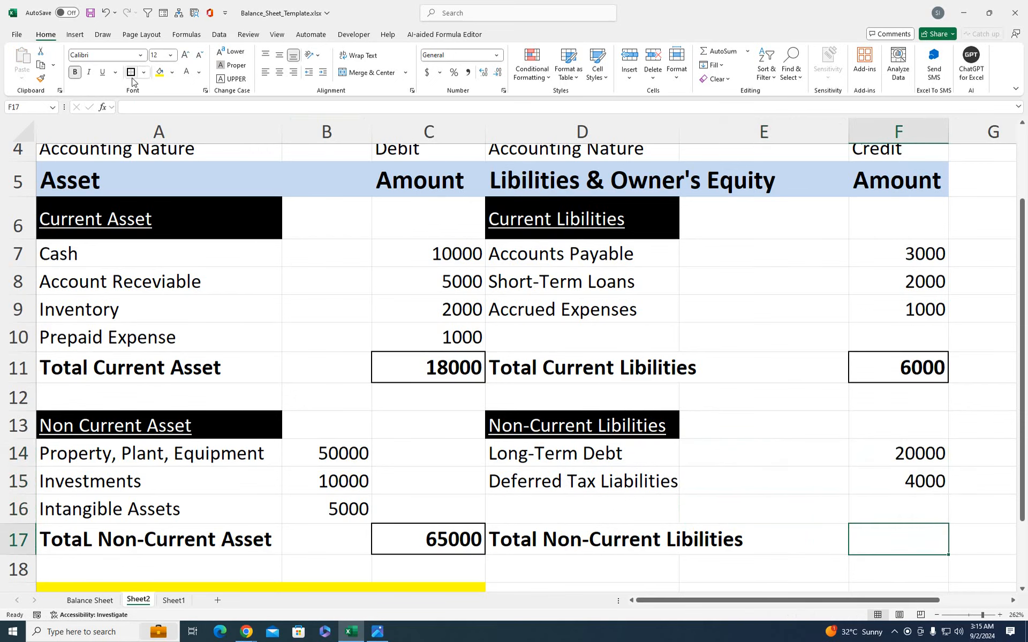
{"action": "type", "text": "="}
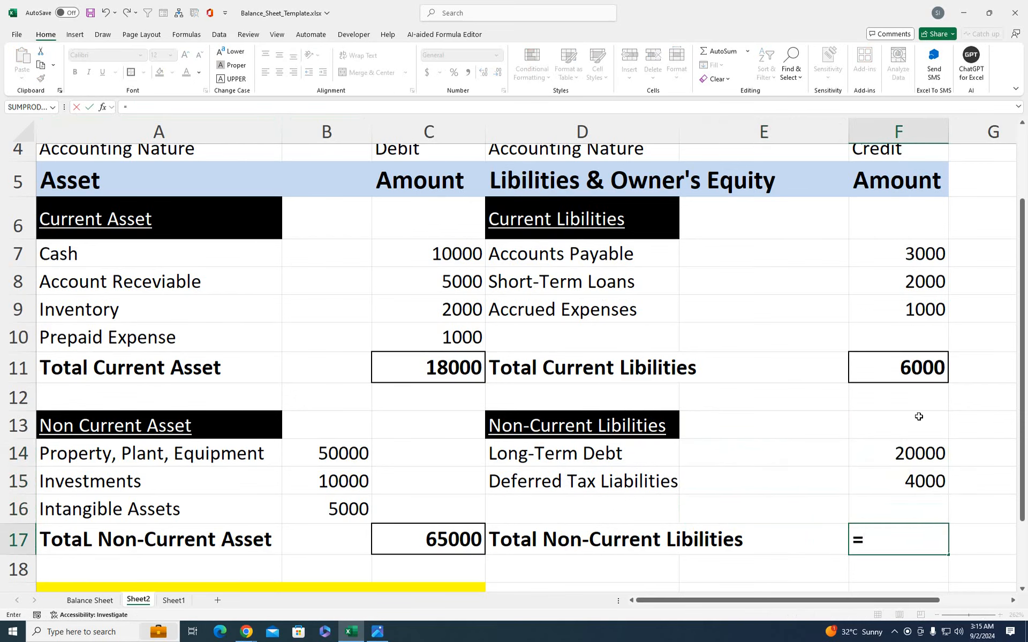
{"action": "left_click", "coordinate": [930, 454]}
{"action": "type", "text": "+"}
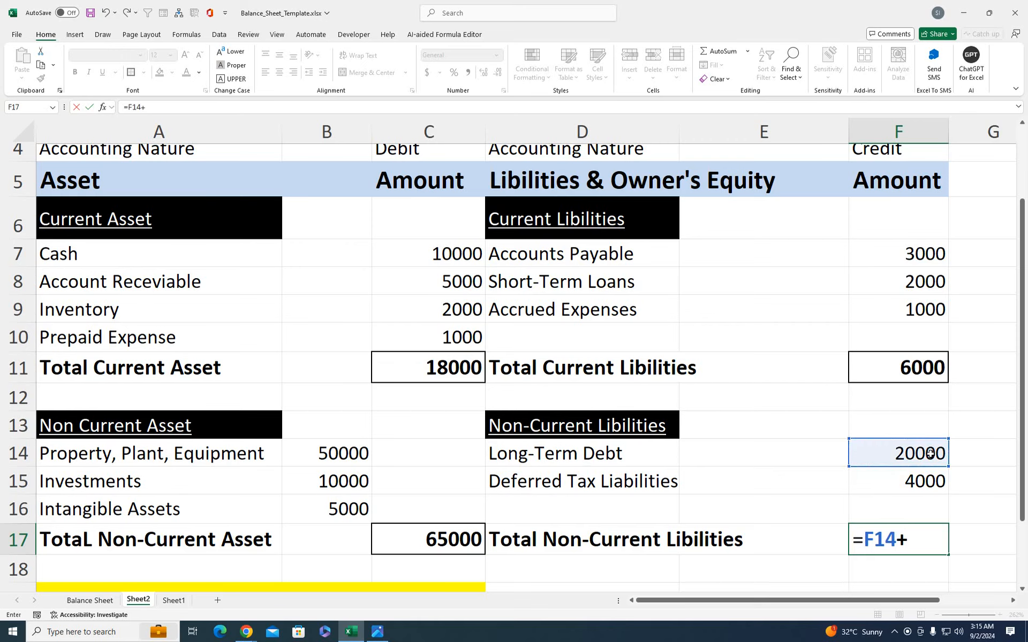
{"action": "left_click", "coordinate": [882, 485]}
{"action": "key", "text": "Return"}
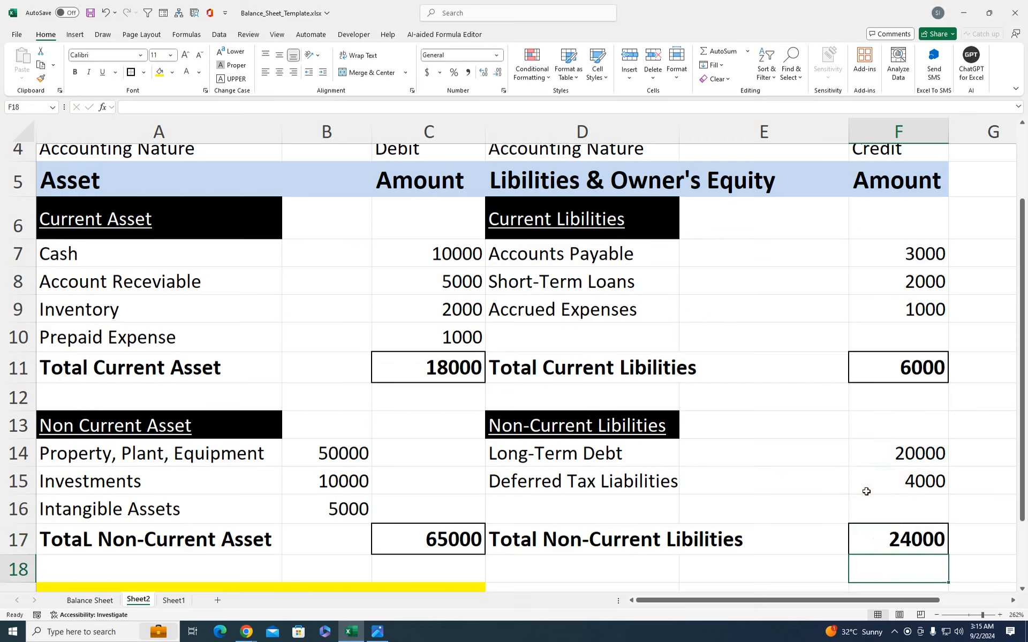
Insert two blank rows at row 18, above the Total Asset row
{"action": "left_click", "coordinate": [978, 616]}
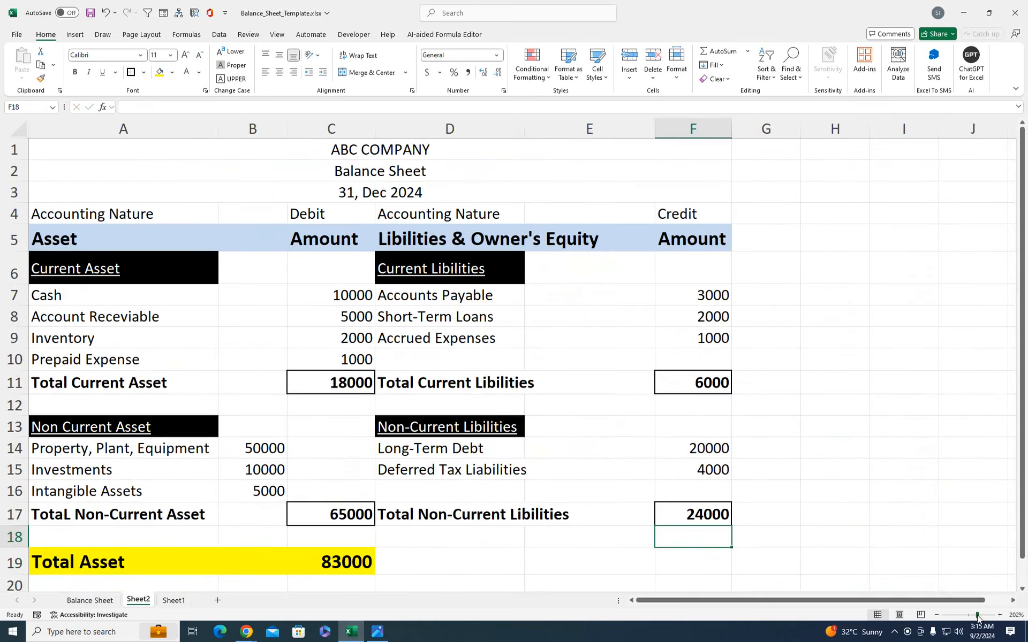
{"action": "left_click", "coordinate": [426, 536]}
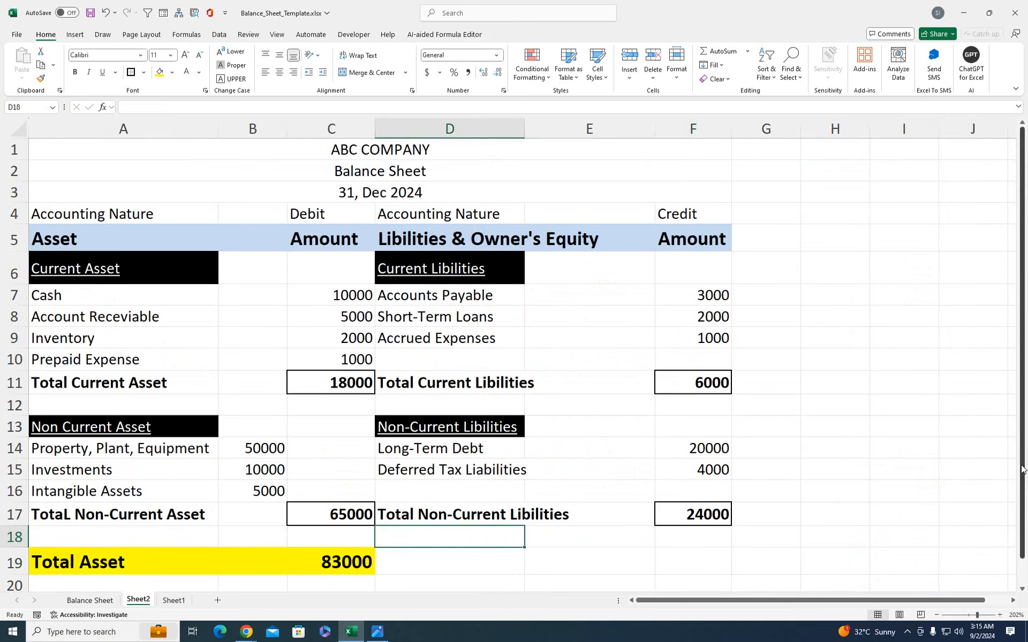
{"action": "scroll", "coordinate": [155, 506], "scroll_direction": "down", "scroll_amount": 1}
{"action": "left_click", "coordinate": [16, 512]}
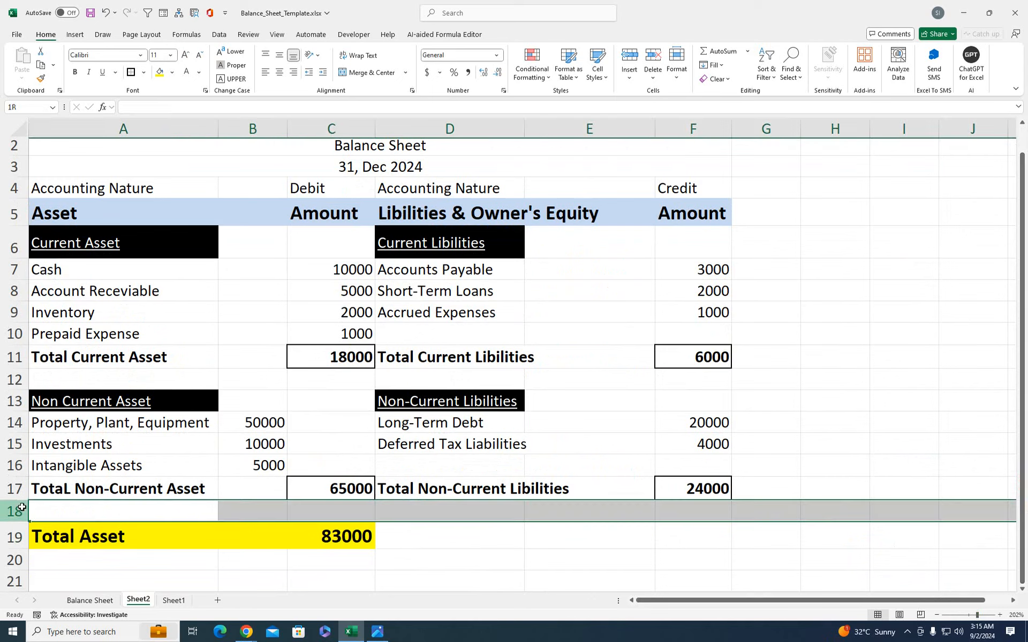
{"action": "key", "text": "ctrl+shift+plus"}
{"action": "key", "text": "ctrl+shift+plus"}
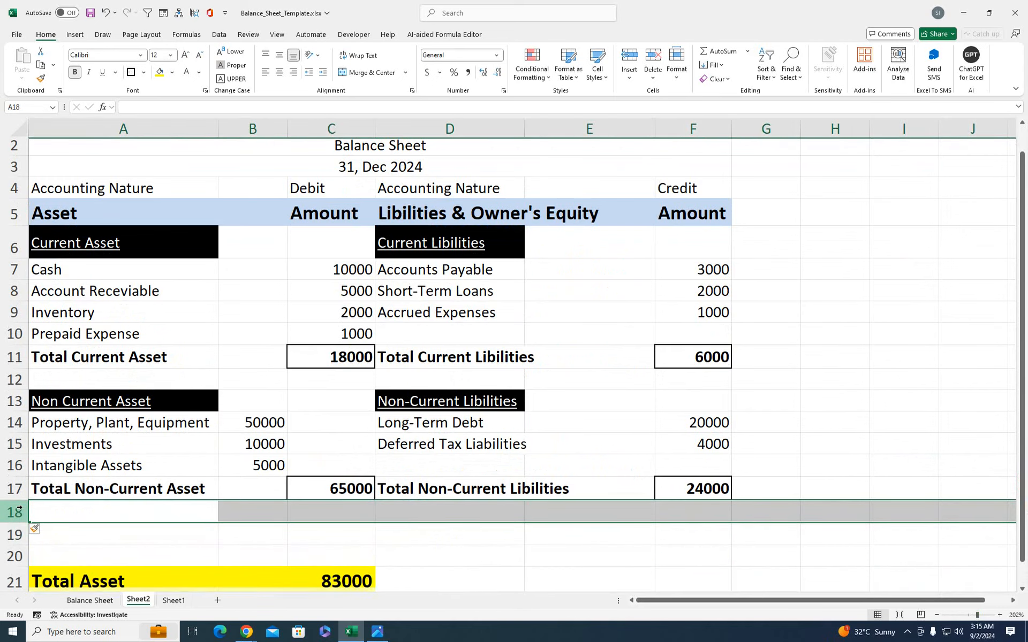
Enter "Total Libilities" in D19 and apply the formatting of the Non-Current Libilities heading in D13 to it
{"action": "left_click", "coordinate": [427, 539]}
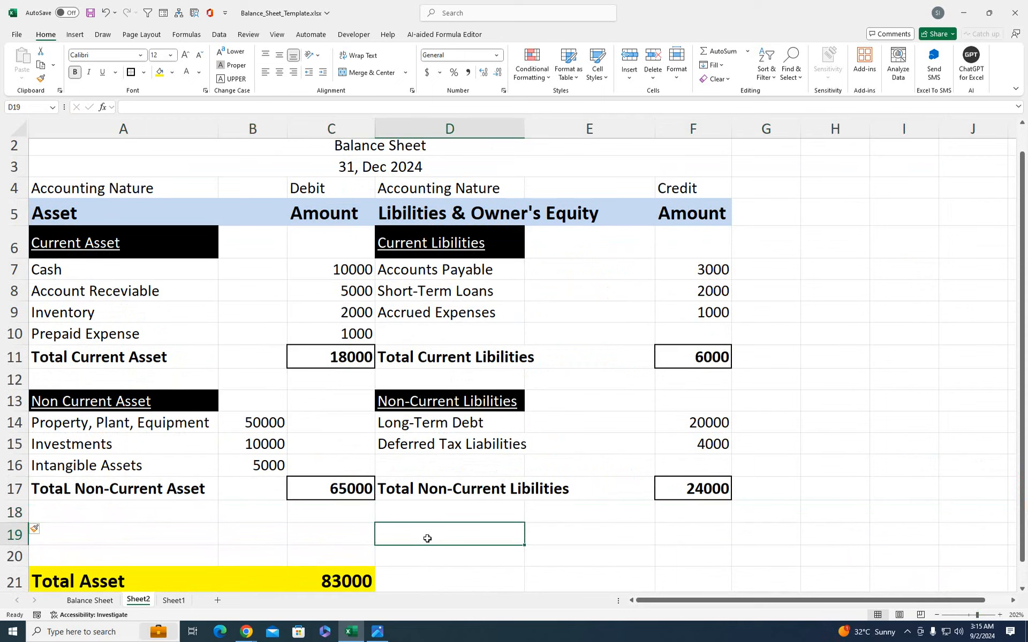
{"action": "type", "text": "Total Li"}
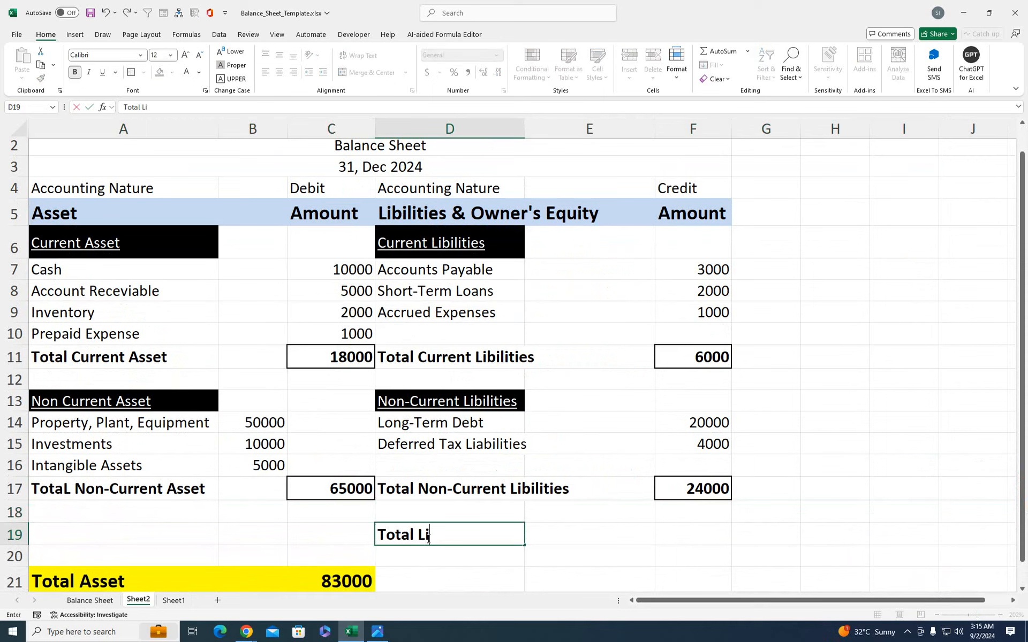
{"action": "type", "text": "bilities"}
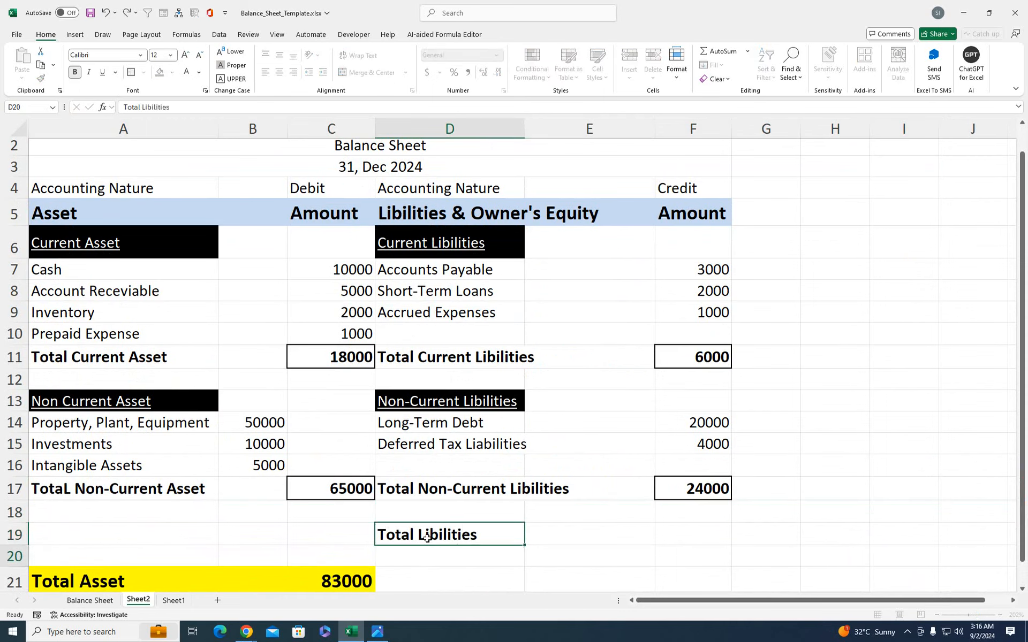
{"action": "key", "text": "Return"}
{"action": "left_click", "coordinate": [429, 539]}
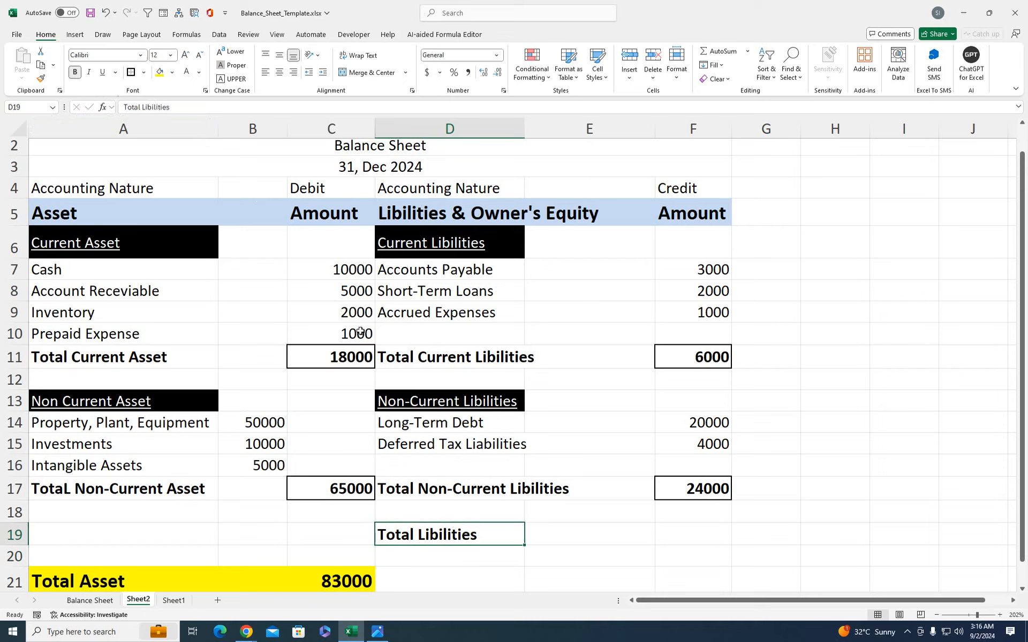
{"action": "left_click", "coordinate": [408, 395]}
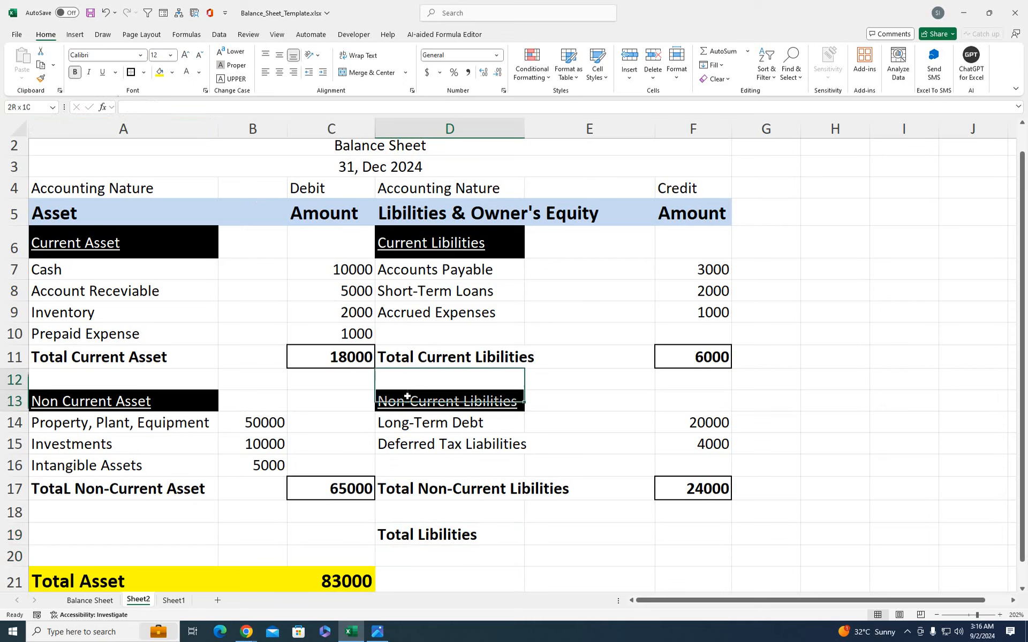
{"action": "left_click", "coordinate": [41, 78]}
{"action": "left_click", "coordinate": [431, 540]}
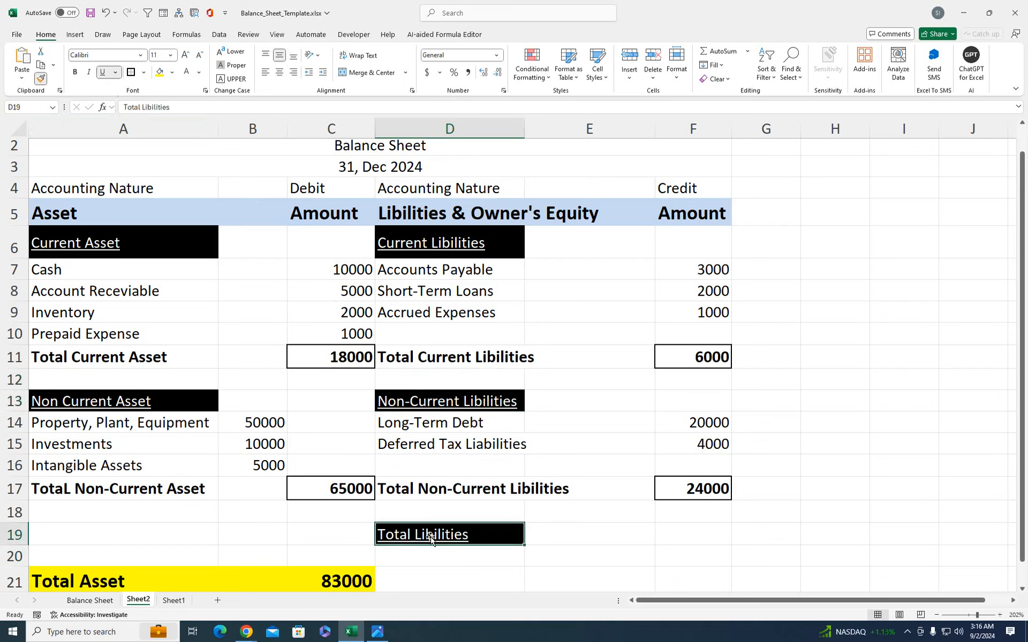
Calculate total liabilities in F19 by adding the current and non-current totals with =F11+F17
{"action": "left_click", "coordinate": [685, 531]}
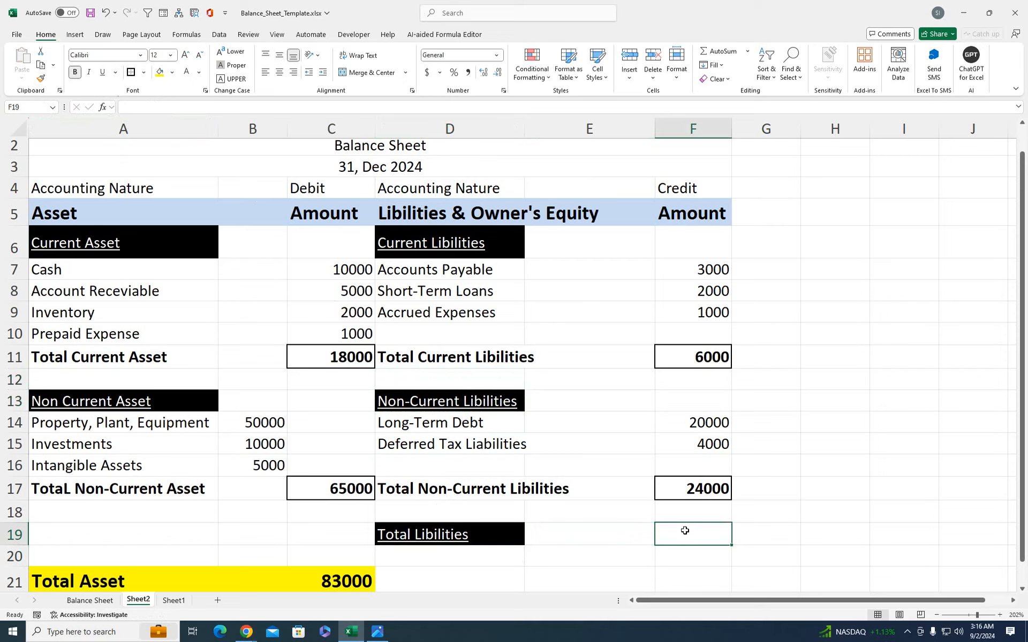
{"action": "type", "text": "="}
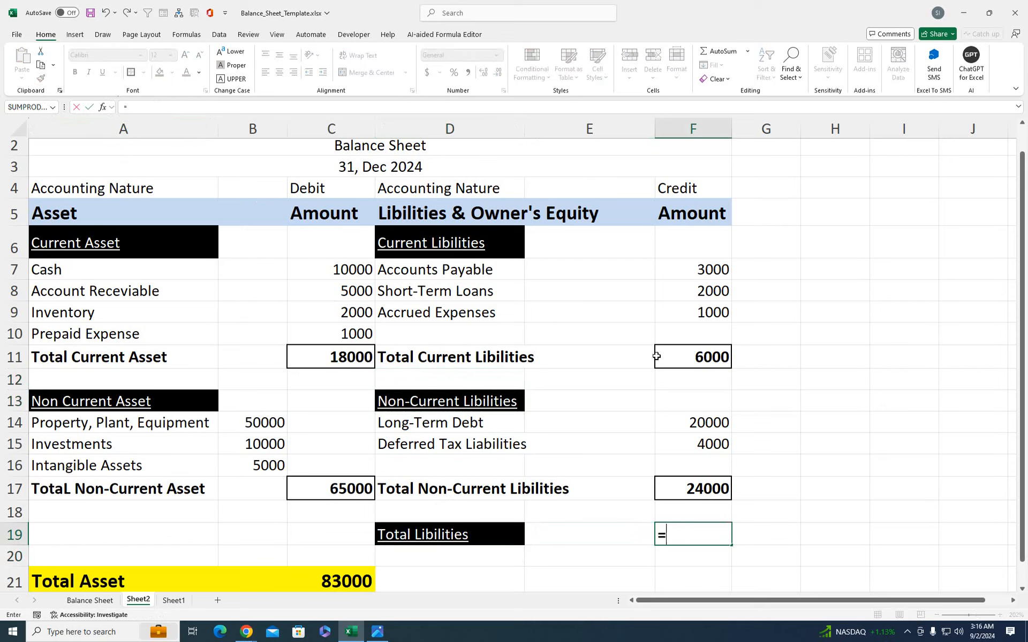
{"action": "left_click", "coordinate": [662, 353]}
{"action": "type", "text": "+"}
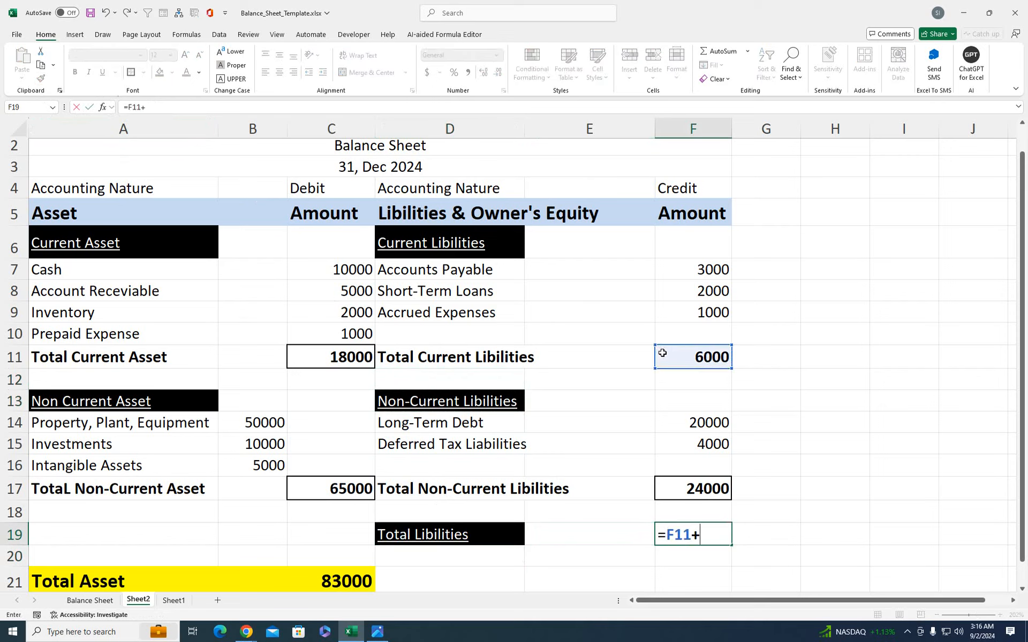
{"action": "left_click", "coordinate": [689, 488]}
{"action": "key", "text": "Return"}
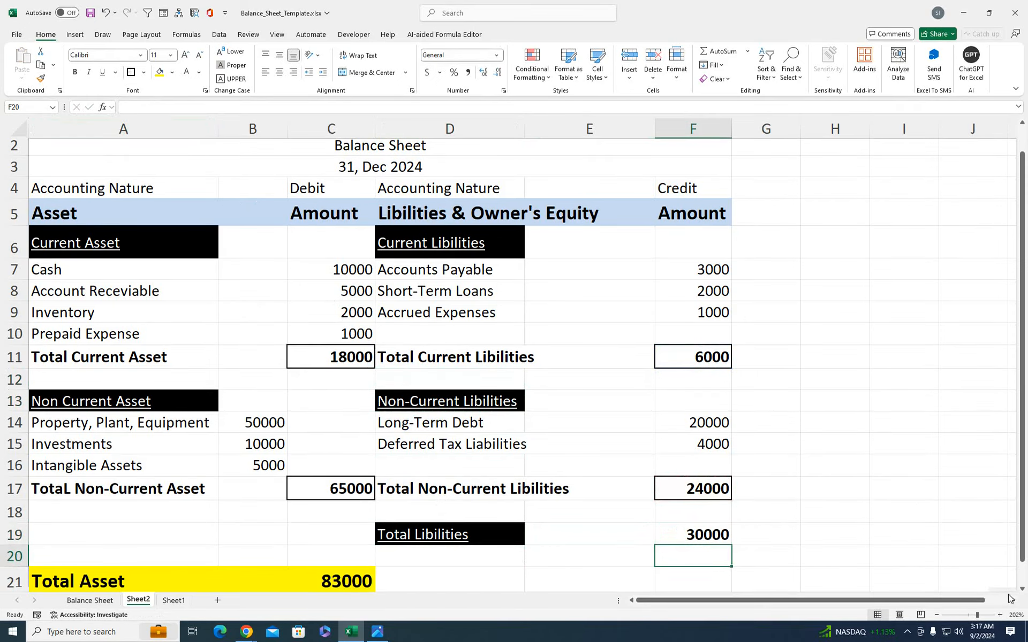
Move the Total Asset label and its amount from row 21 down to row 25
{"action": "left_click", "coordinate": [973, 615]}
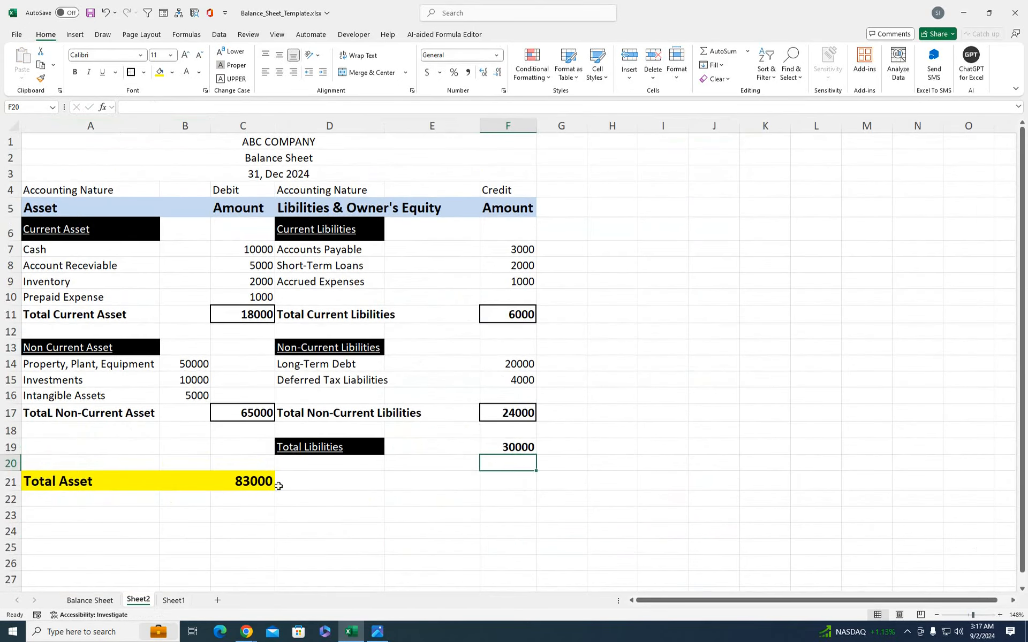
{"action": "left_click", "coordinate": [121, 485]}
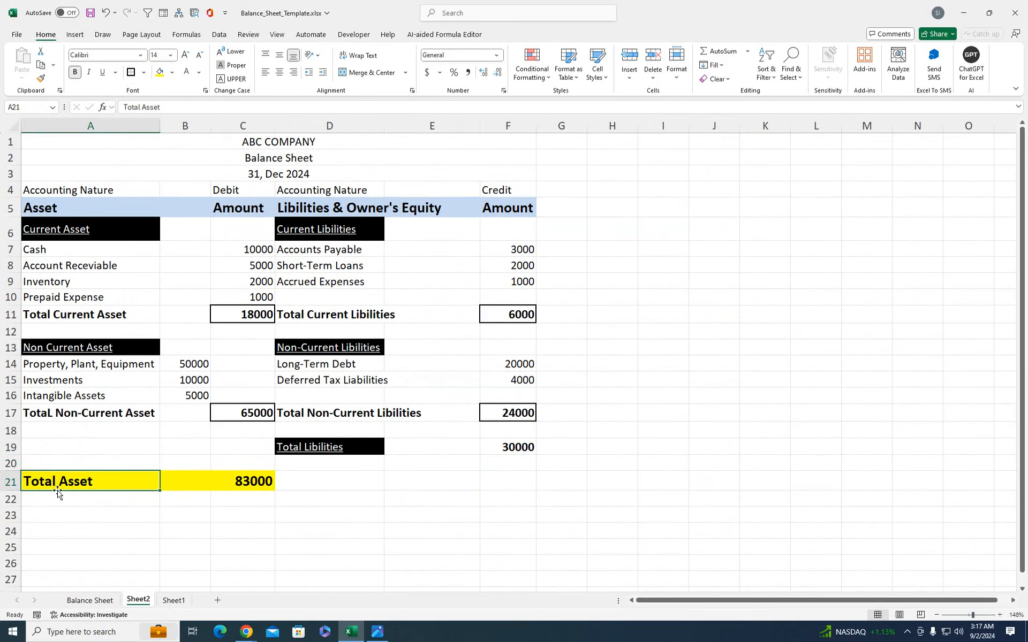
{"action": "left_click_drag", "start_coordinate": [58, 492], "coordinate": [56, 547]}
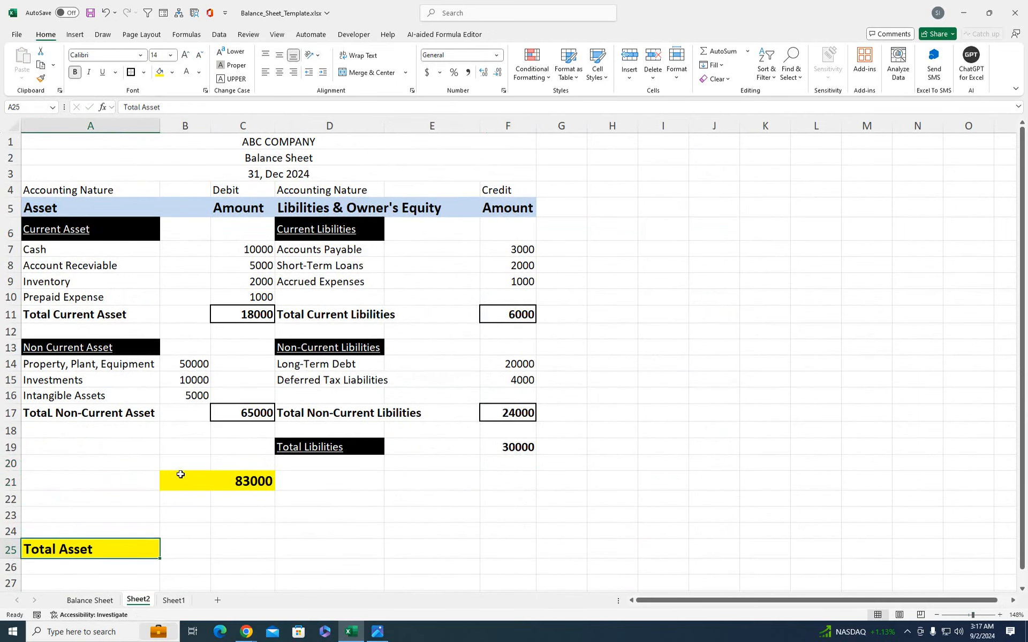
{"action": "left_click", "coordinate": [217, 475]}
{"action": "left_click_drag", "start_coordinate": [227, 495], "coordinate": [218, 551]}
Enter the heading "Owner's Equity" in D21 and apply the formatting of the Total Libilities cell D19 to it
{"action": "left_click", "coordinate": [294, 484]}
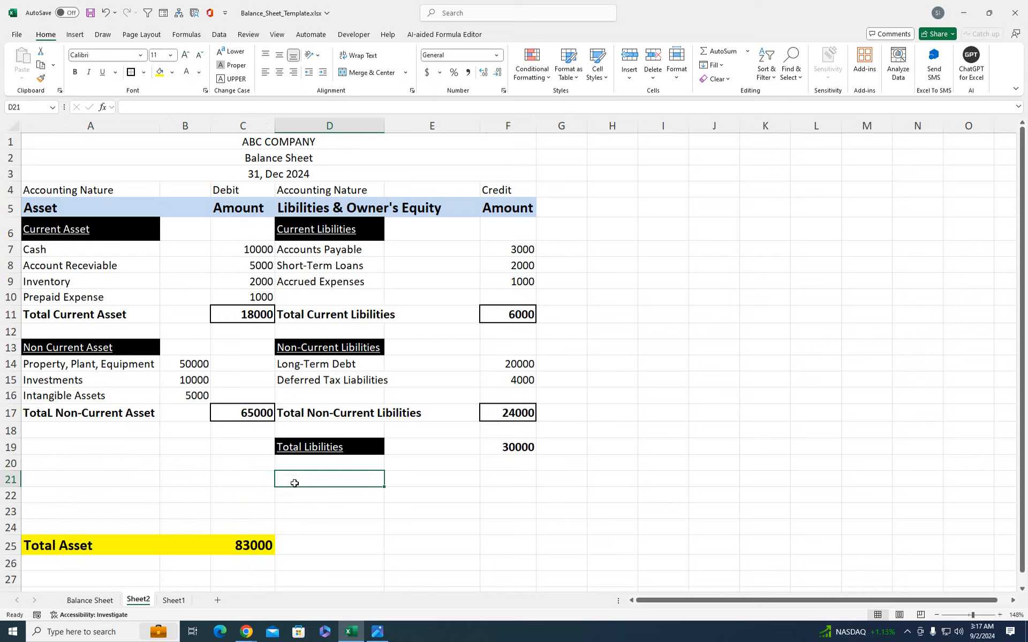
{"action": "type", "text": "Owner"}
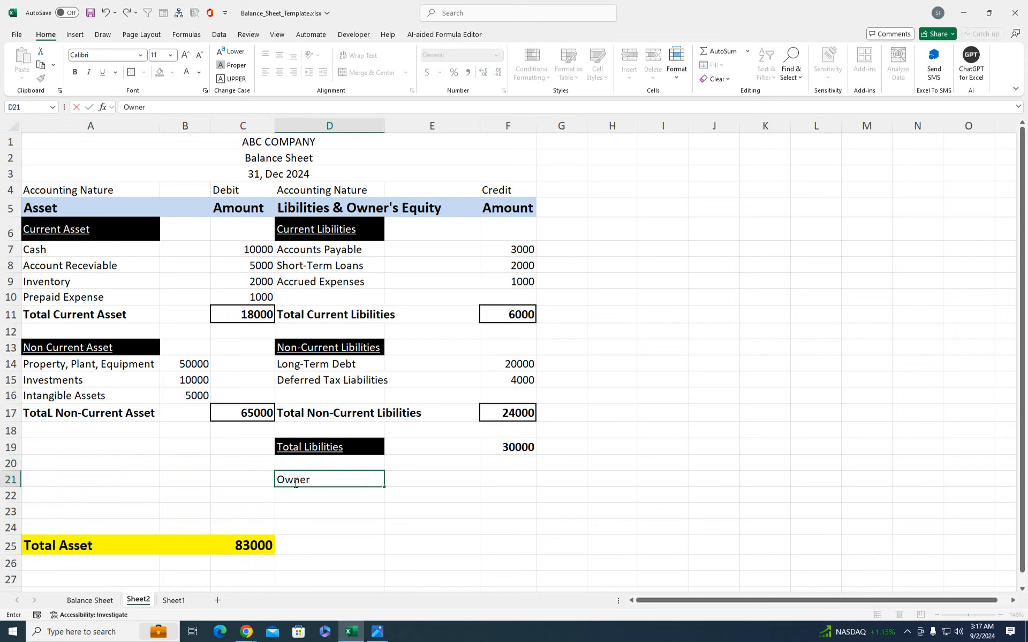
{"action": "type", "text": ";s"}
{"action": "key", "text": "Return"}
{"action": "left_click", "coordinate": [295, 483]}
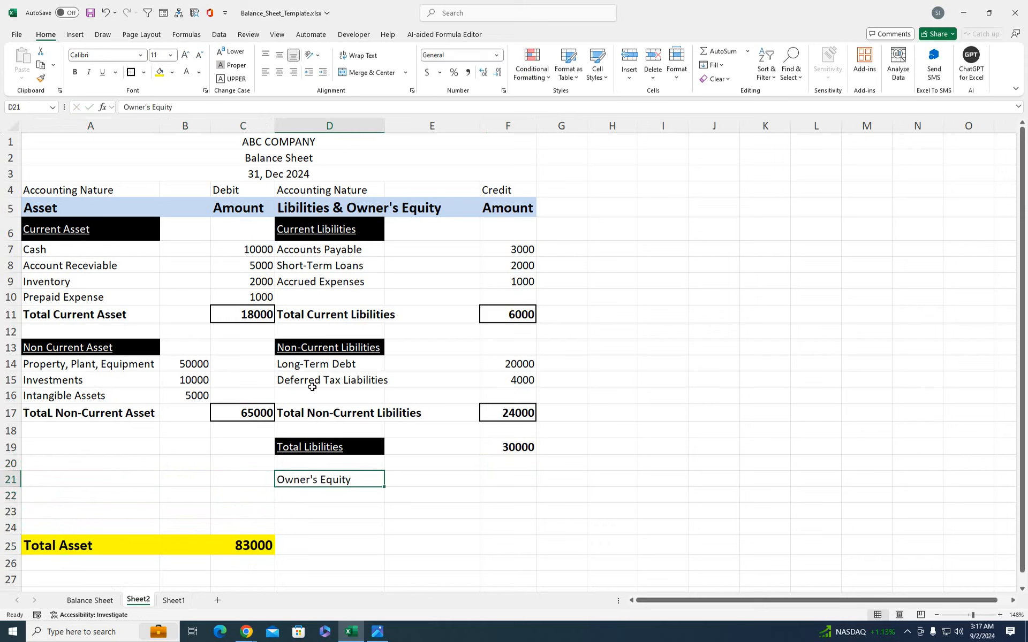
{"action": "left_click", "coordinate": [320, 447]}
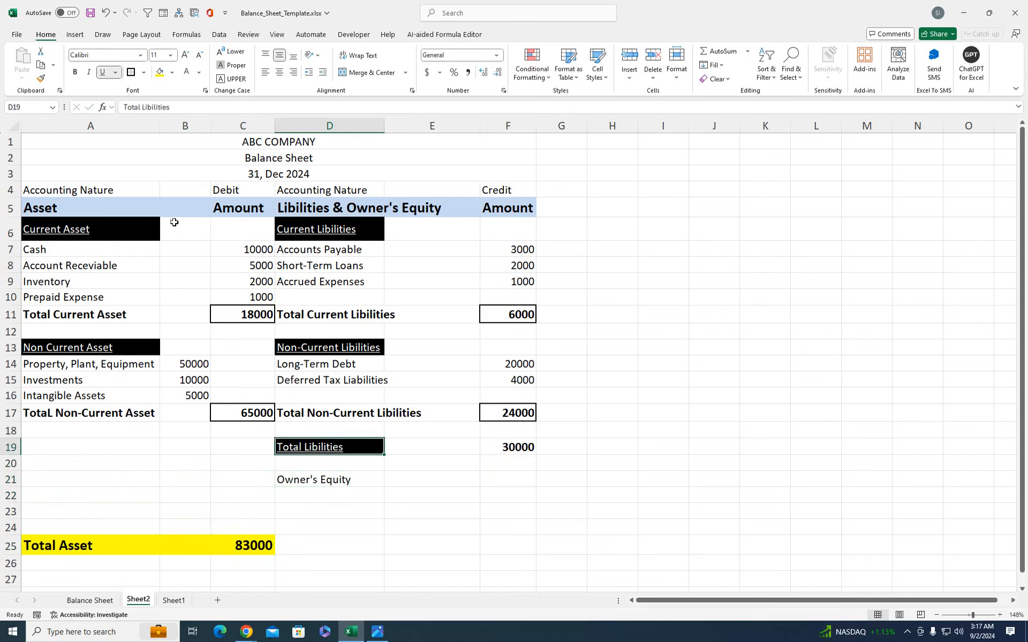
{"action": "left_click", "coordinate": [41, 78]}
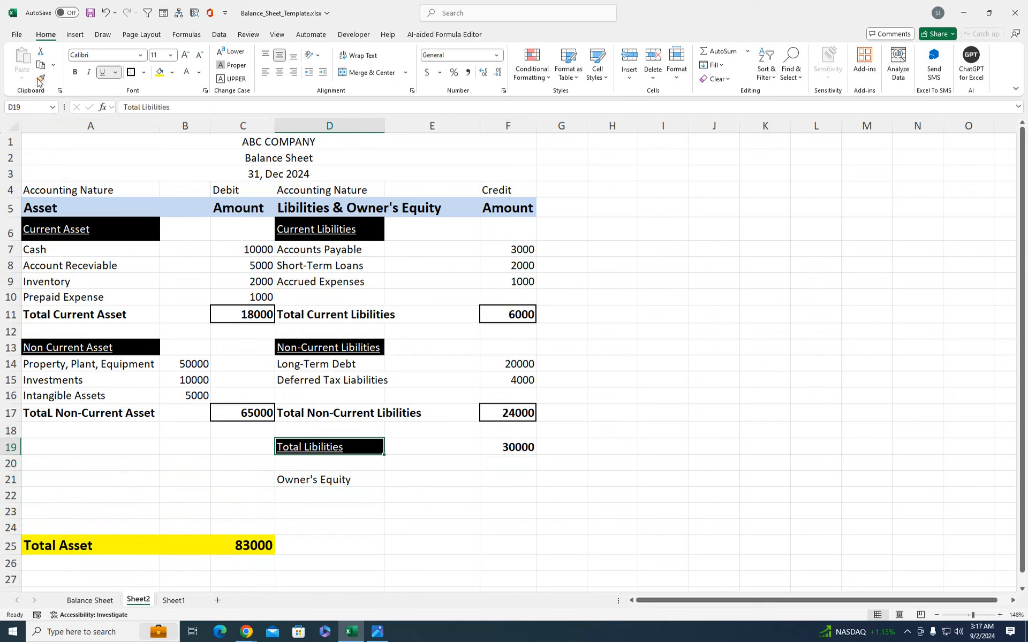
{"action": "left_click", "coordinate": [314, 478]}
Enter "Owner's Capital" in D22 under the Owner's Equity heading, with the amount 40000 in E22
{"action": "left_click", "coordinate": [311, 497]}
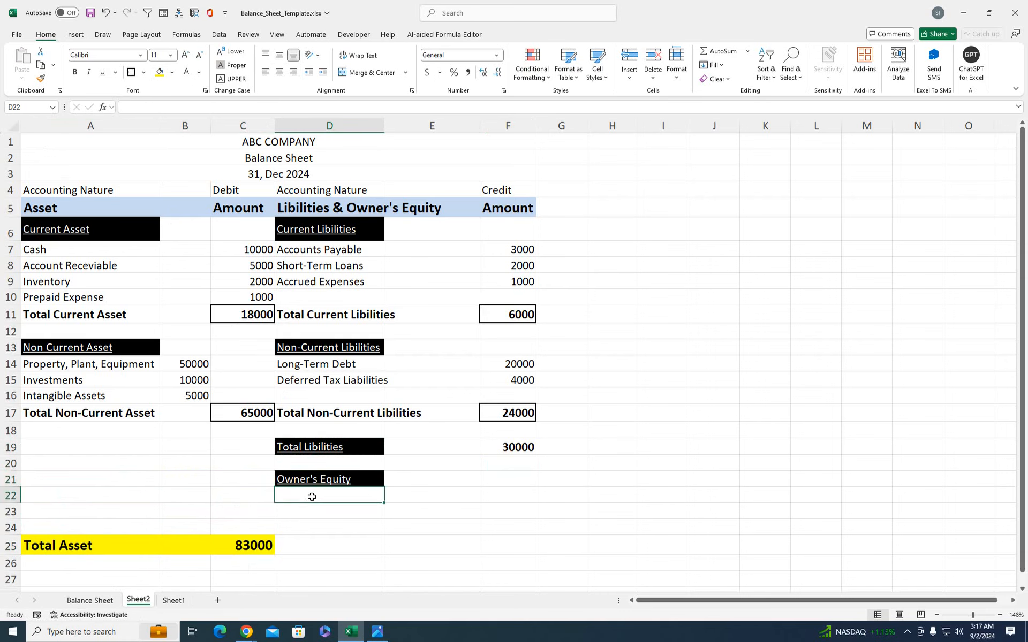
{"action": "type", "text": "Own"}
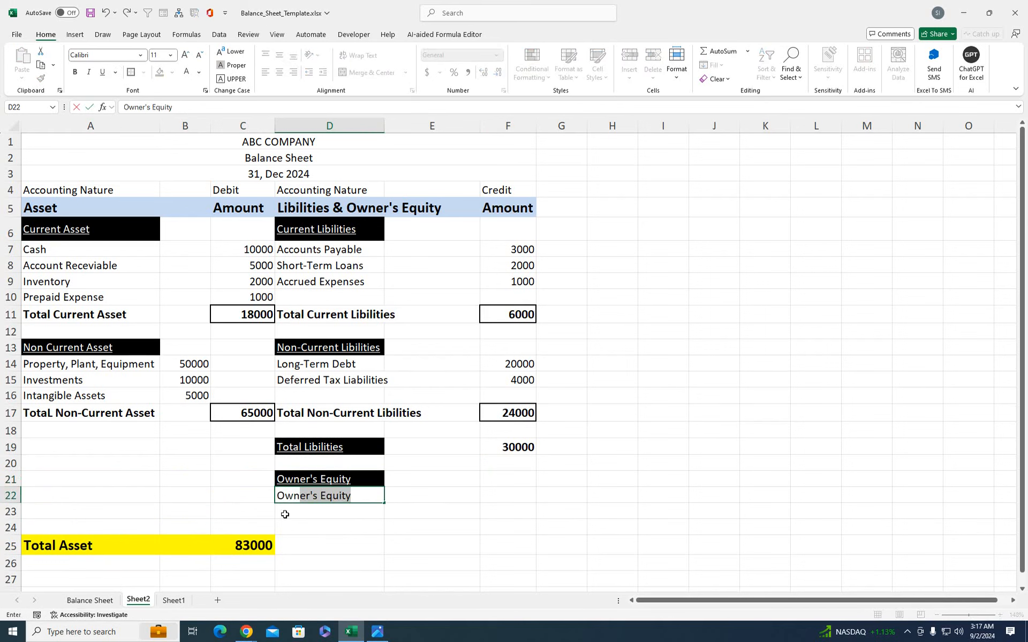
{"action": "type", "text": "er's Capi"}
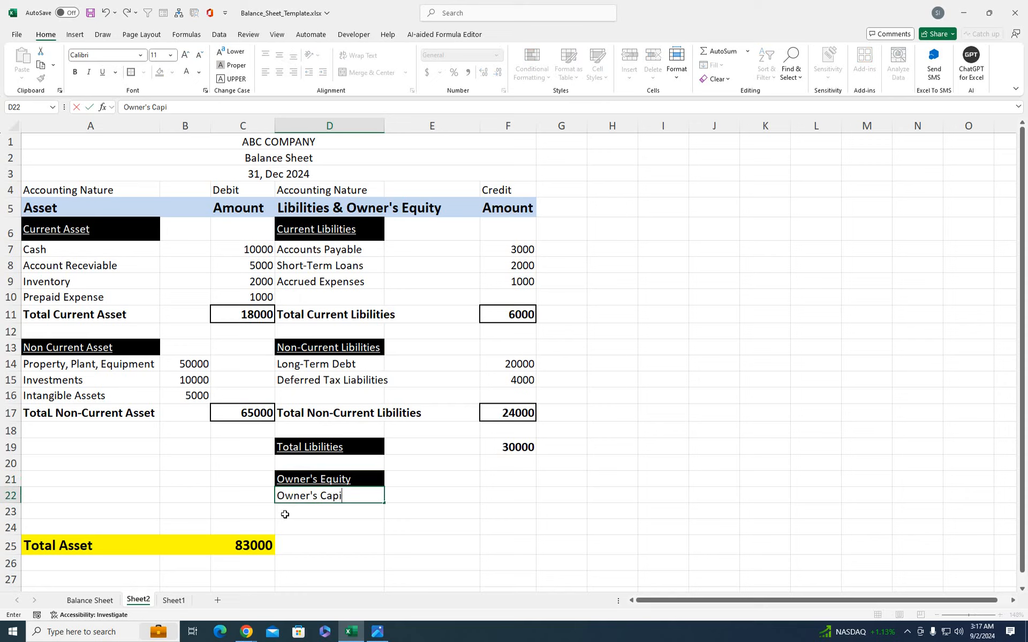
{"action": "type", "text": "tal"}
{"action": "key", "text": "Return"}
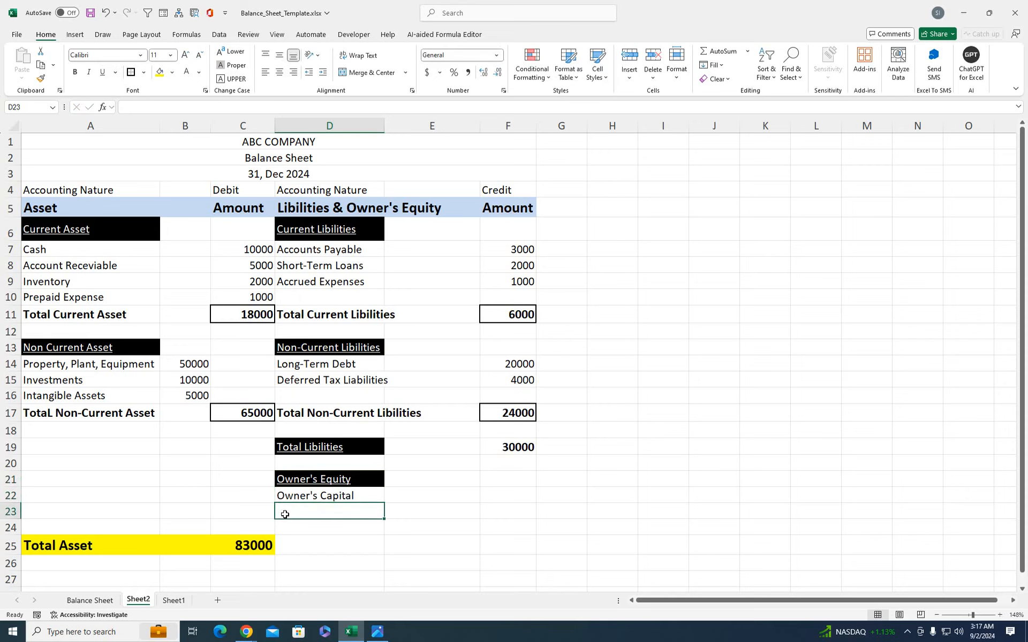
{"action": "left_click", "coordinate": [425, 489]}
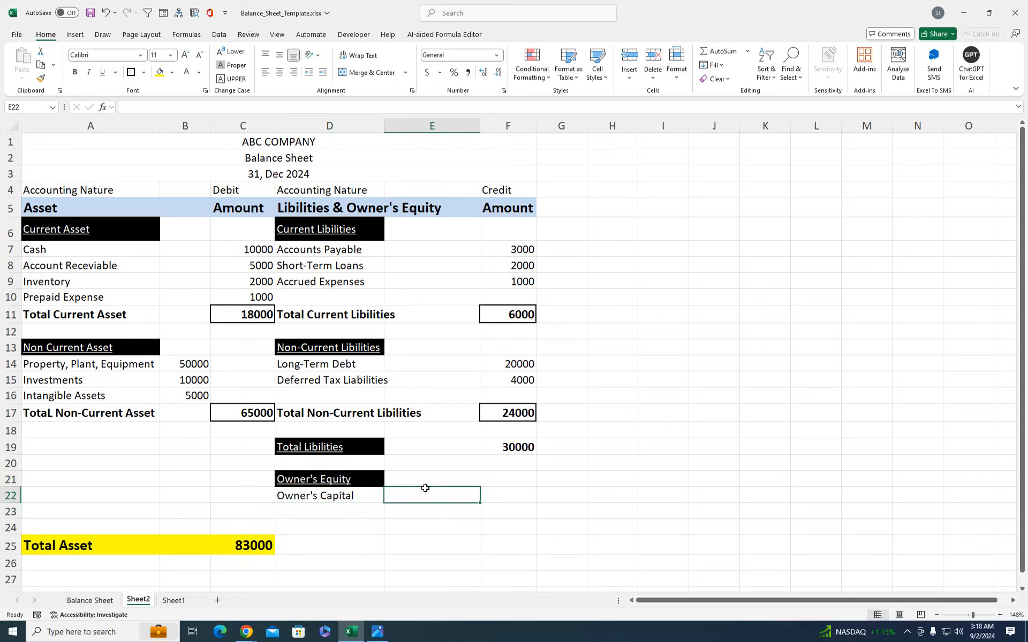
{"action": "type", "text": "40000"}
{"action": "key", "text": "Return"}
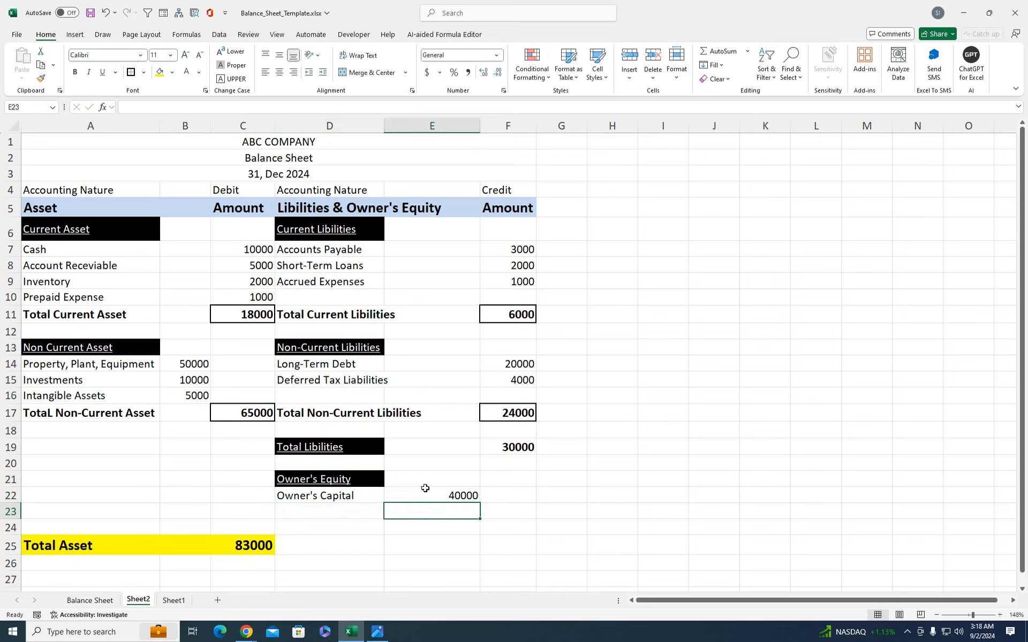
Add "Retained Earnings" in D23 below Owner's Capital, with the amount 13000 in E23
{"action": "left_click", "coordinate": [329, 516]}
{"action": "right_click", "coordinate": [329, 516]}
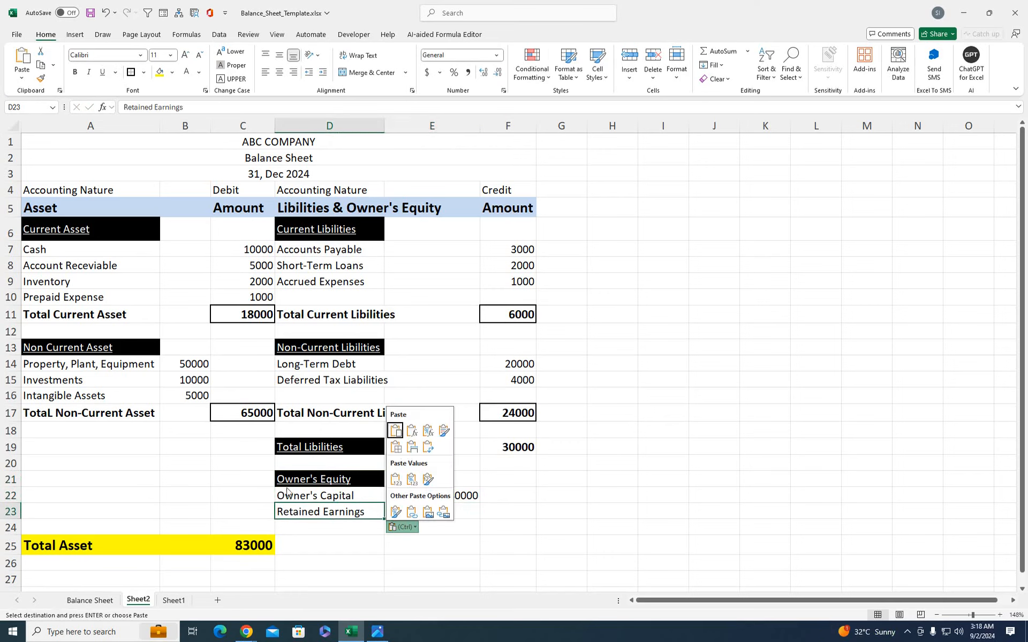
{"action": "left_click", "coordinate": [396, 428]}
{"action": "left_click", "coordinate": [420, 494]}
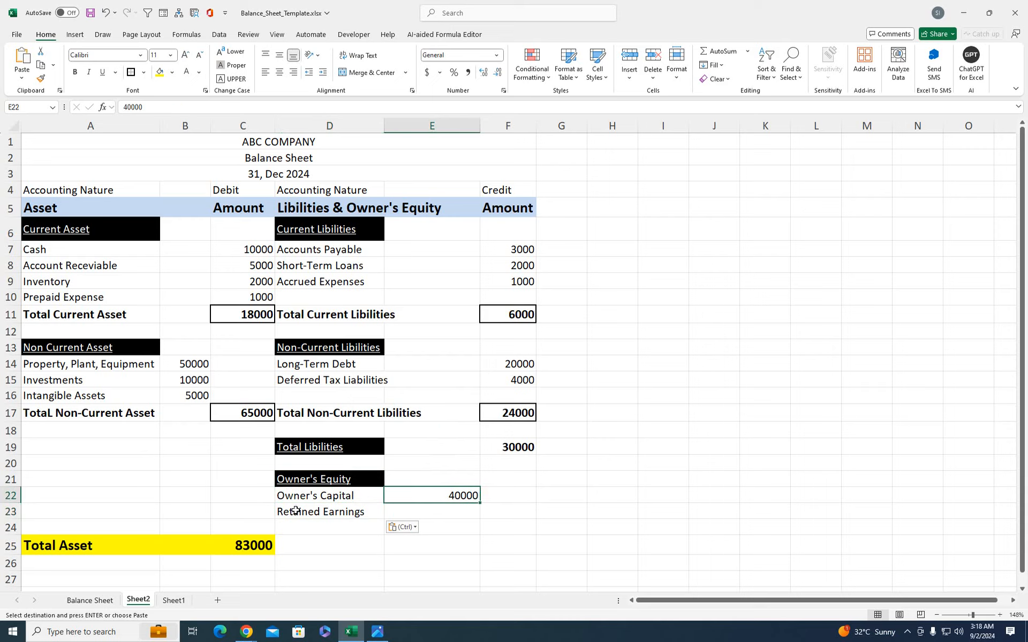
{"action": "left_click", "coordinate": [394, 510]}
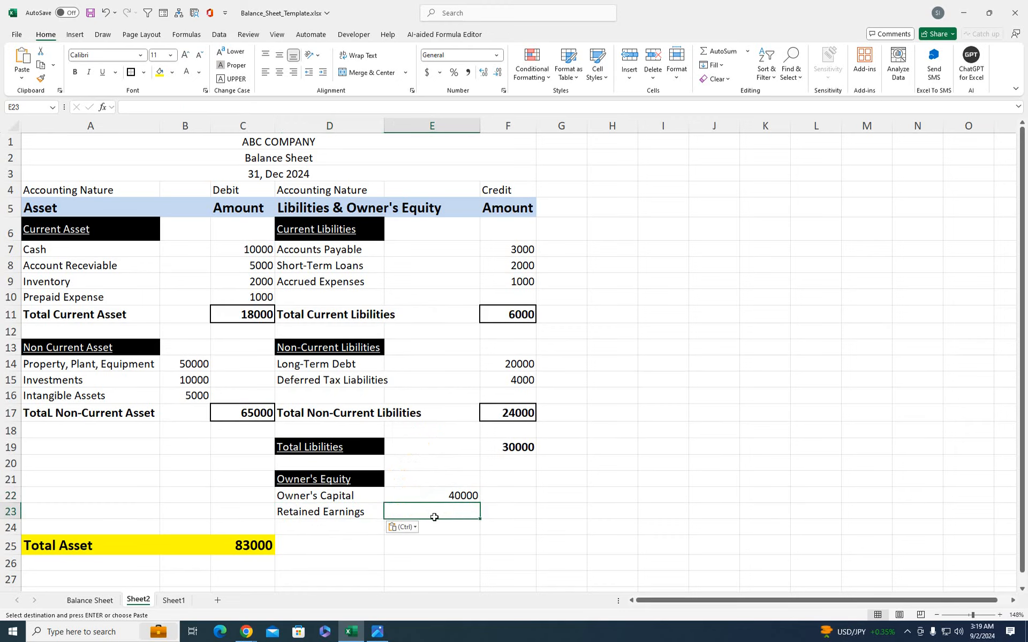
{"action": "key", "text": "ctrl"}
{"action": "left_click", "coordinate": [341, 522]}
{"action": "type", "text": "13000"}
{"action": "key", "text": "Return"}
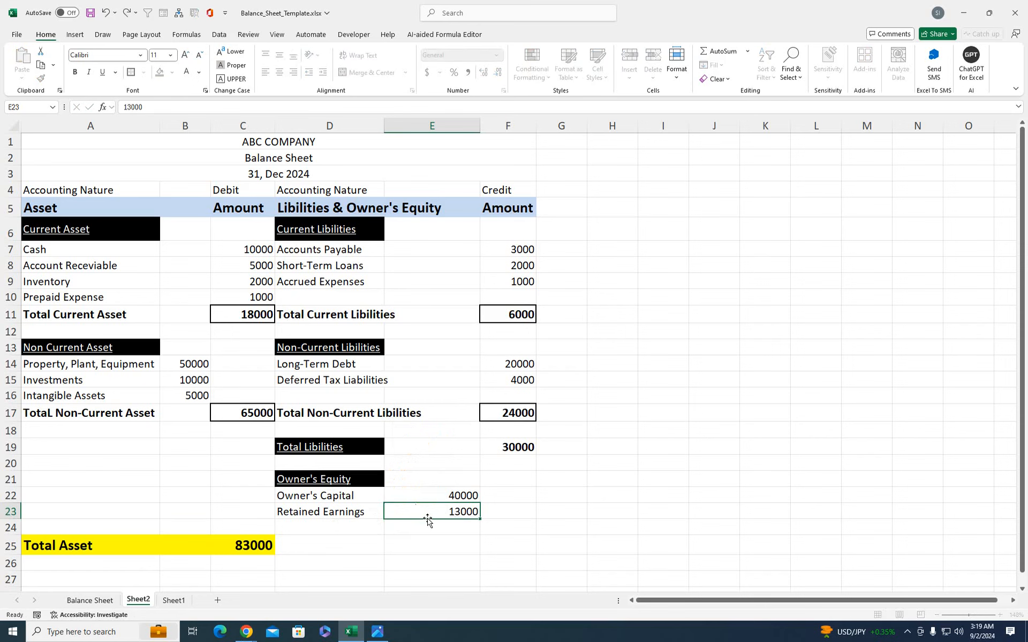
Add the bold, light blue label "Total Liabilities & Owner's Equity" in D25 and outline the amount cells F19 and F25 with box borders
{"action": "left_click", "coordinate": [345, 550]}
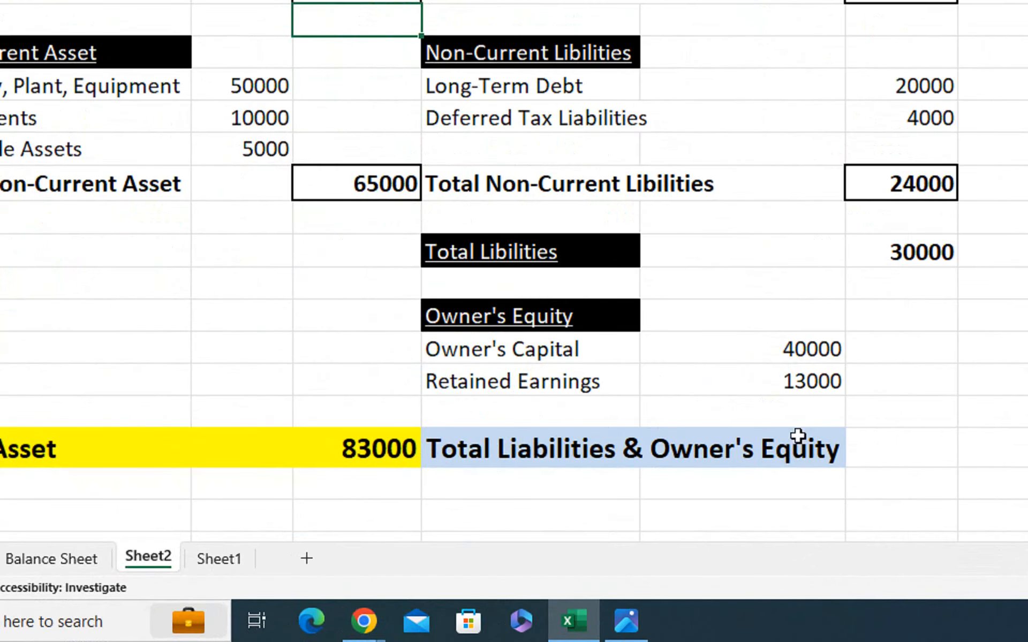
{"action": "left_click", "coordinate": [872, 434]}
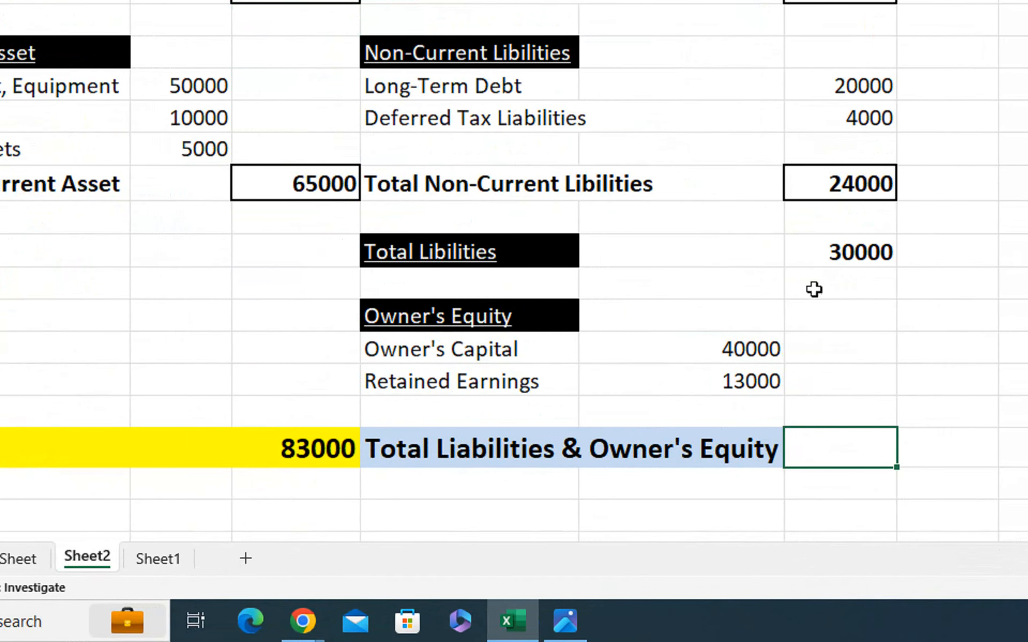
{"action": "left_click", "coordinate": [838, 256]}
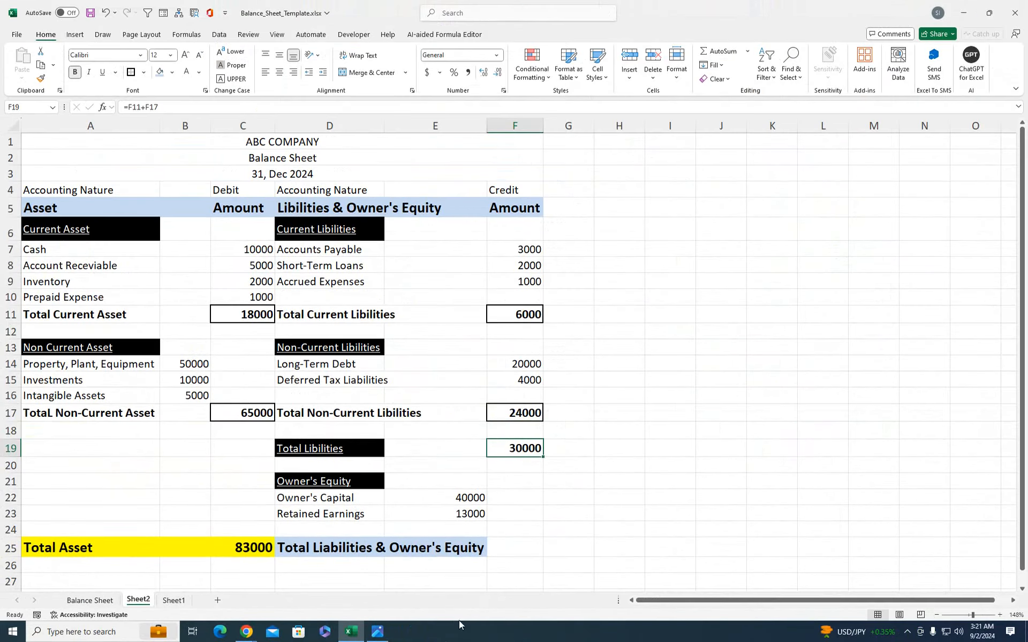
{"action": "left_click", "coordinate": [502, 550]}
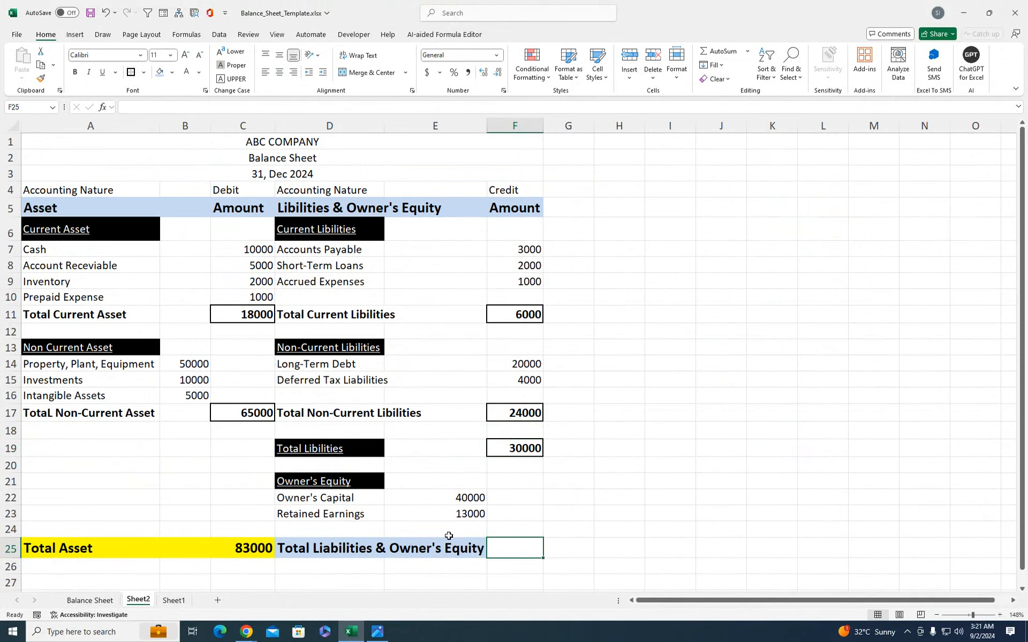
Insert two blank rows at row 24, between Retained Earnings and the Total Asset row
{"action": "left_click", "coordinate": [11, 529]}
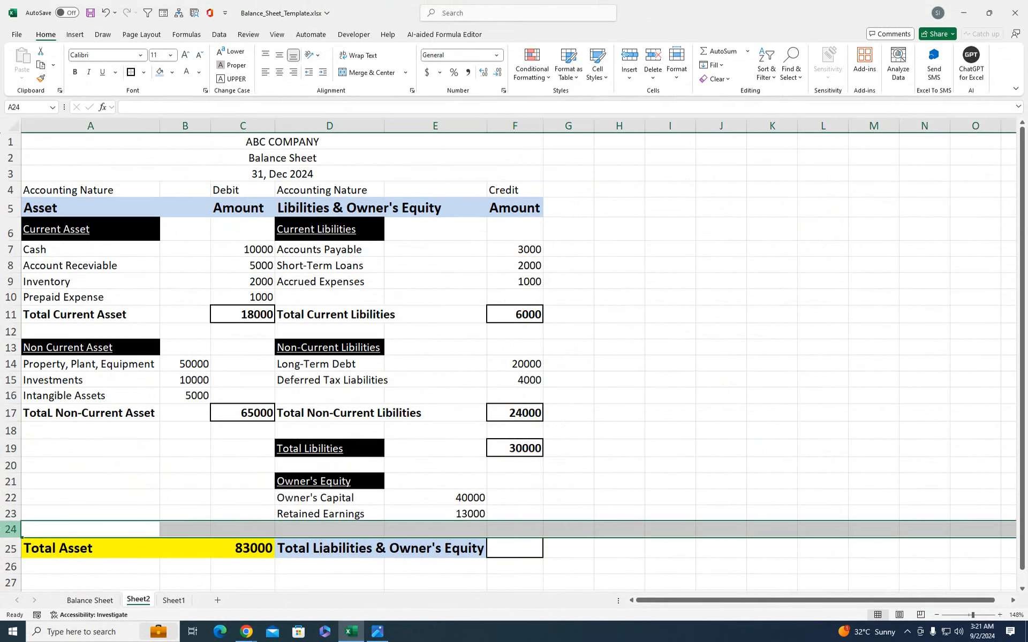
{"action": "key", "text": "ctrl+shift+plus"}
{"action": "key", "text": "ctrl+shift+plus"}
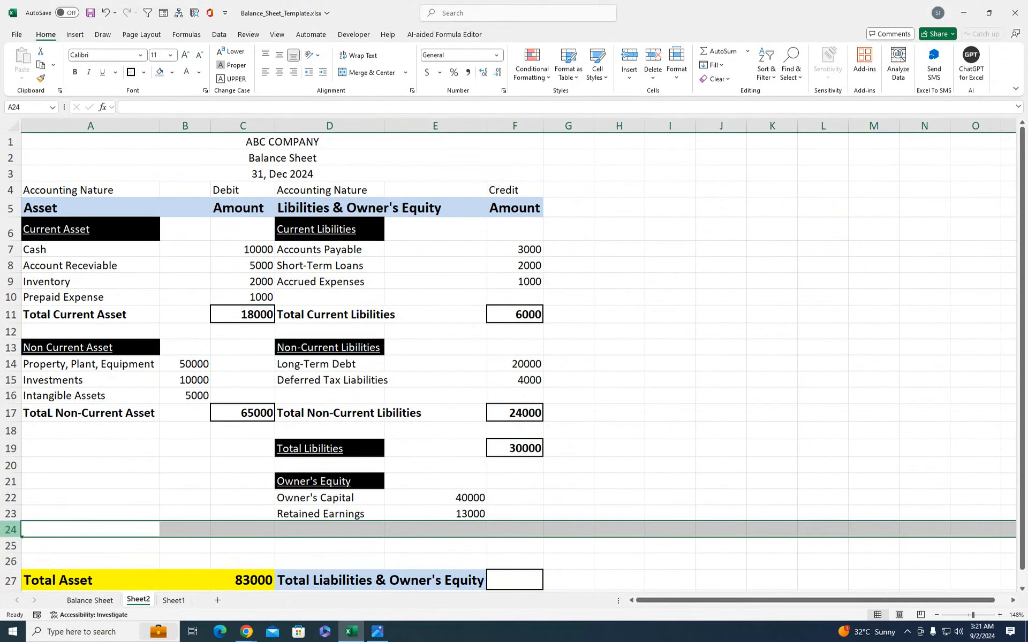
Calculate the owner's equity total in F24 with =SUM(E22:E23)
{"action": "left_click", "coordinate": [503, 529]}
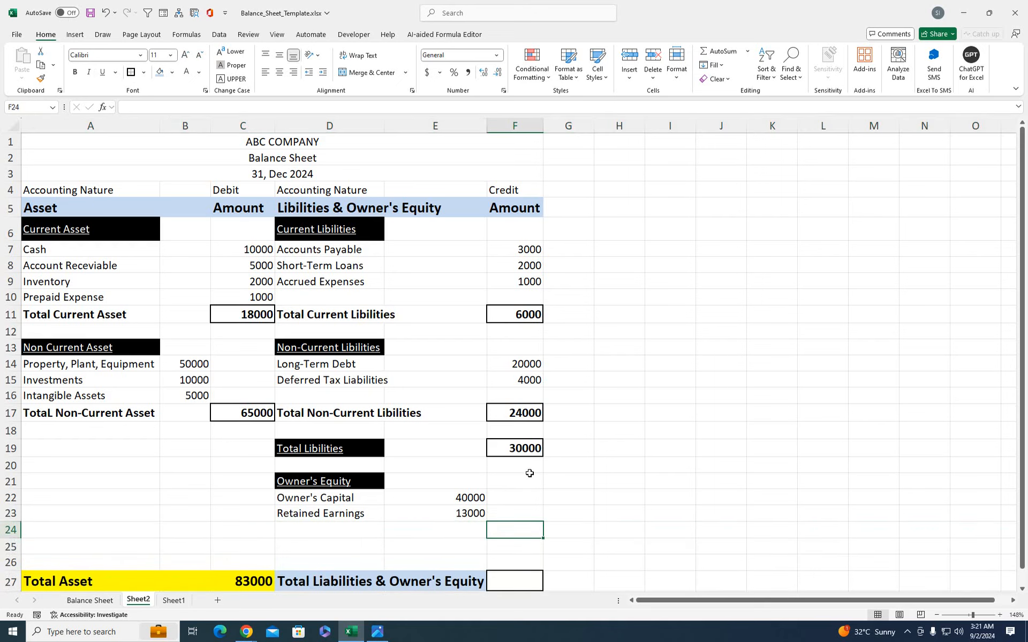
{"action": "type", "text": "=sum"}
{"action": "key", "text": "Tab"}
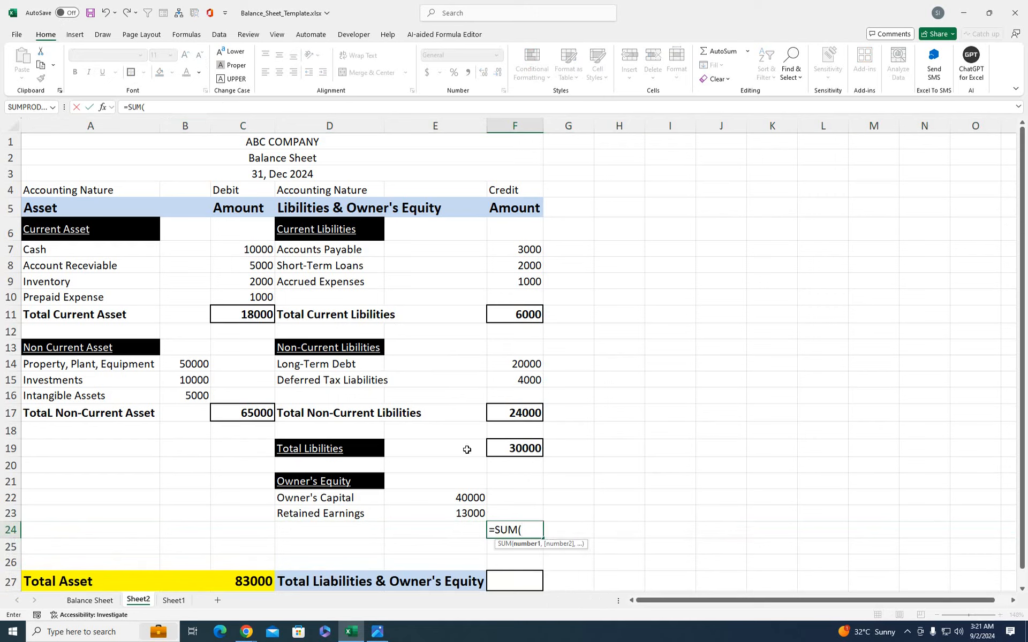
{"action": "left_click_drag", "start_coordinate": [426, 496], "coordinate": [427, 514]}
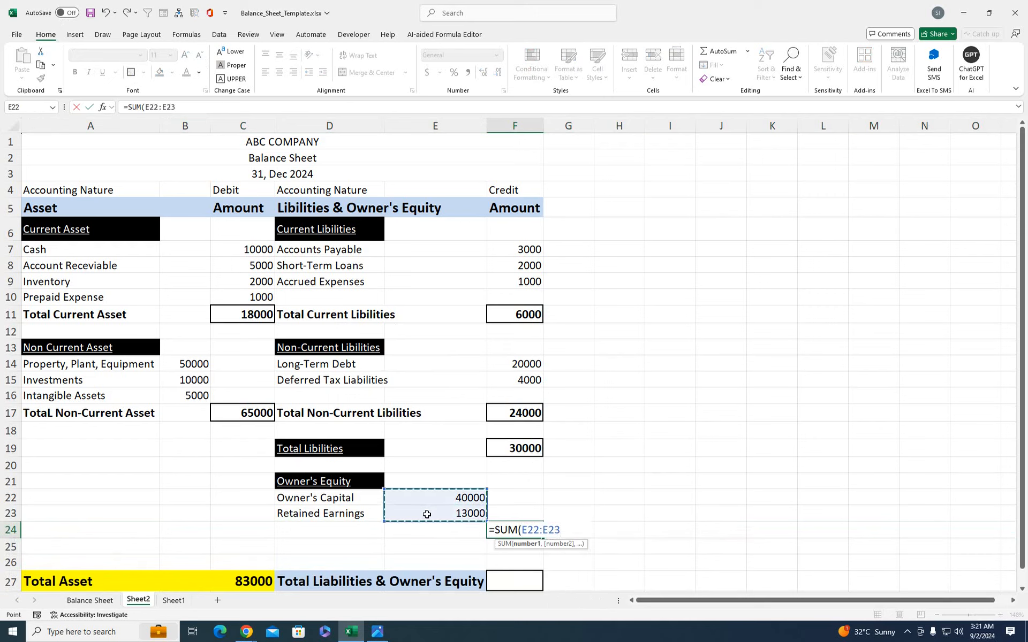
{"action": "type", "text": ")"}
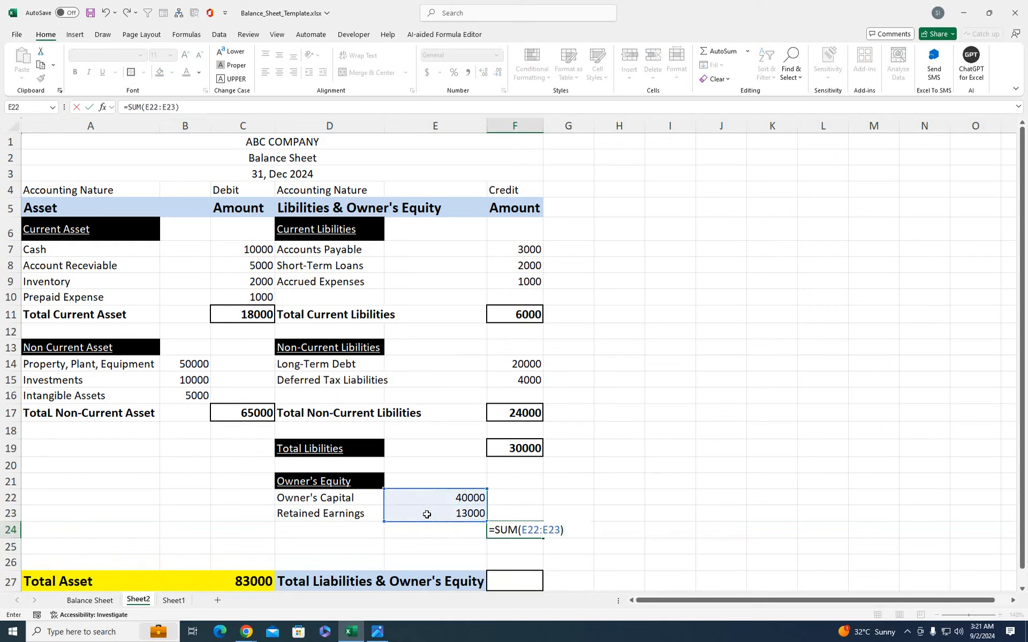
{"action": "key", "text": "Return"}
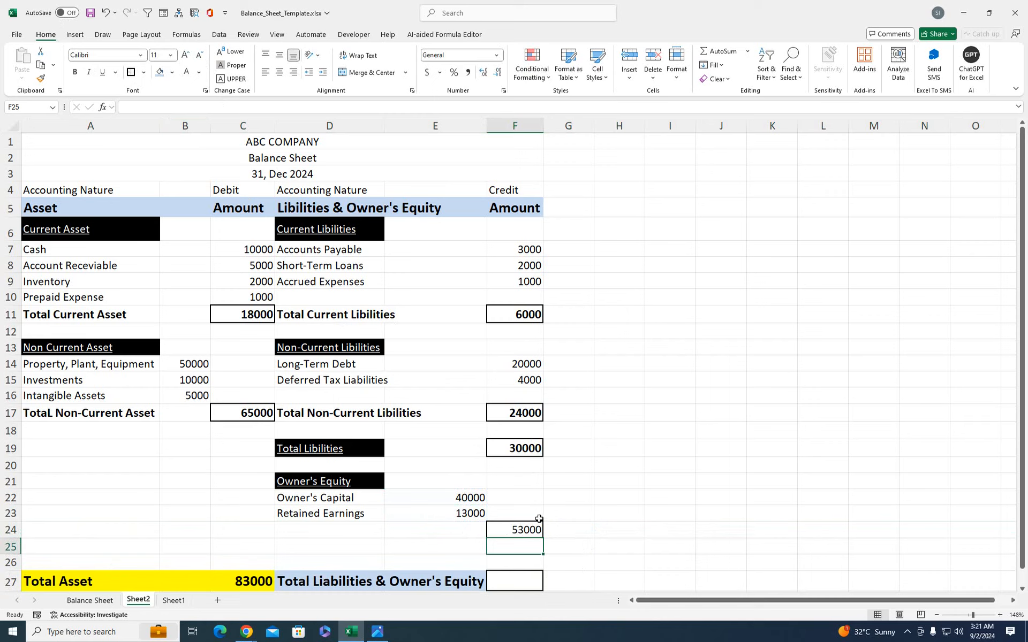
{"action": "left_click", "coordinate": [596, 554]}
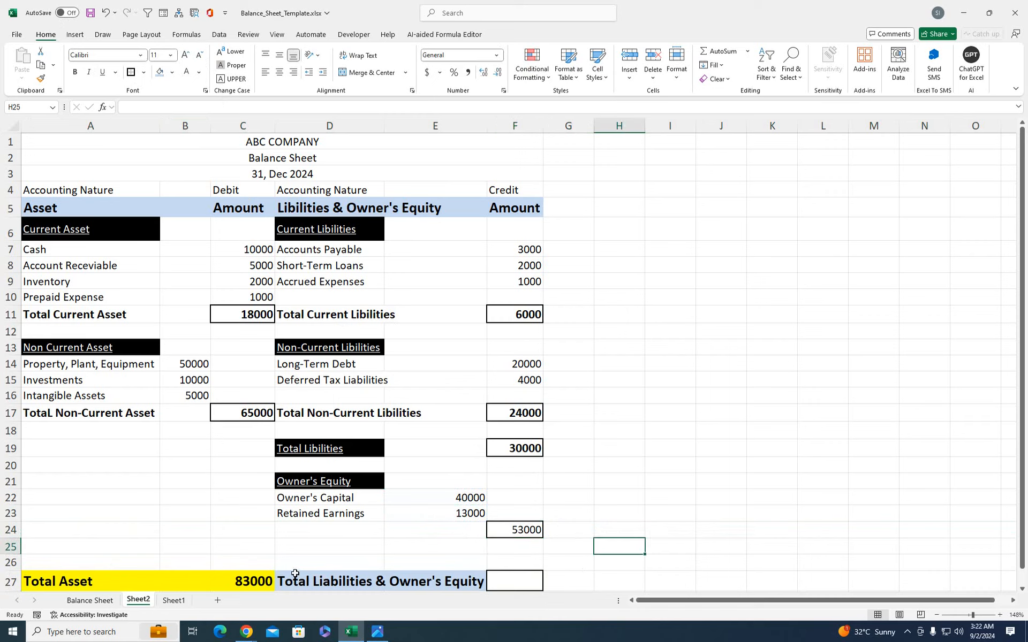
Calculate total liabilities and owner's equity in F27 with =F24+F19, and format the amount in large bold with the label's light blue fill
{"action": "left_click", "coordinate": [499, 580]}
{"action": "type", "text": "="}
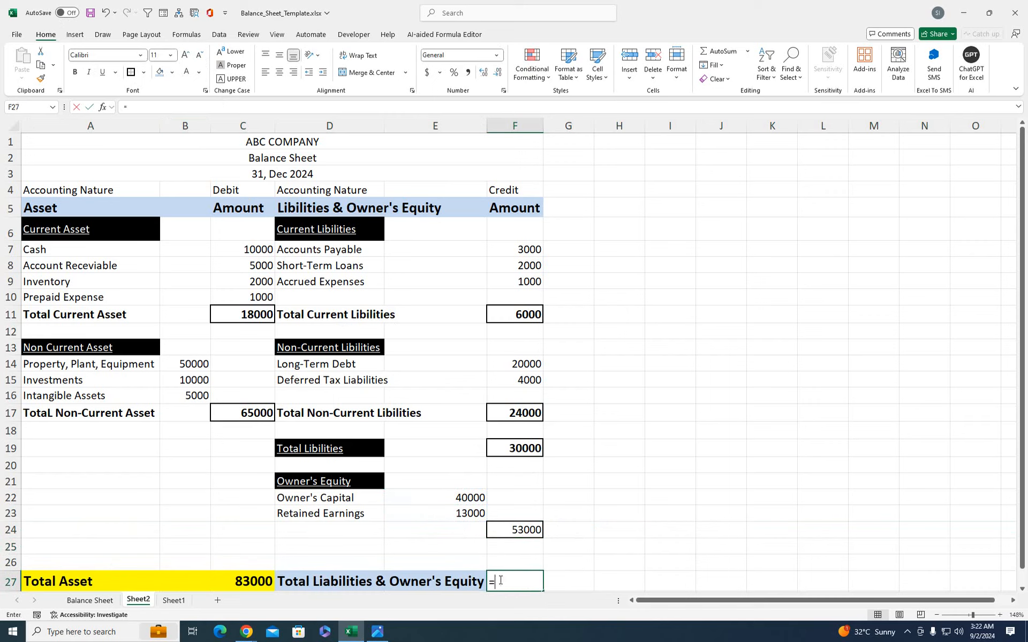
{"action": "left_click", "coordinate": [501, 518]}
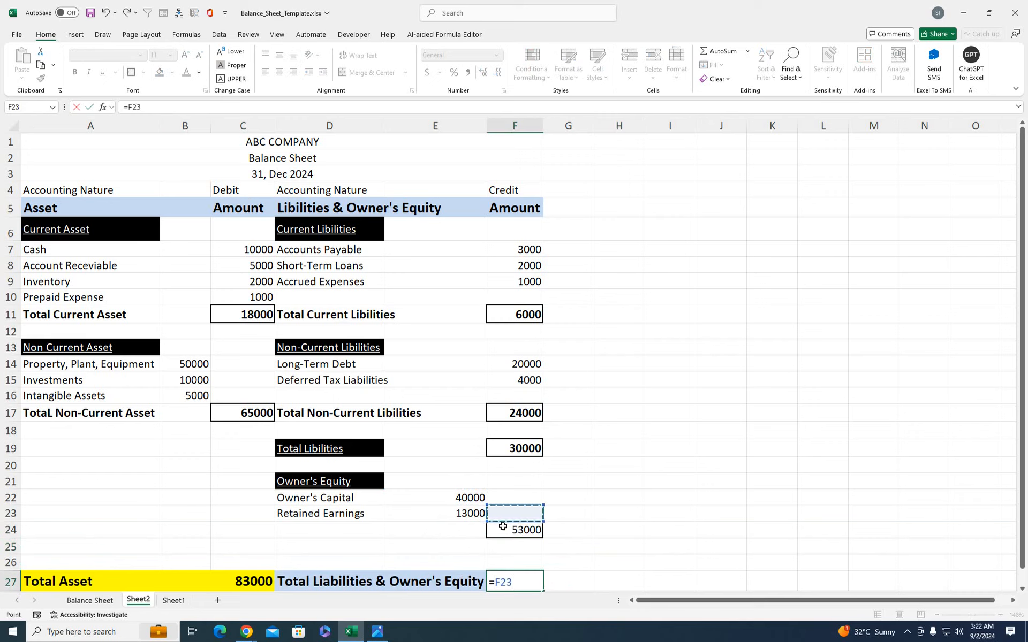
{"action": "left_click", "coordinate": [501, 531]}
{"action": "type", "text": "+"}
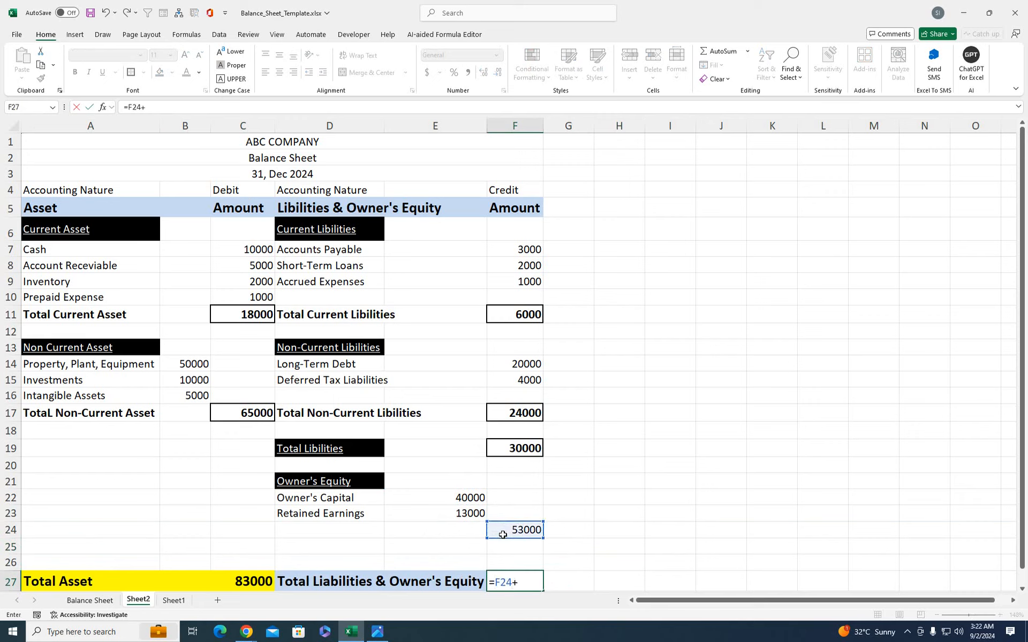
{"action": "left_click", "coordinate": [522, 448]}
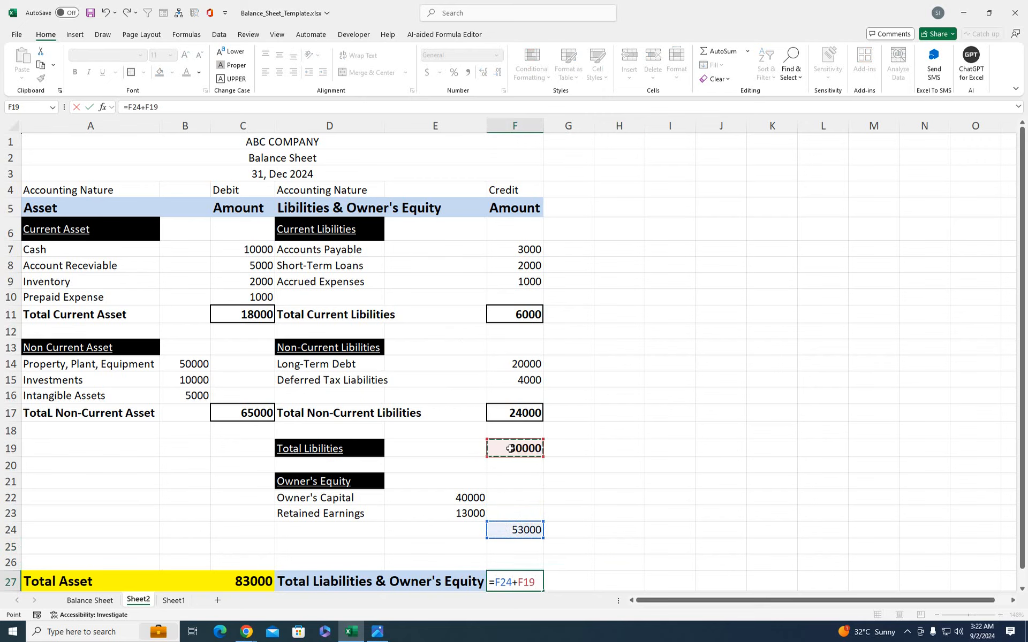
{"action": "key", "text": "Return"}
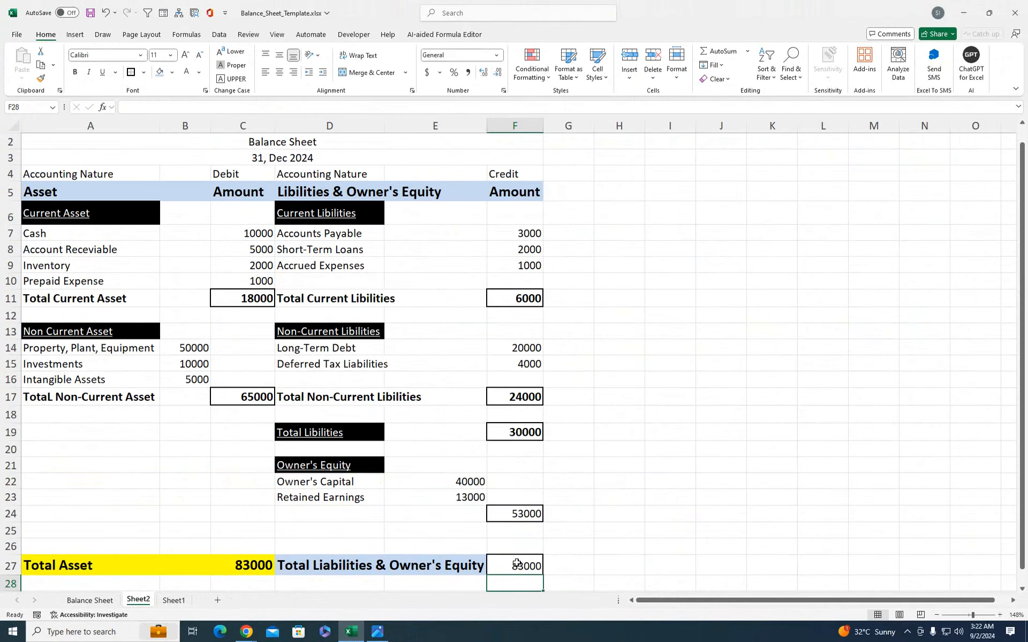
{"action": "left_click", "coordinate": [529, 560]}
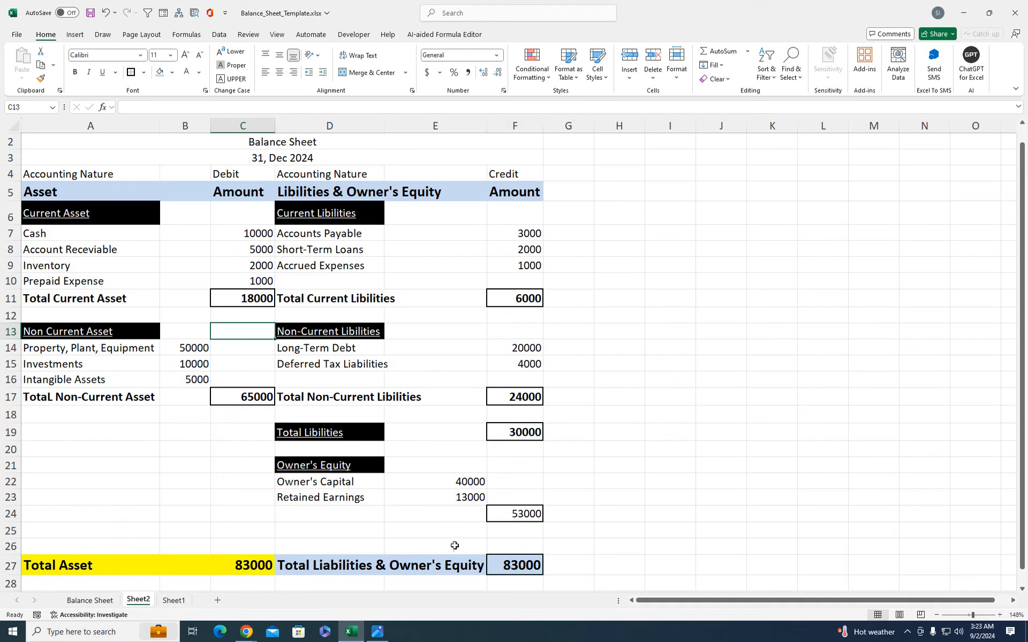
Delete the empty row 26 above the Total Asset row
{"action": "right_click", "coordinate": [15, 546]}
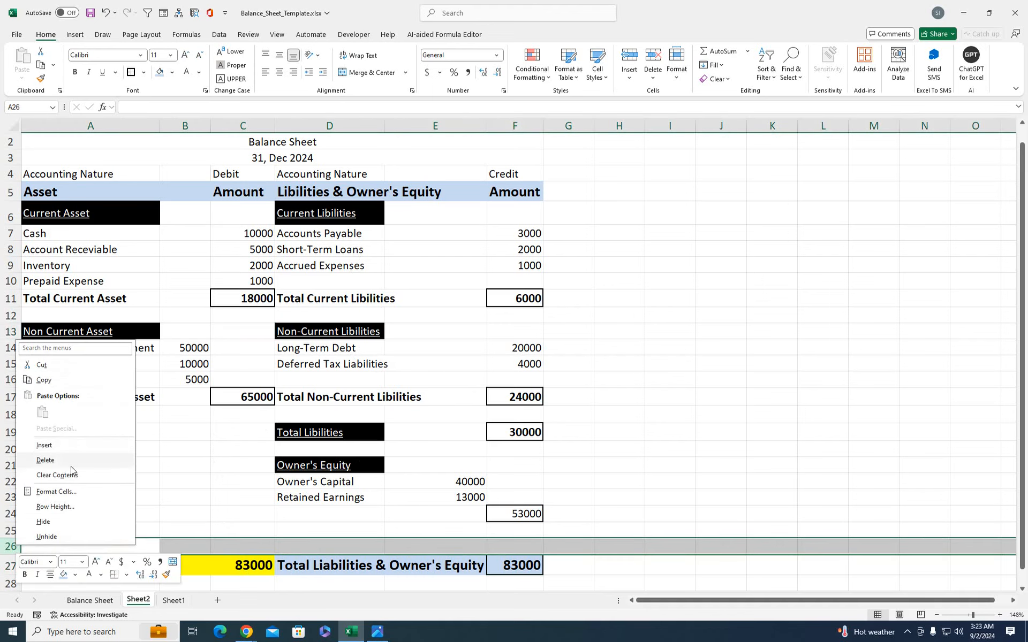
{"action": "left_click", "coordinate": [71, 464]}
{"action": "left_click", "coordinate": [268, 415]}
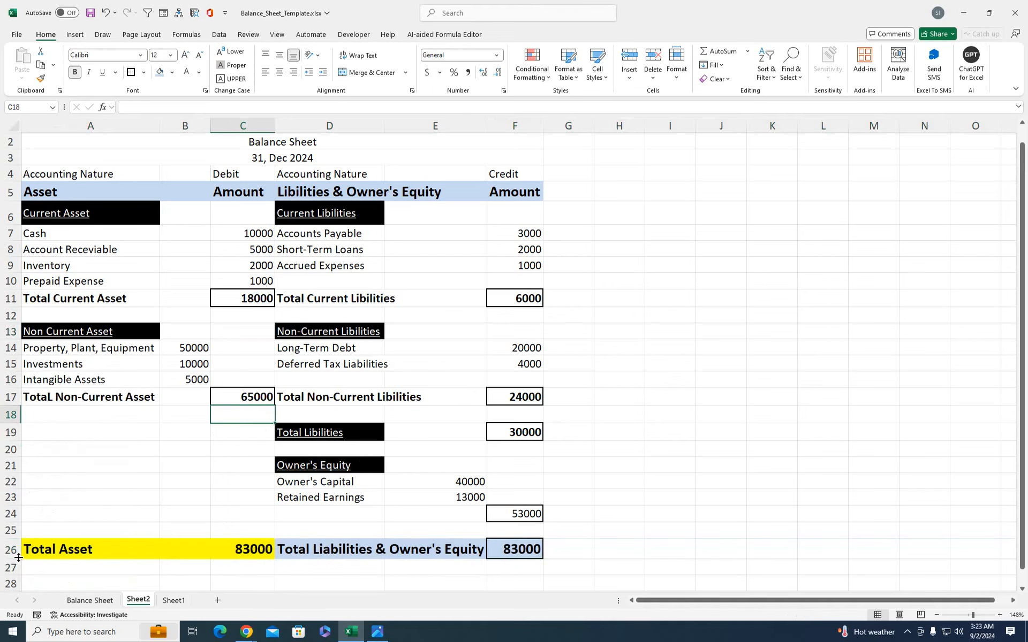
Make the grand total row 26 taller and vertically centre its labels and amounts
{"action": "left_click_drag", "start_coordinate": [19, 558], "coordinate": [18, 567]}
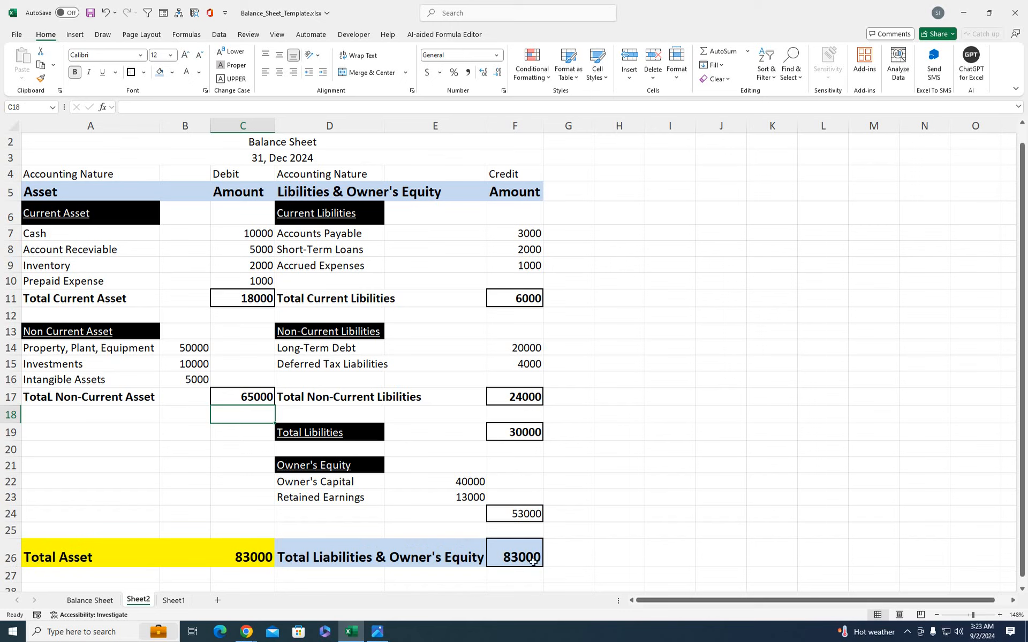
{"action": "left_click_drag", "start_coordinate": [533, 561], "coordinate": [81, 563]}
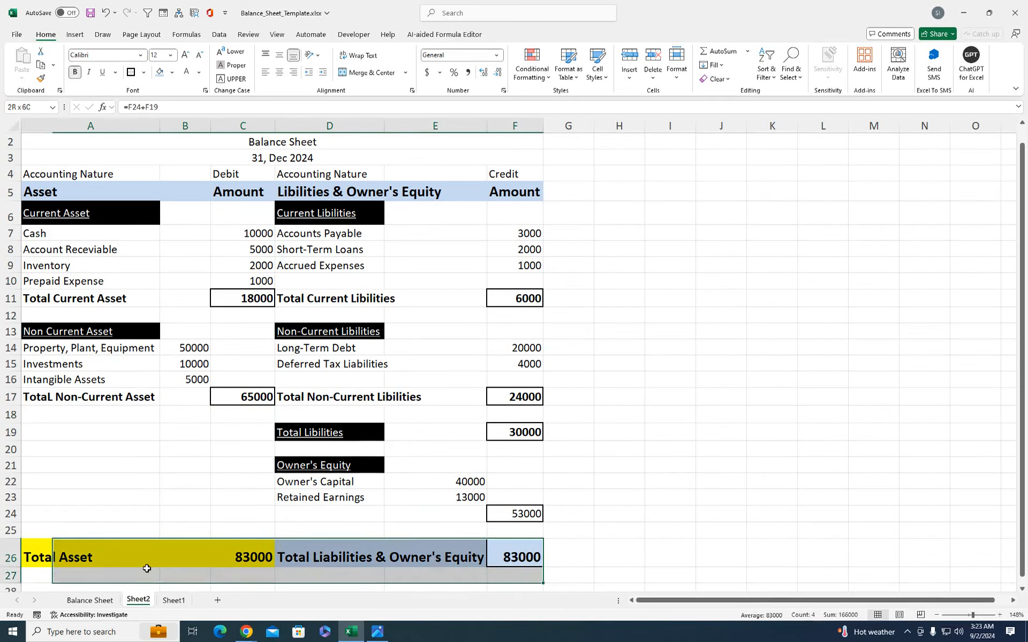
{"action": "left_click", "coordinate": [286, 60]}
{"action": "left_click", "coordinate": [328, 327]}
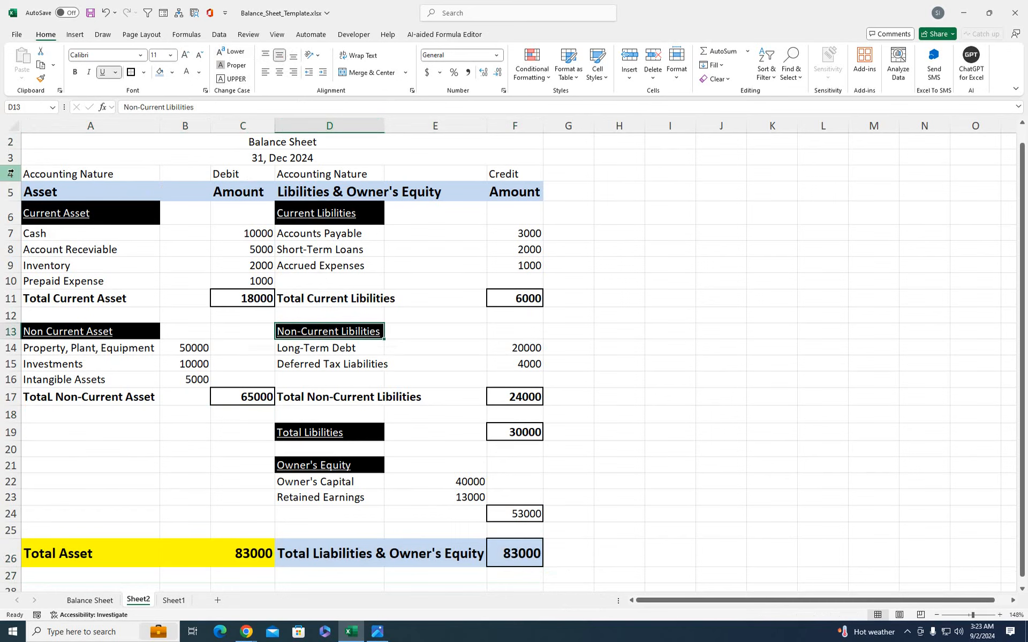
Increase the heights of title rows 2 and 3 and vertically centre the Balance Sheet title and date
{"action": "left_click_drag", "start_coordinate": [11, 166], "coordinate": [11, 169]}
{"action": "left_click_drag", "start_coordinate": [169, 150], "coordinate": [177, 177]}
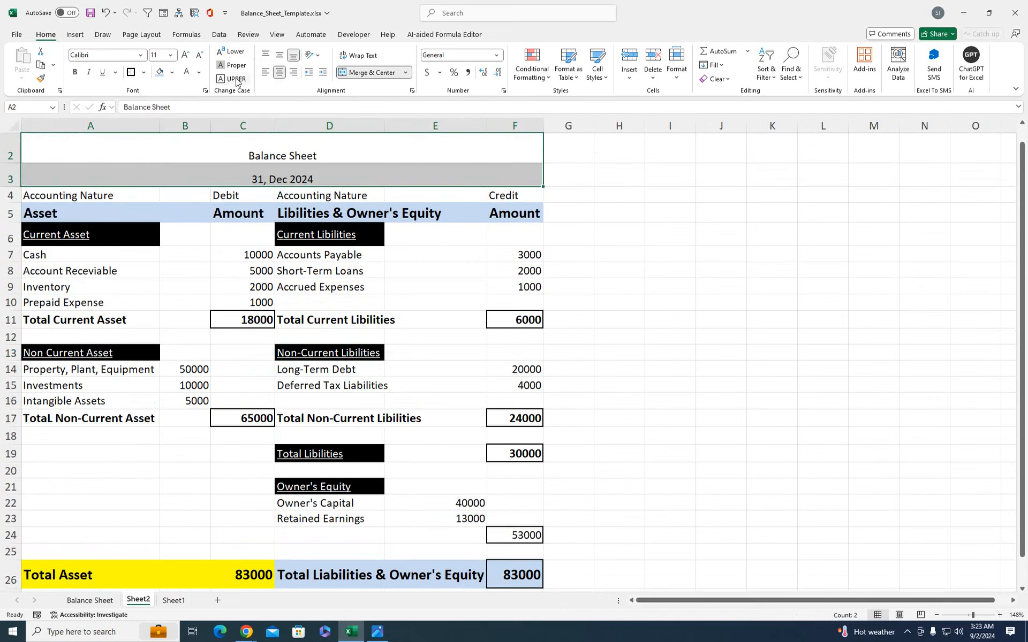
{"action": "left_click", "coordinate": [279, 55]}
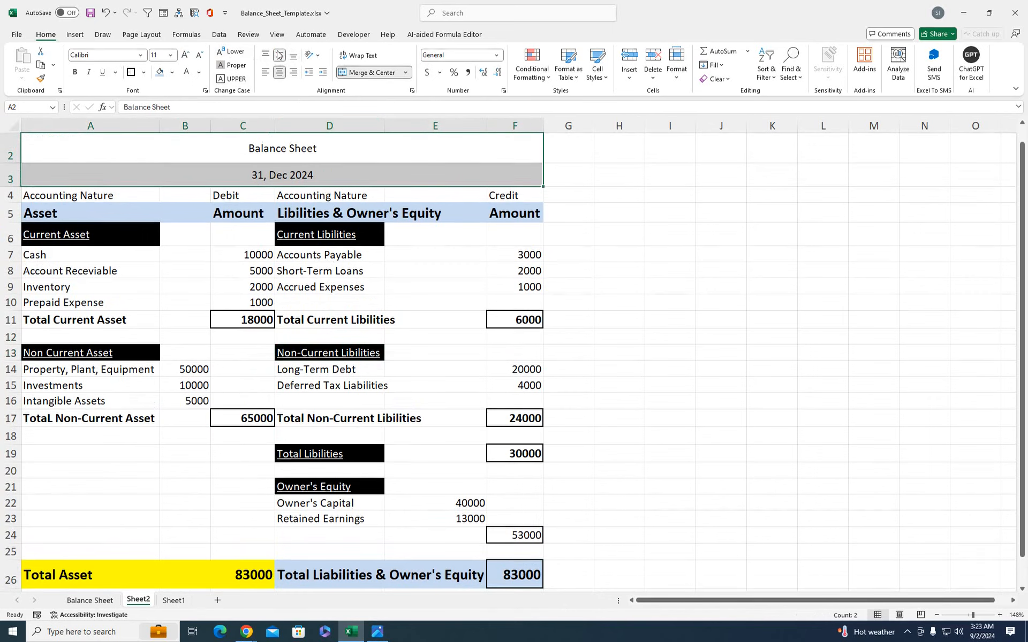
Format the Balance Sheet title and date in rows 2 and 3 as size 14 bold white text on a black fill
{"action": "left_click", "coordinate": [185, 55]}
{"action": "left_click", "coordinate": [185, 54]}
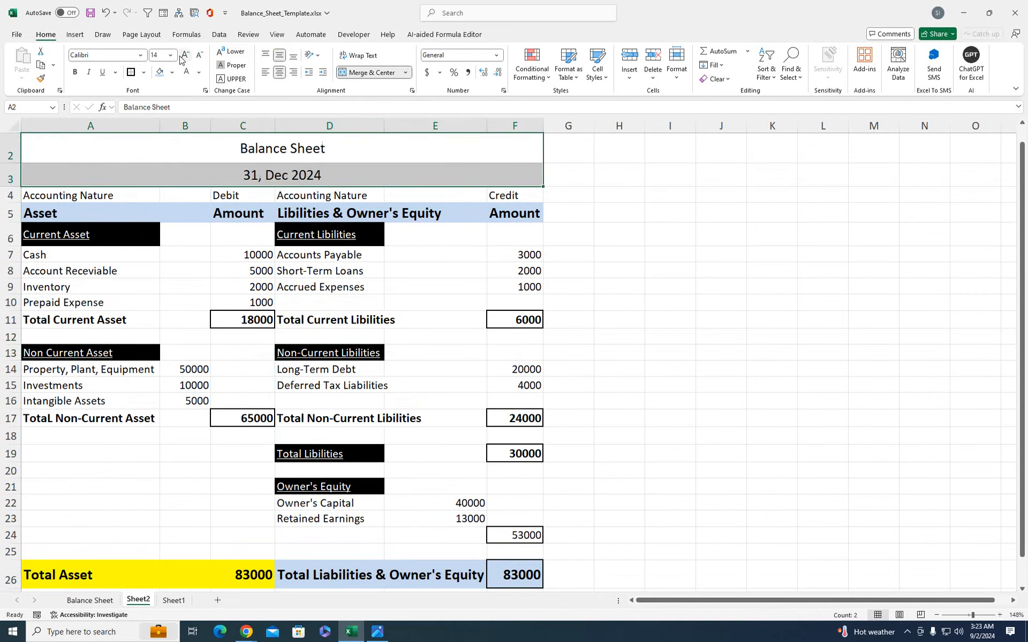
{"action": "left_click", "coordinate": [75, 72]}
{"action": "left_click", "coordinate": [172, 72]}
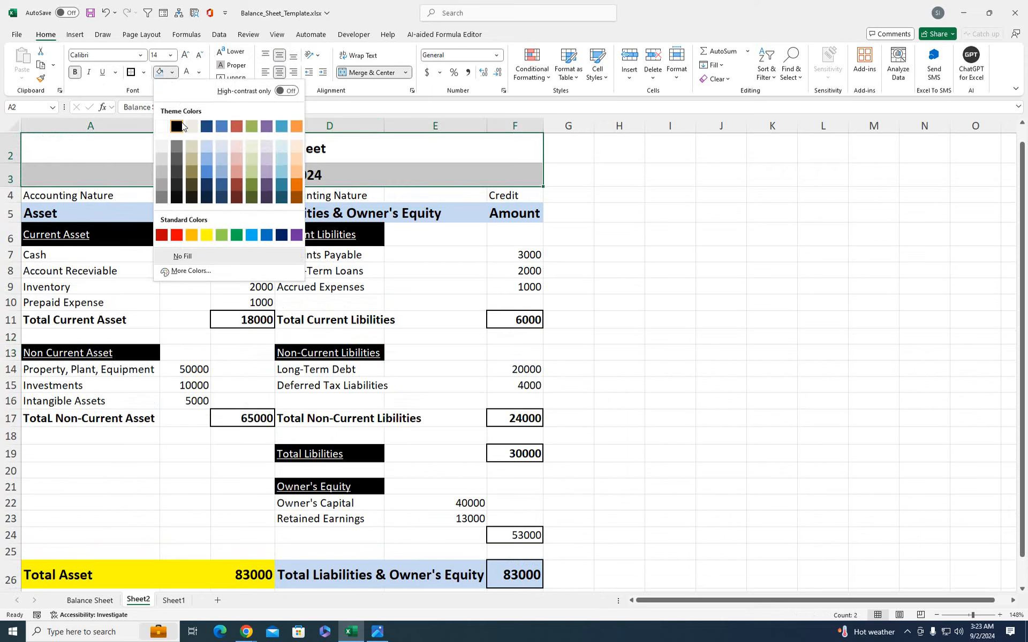
{"action": "left_click", "coordinate": [181, 128]}
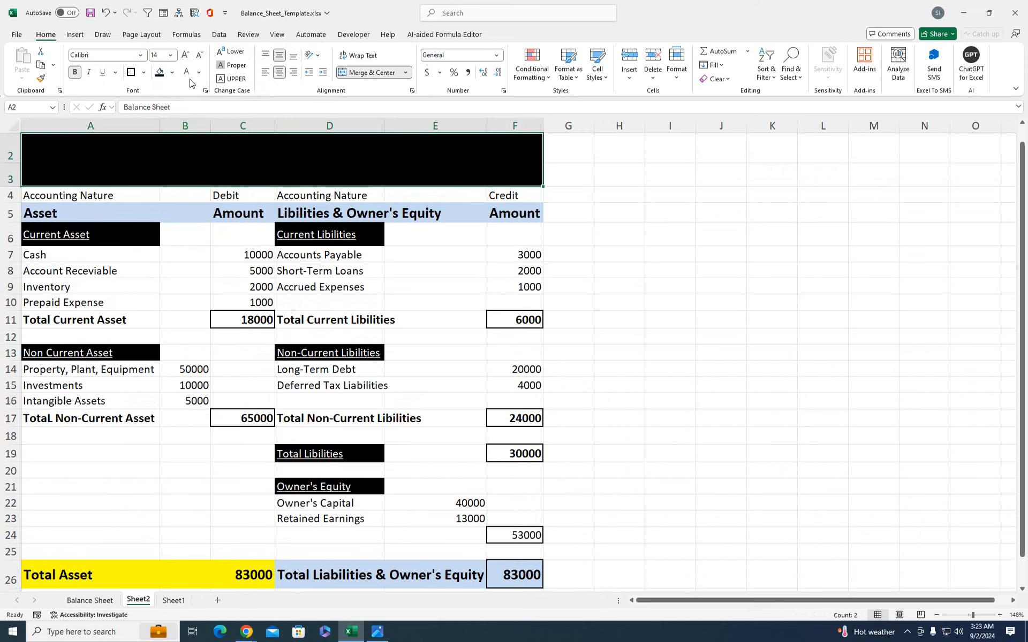
{"action": "left_click", "coordinate": [188, 75]}
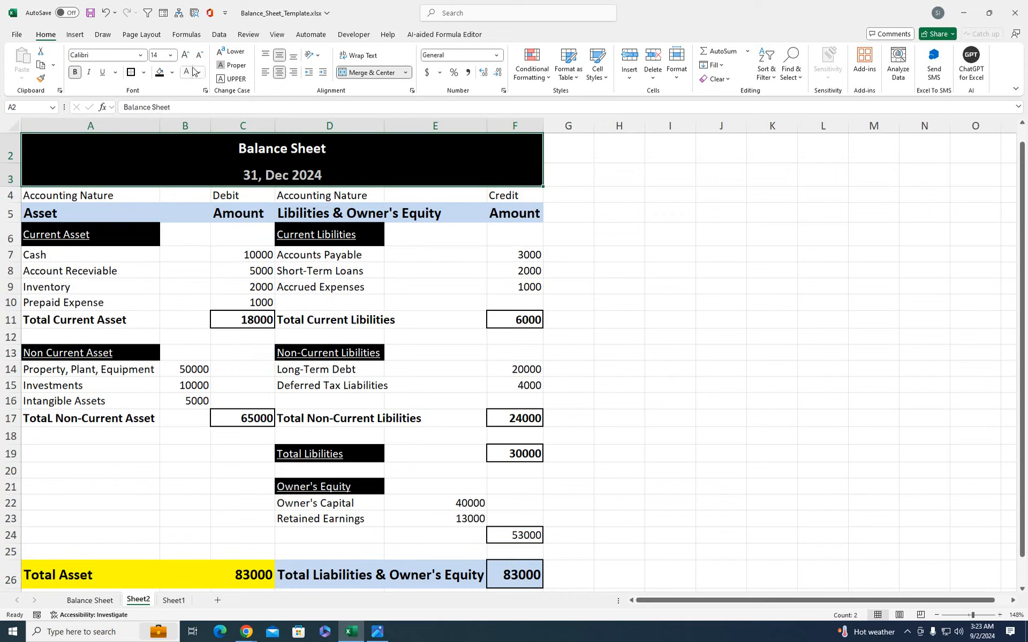
{"action": "left_click", "coordinate": [221, 161]}
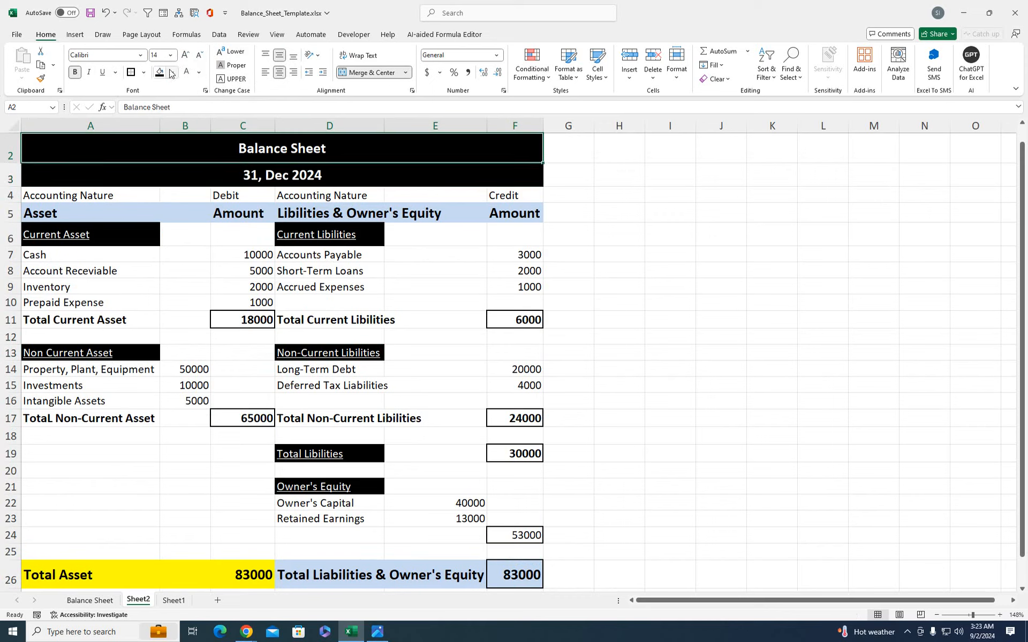
{"action": "left_click_drag", "start_coordinate": [172, 153], "coordinate": [172, 170]}
{"action": "left_click", "coordinate": [185, 286]}
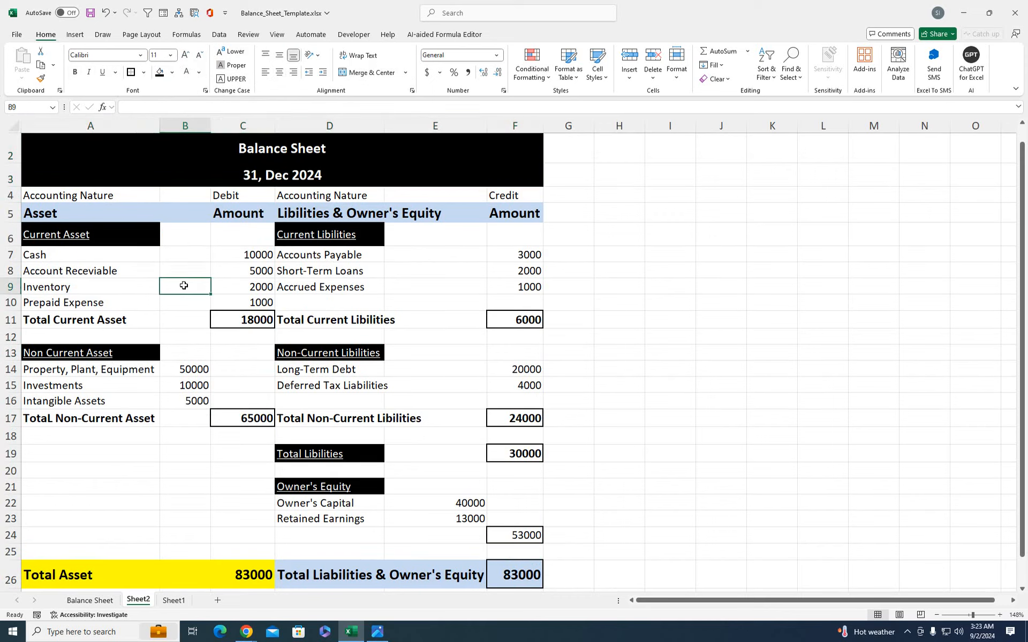